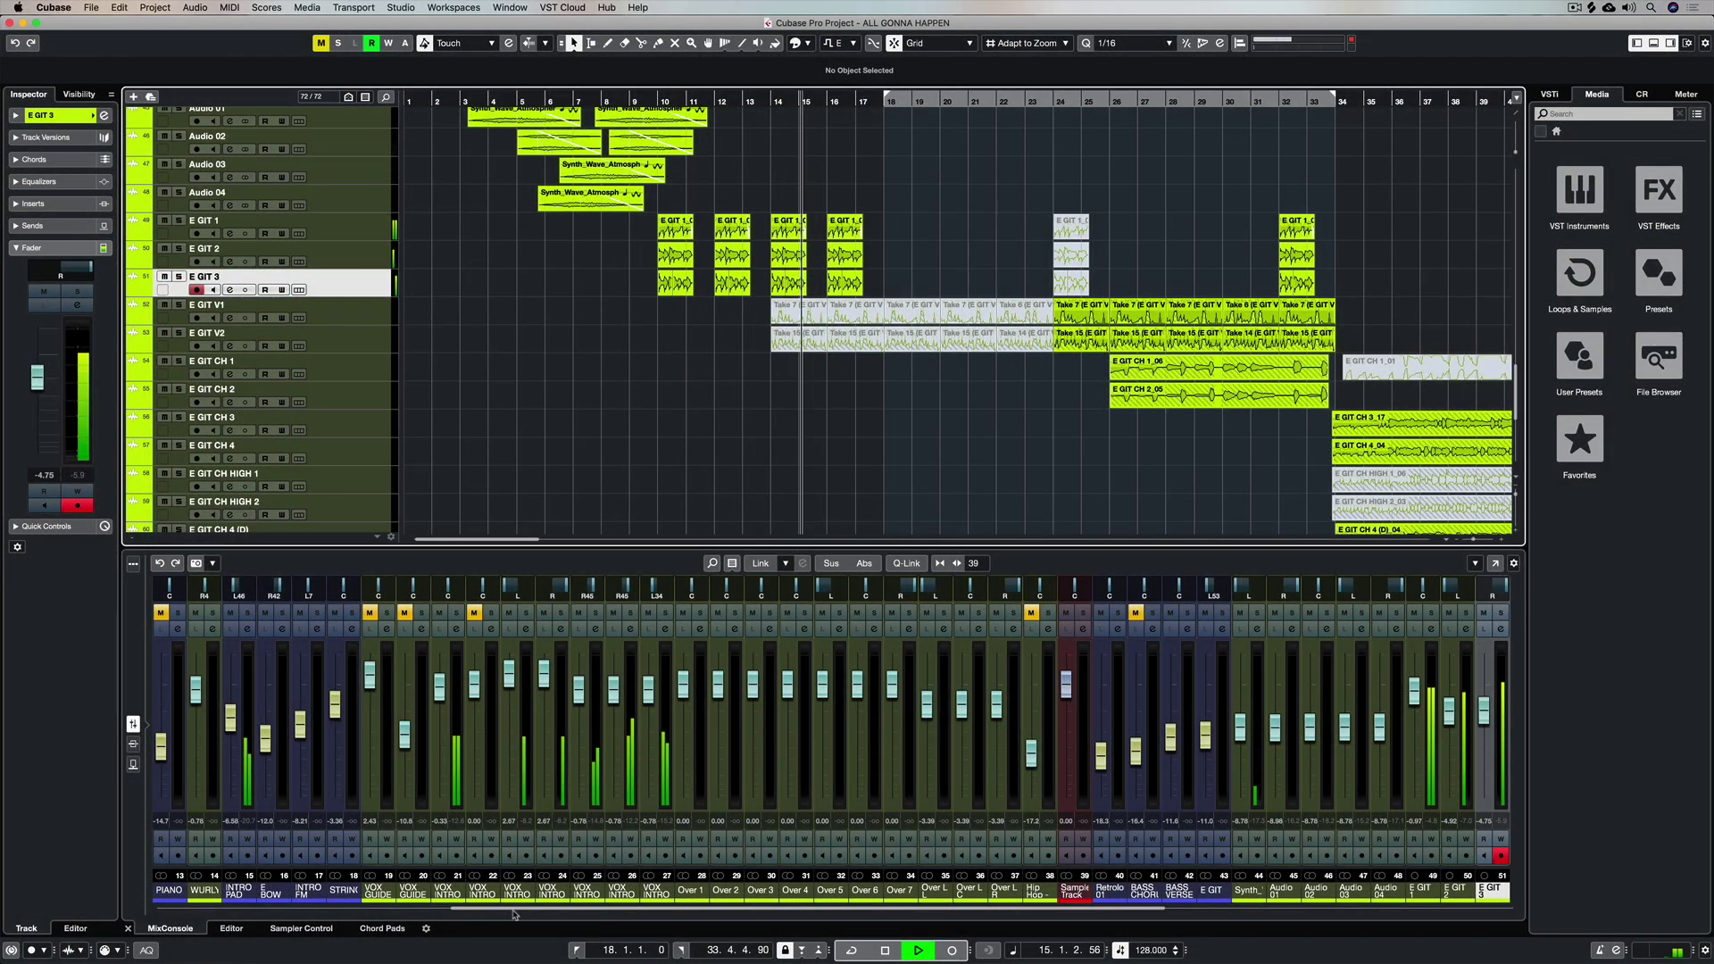
Return playback to around bar 10 and nudge the E GIT 3 fader up slightly.
{"action": "scroll", "coordinate": [1068, 855], "scroll_direction": "right", "scroll_amount": 5}
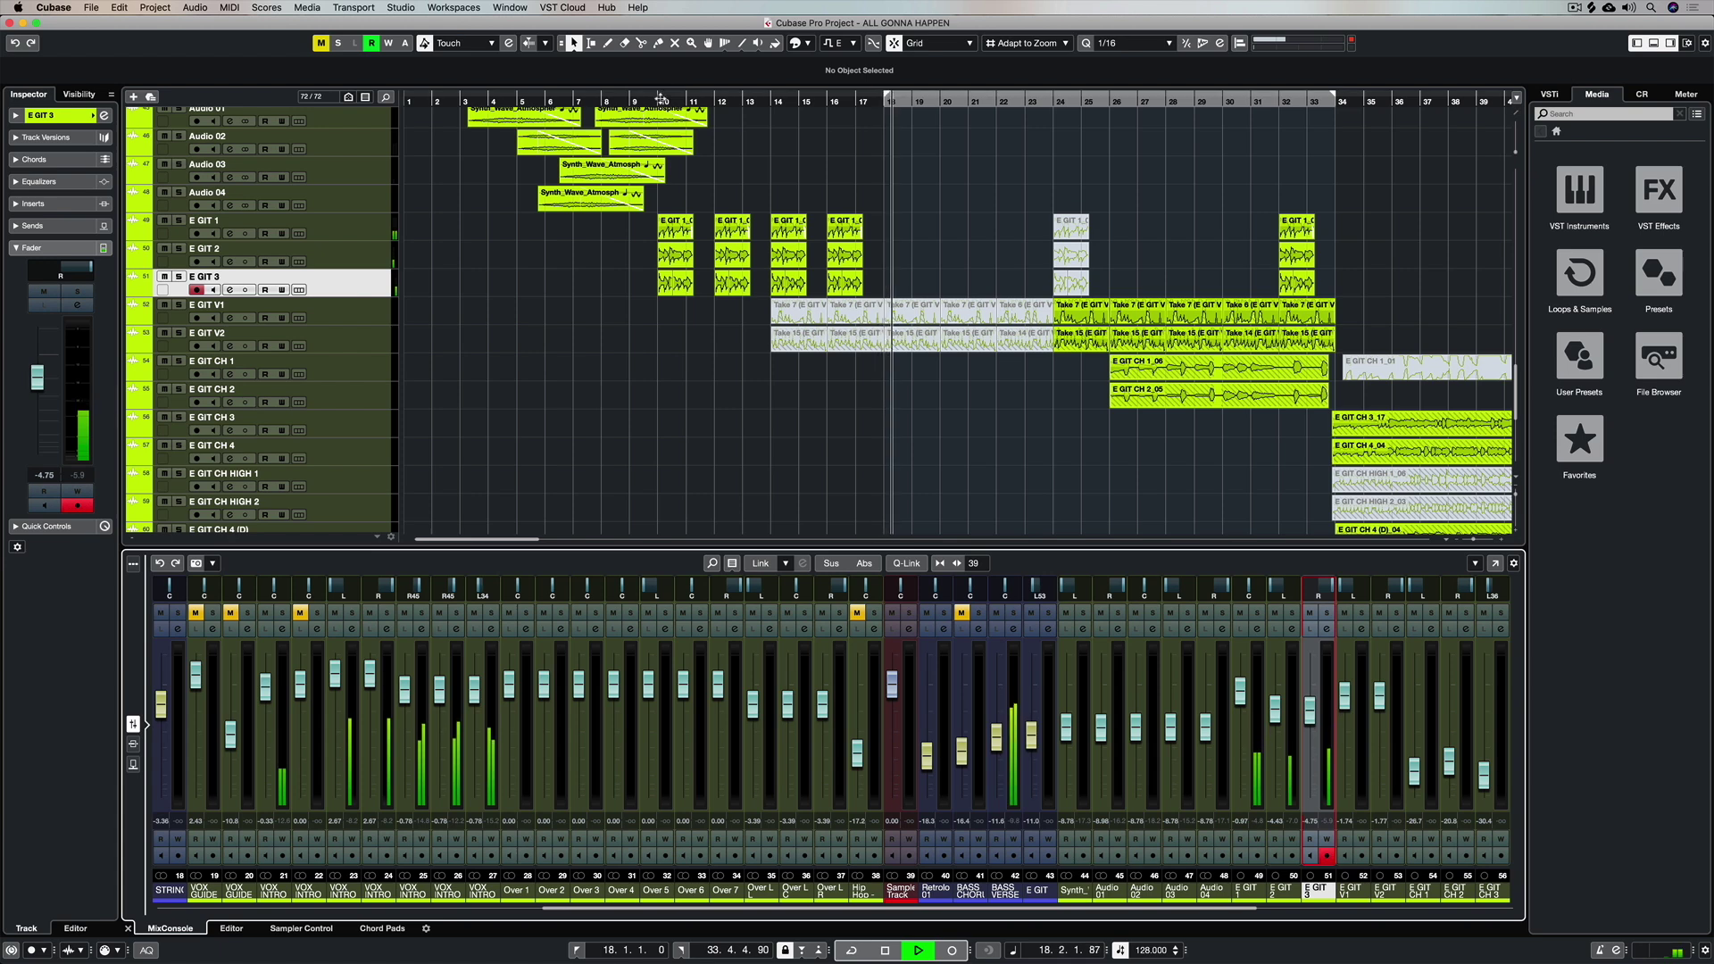
{"action": "left_click", "coordinate": [660, 99]}
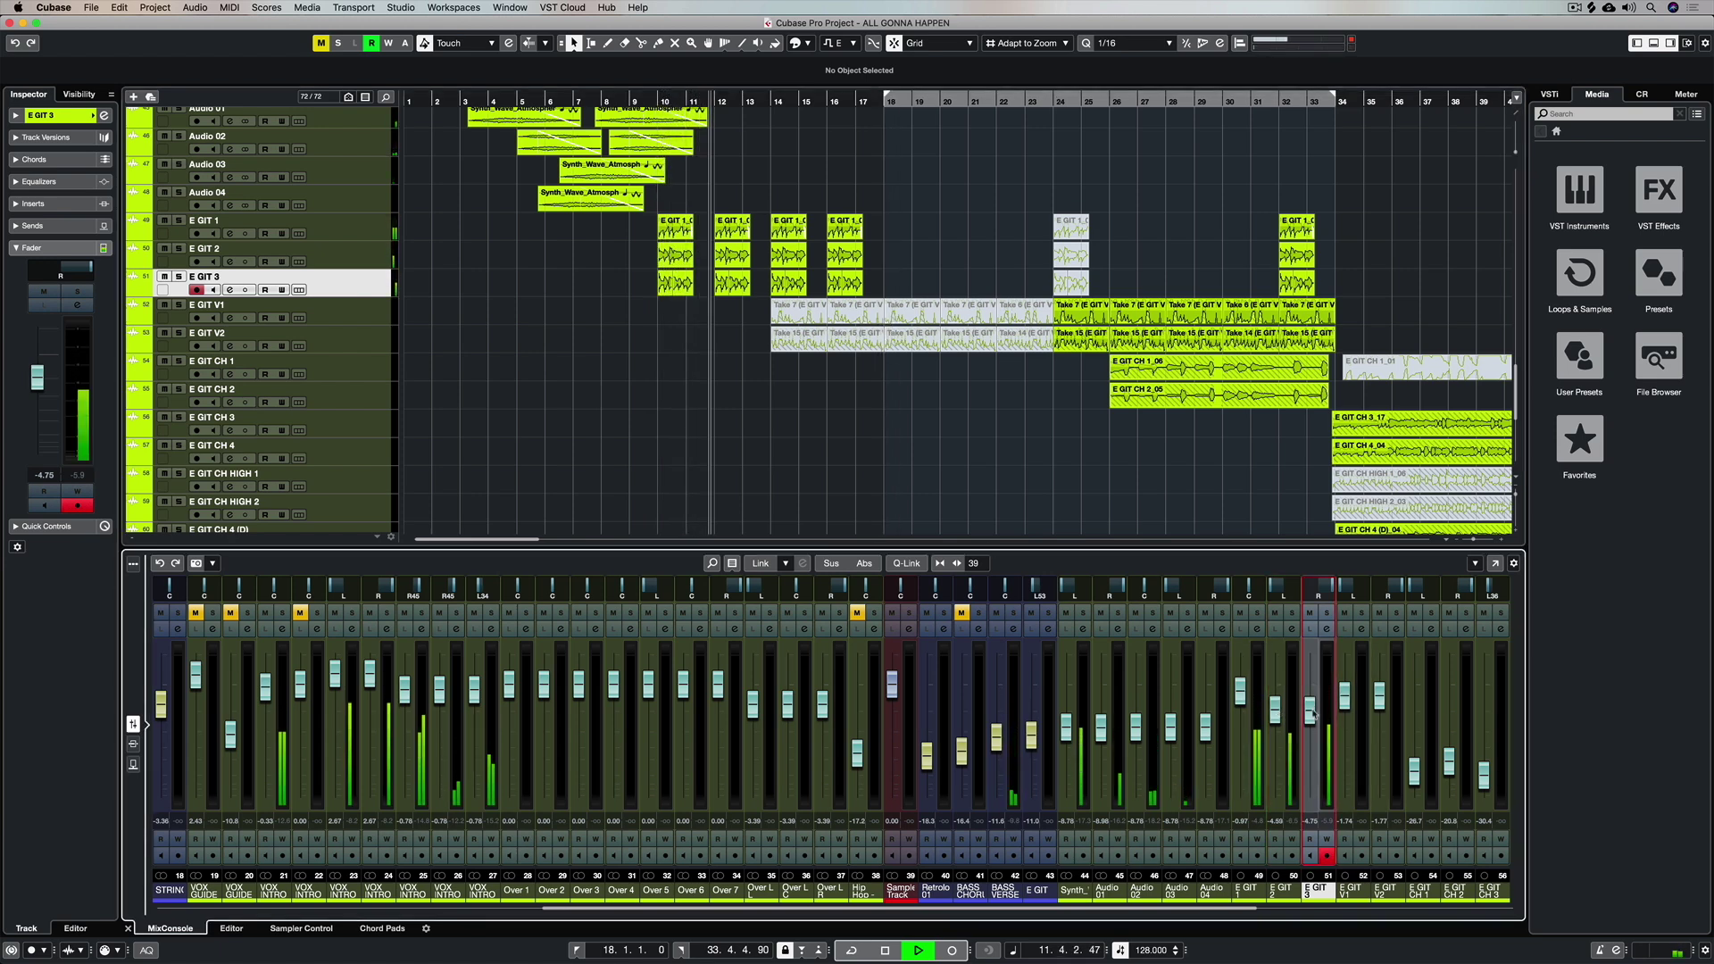
{"action": "left_click_drag", "start_coordinate": [1311, 714], "coordinate": [1275, 707]}
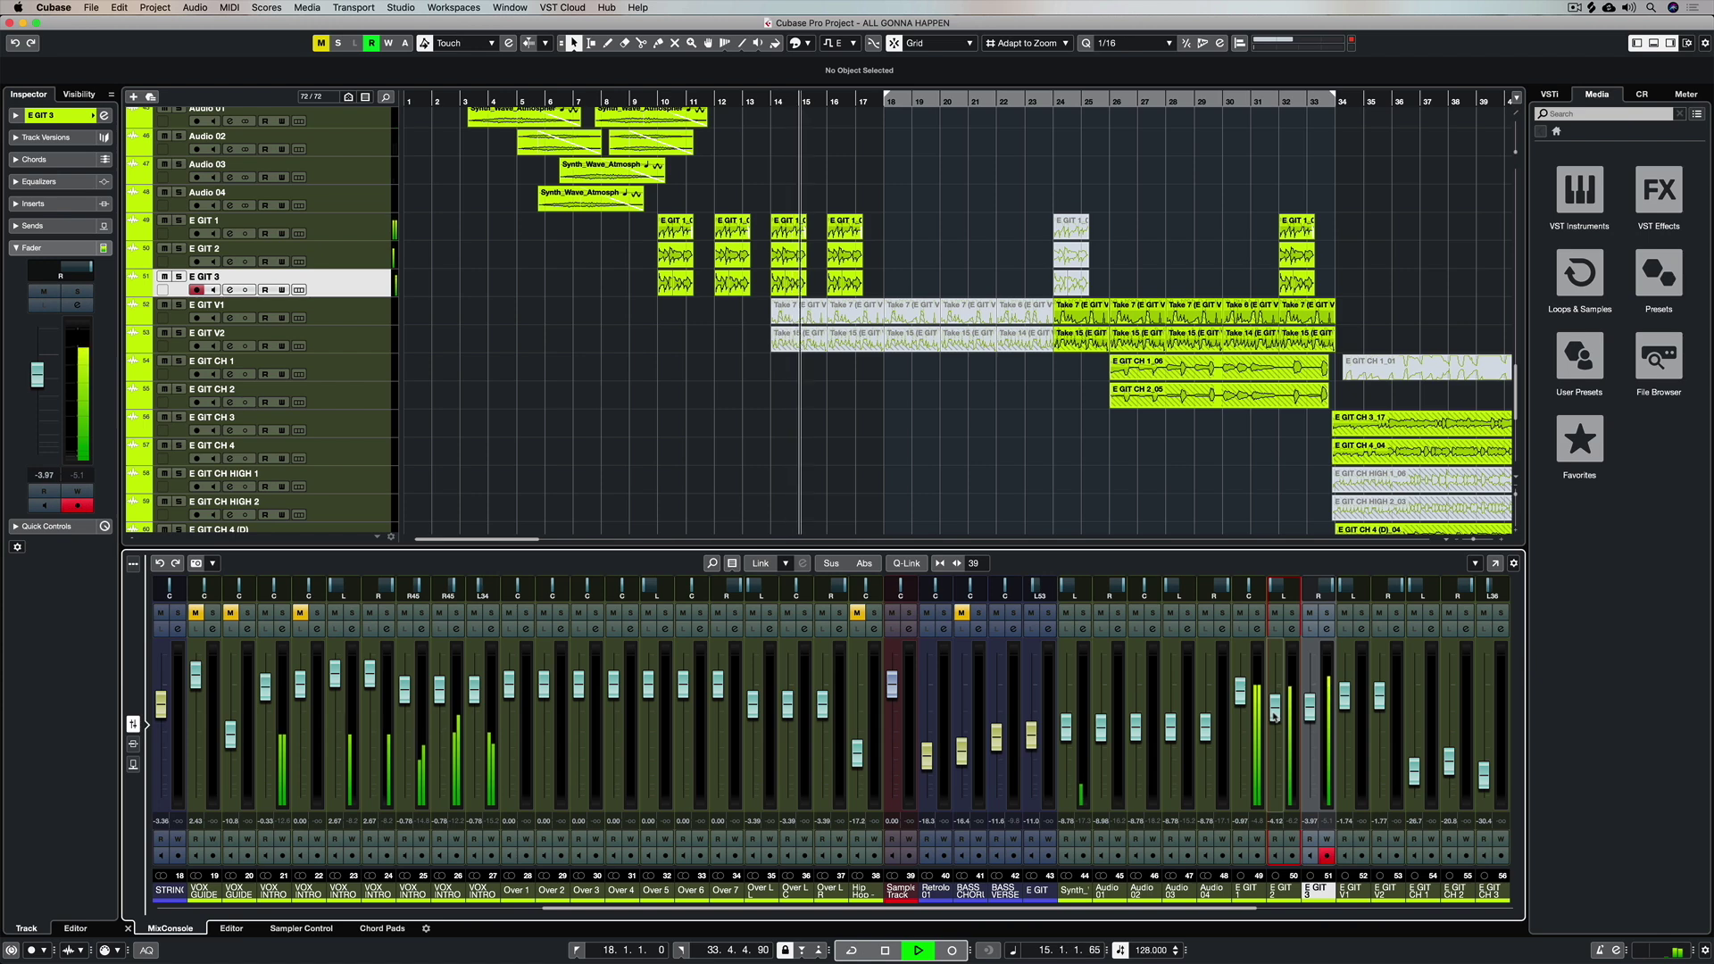
{"action": "left_click_drag", "start_coordinate": [1275, 714], "coordinate": [1275, 717]}
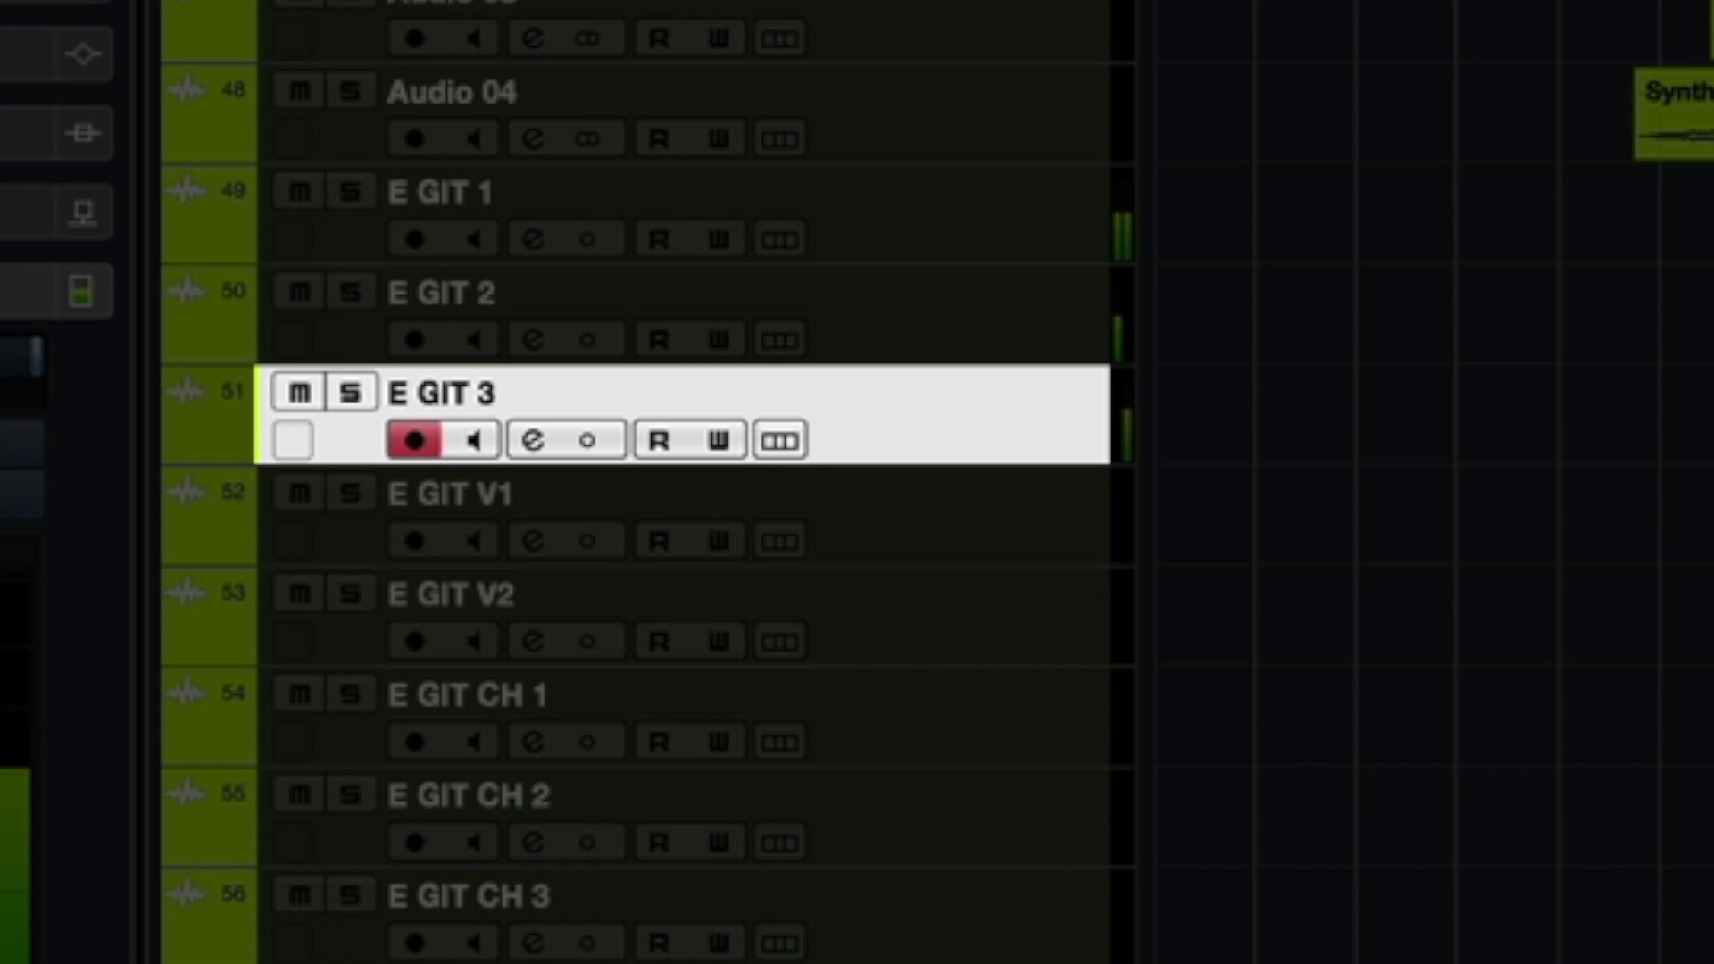
Move record arming from E GIT 3 to E GIT 1, with E GIT 1's monitoring off.
{"action": "left_click", "coordinate": [212, 291]}
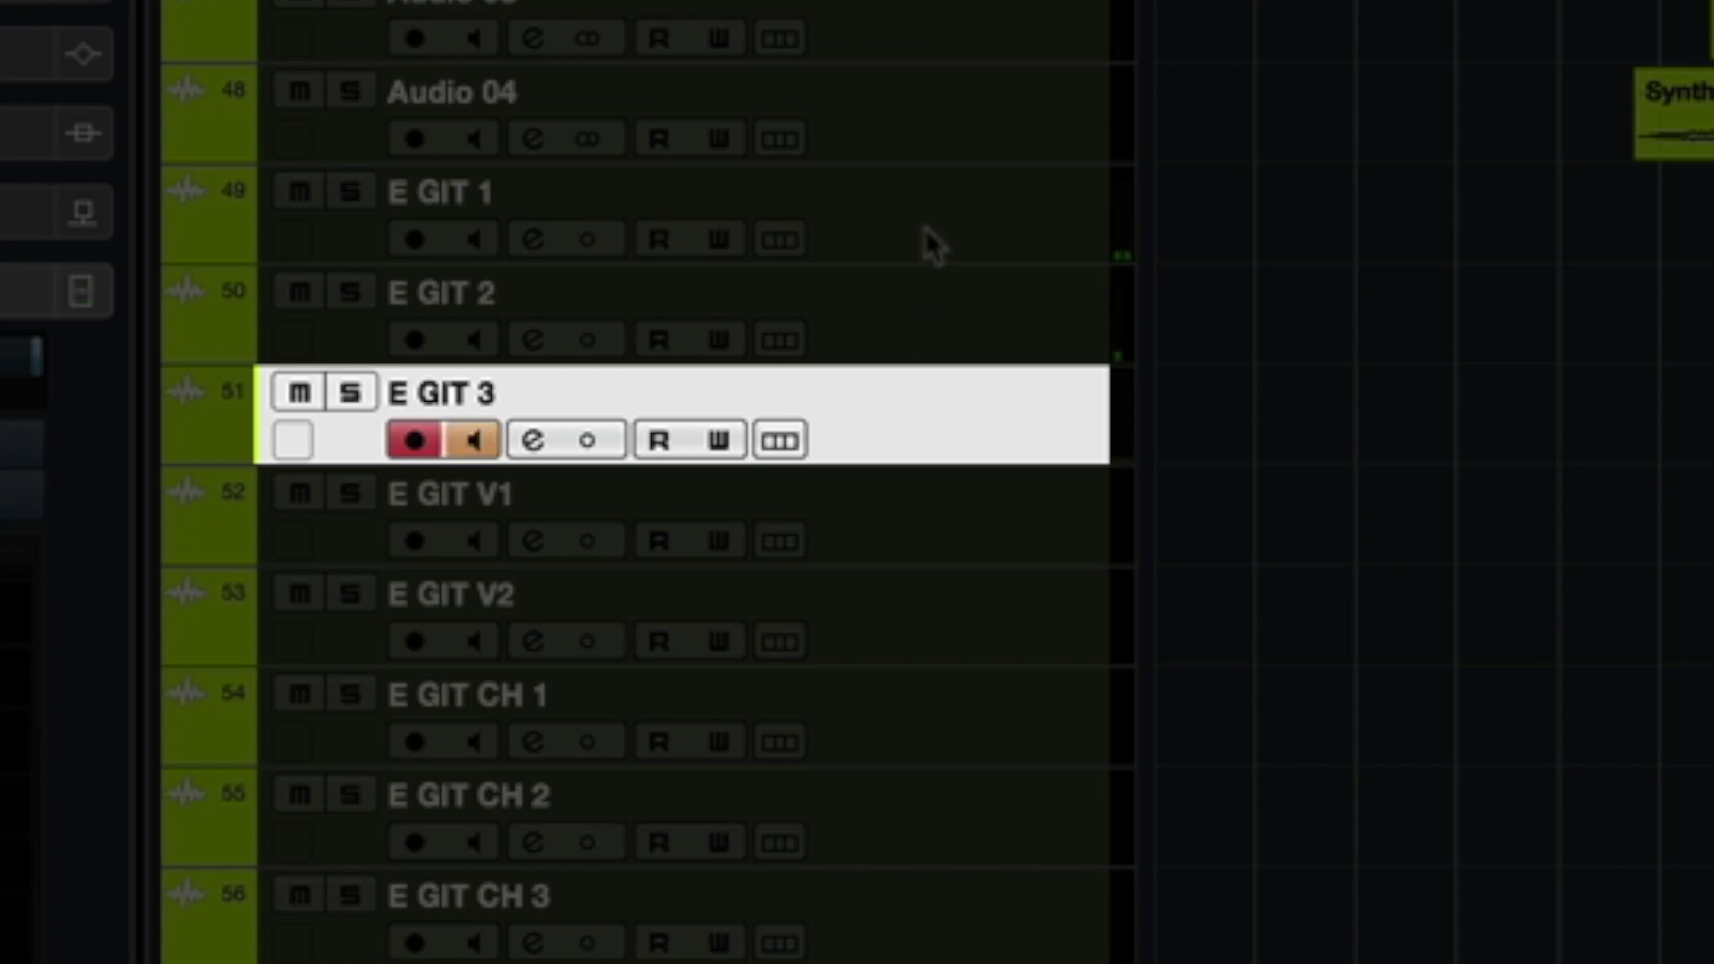
{"action": "left_click", "coordinate": [929, 229]}
{"action": "left_click", "coordinate": [474, 239]}
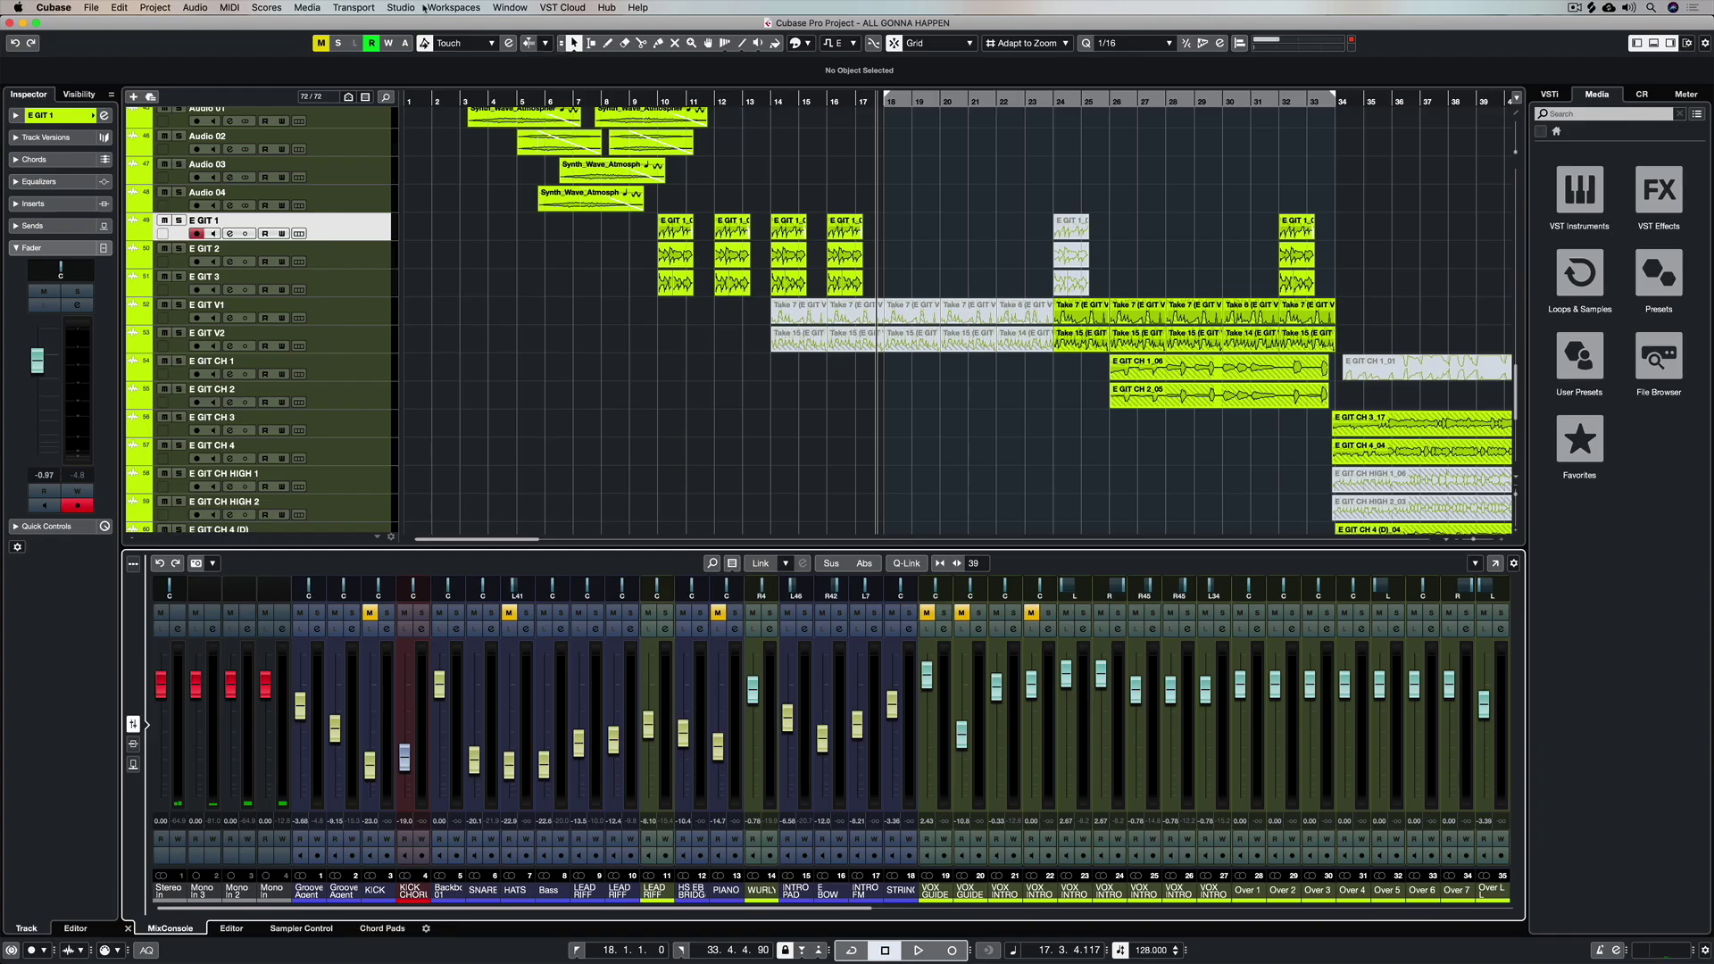
In Audio Connections, rename the Mono In bus on UR44 Input 4 to 'E GIT'.
{"action": "left_click", "coordinate": [416, 7]}
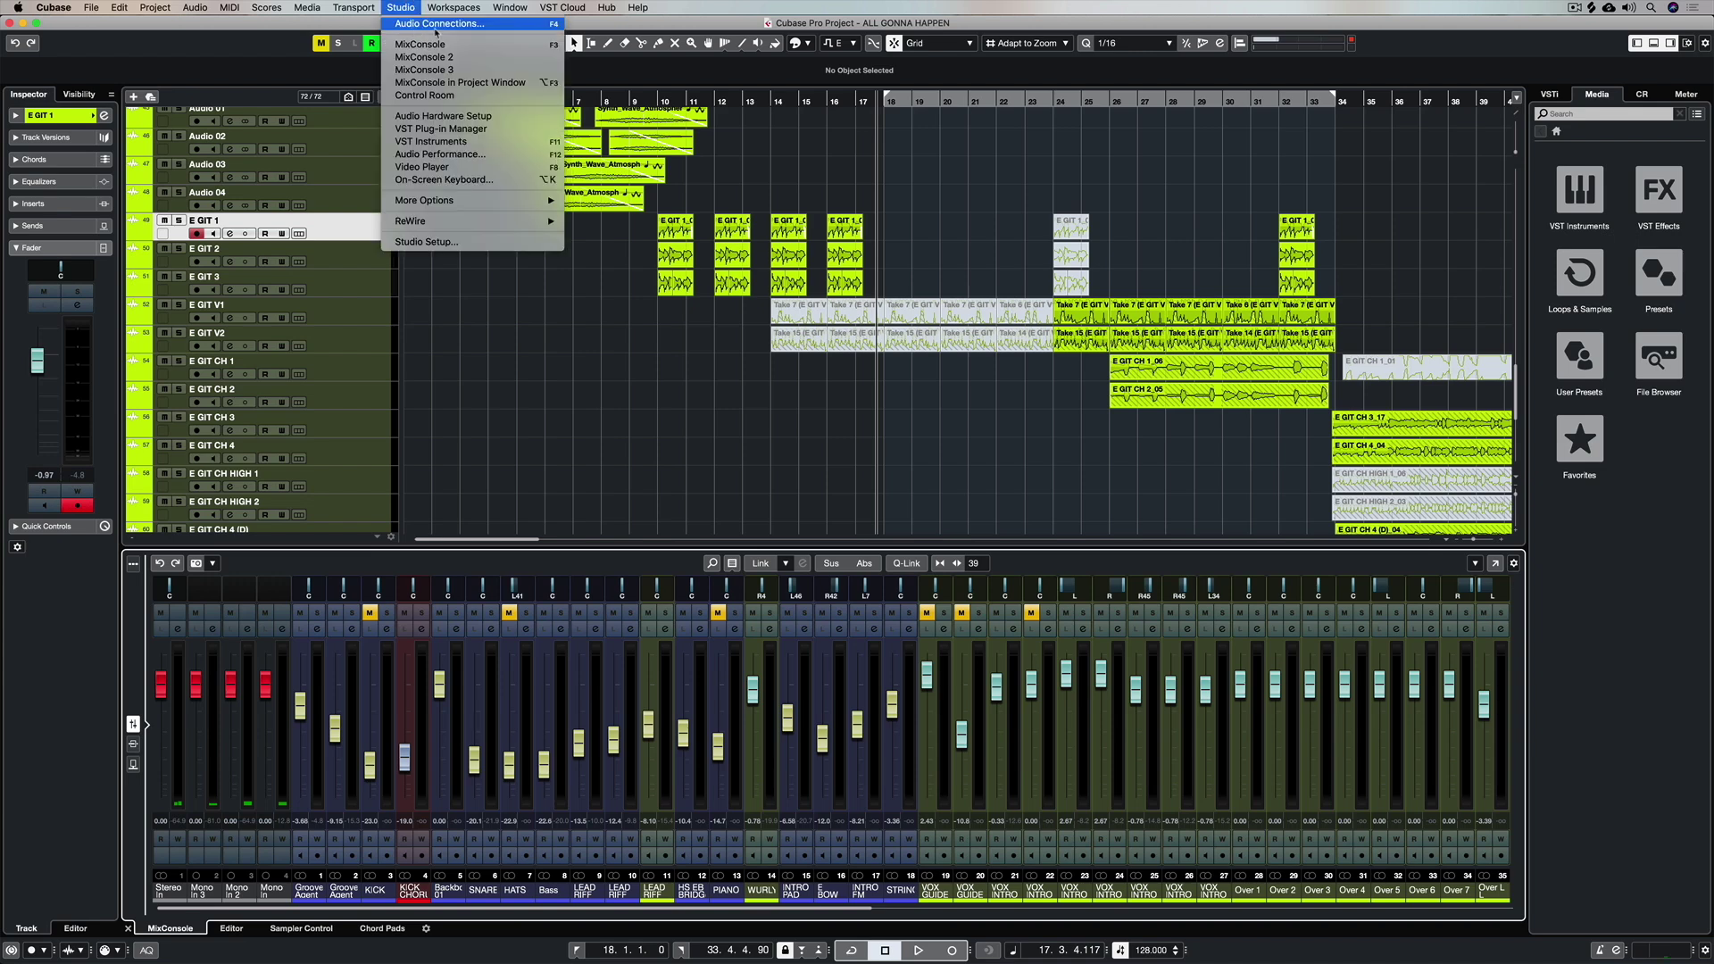
{"action": "left_click", "coordinate": [440, 24]}
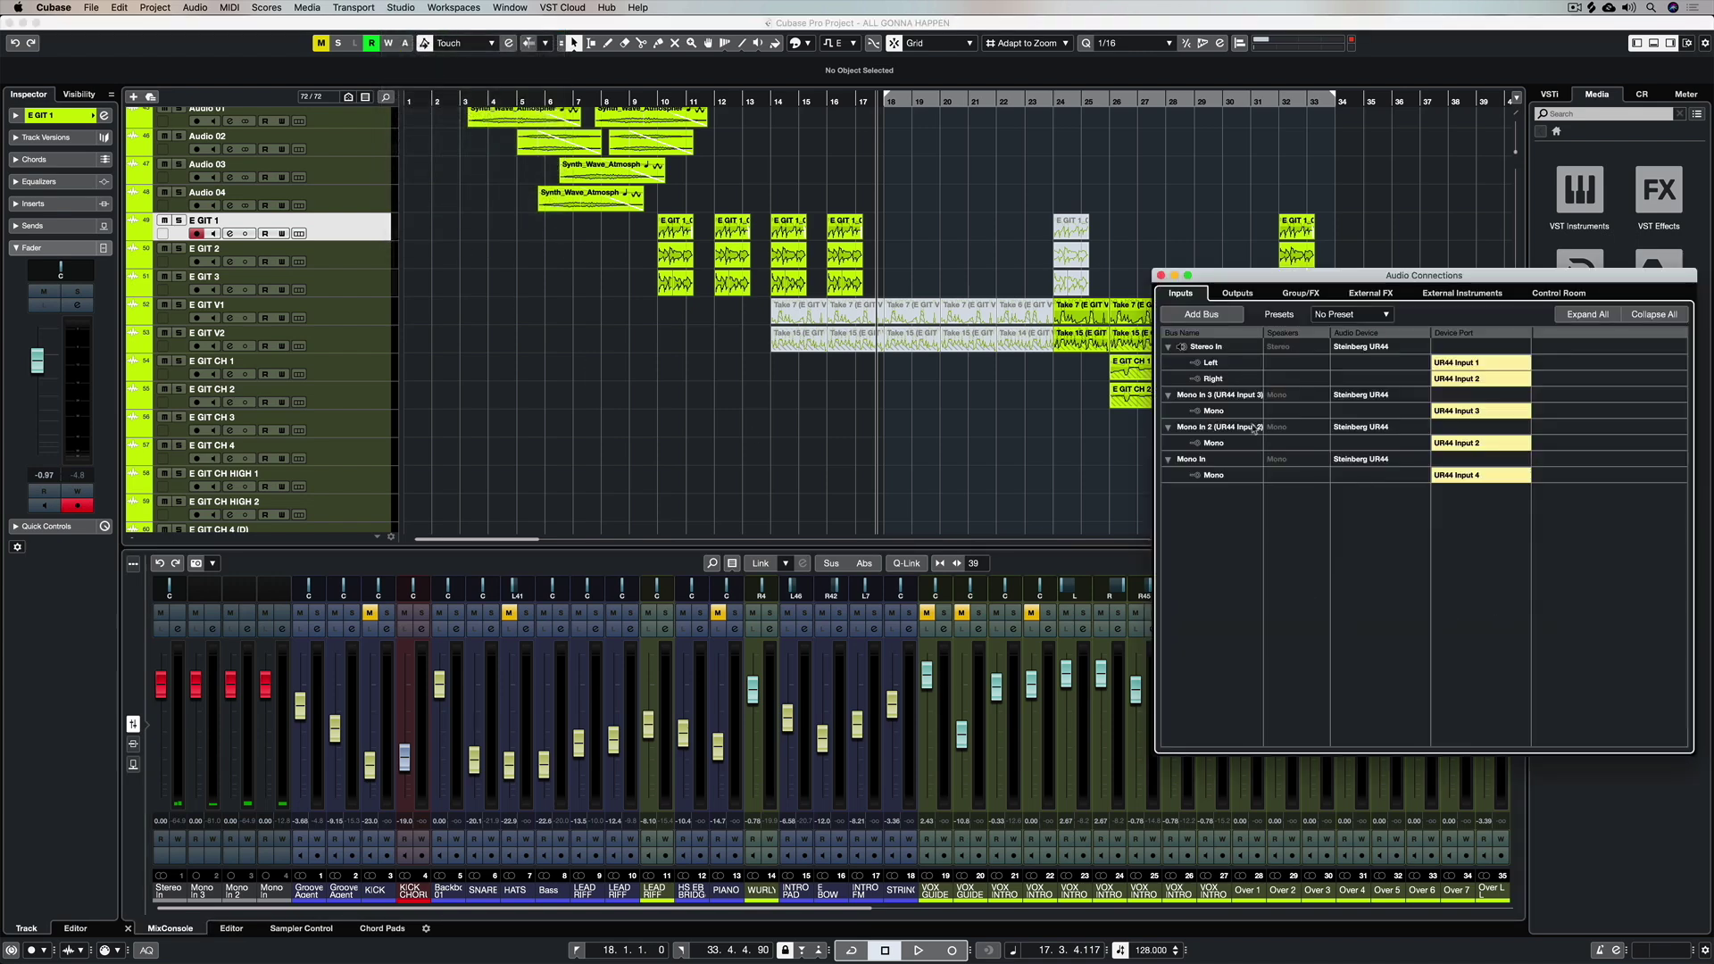
{"action": "left_click", "coordinate": [1197, 459]}
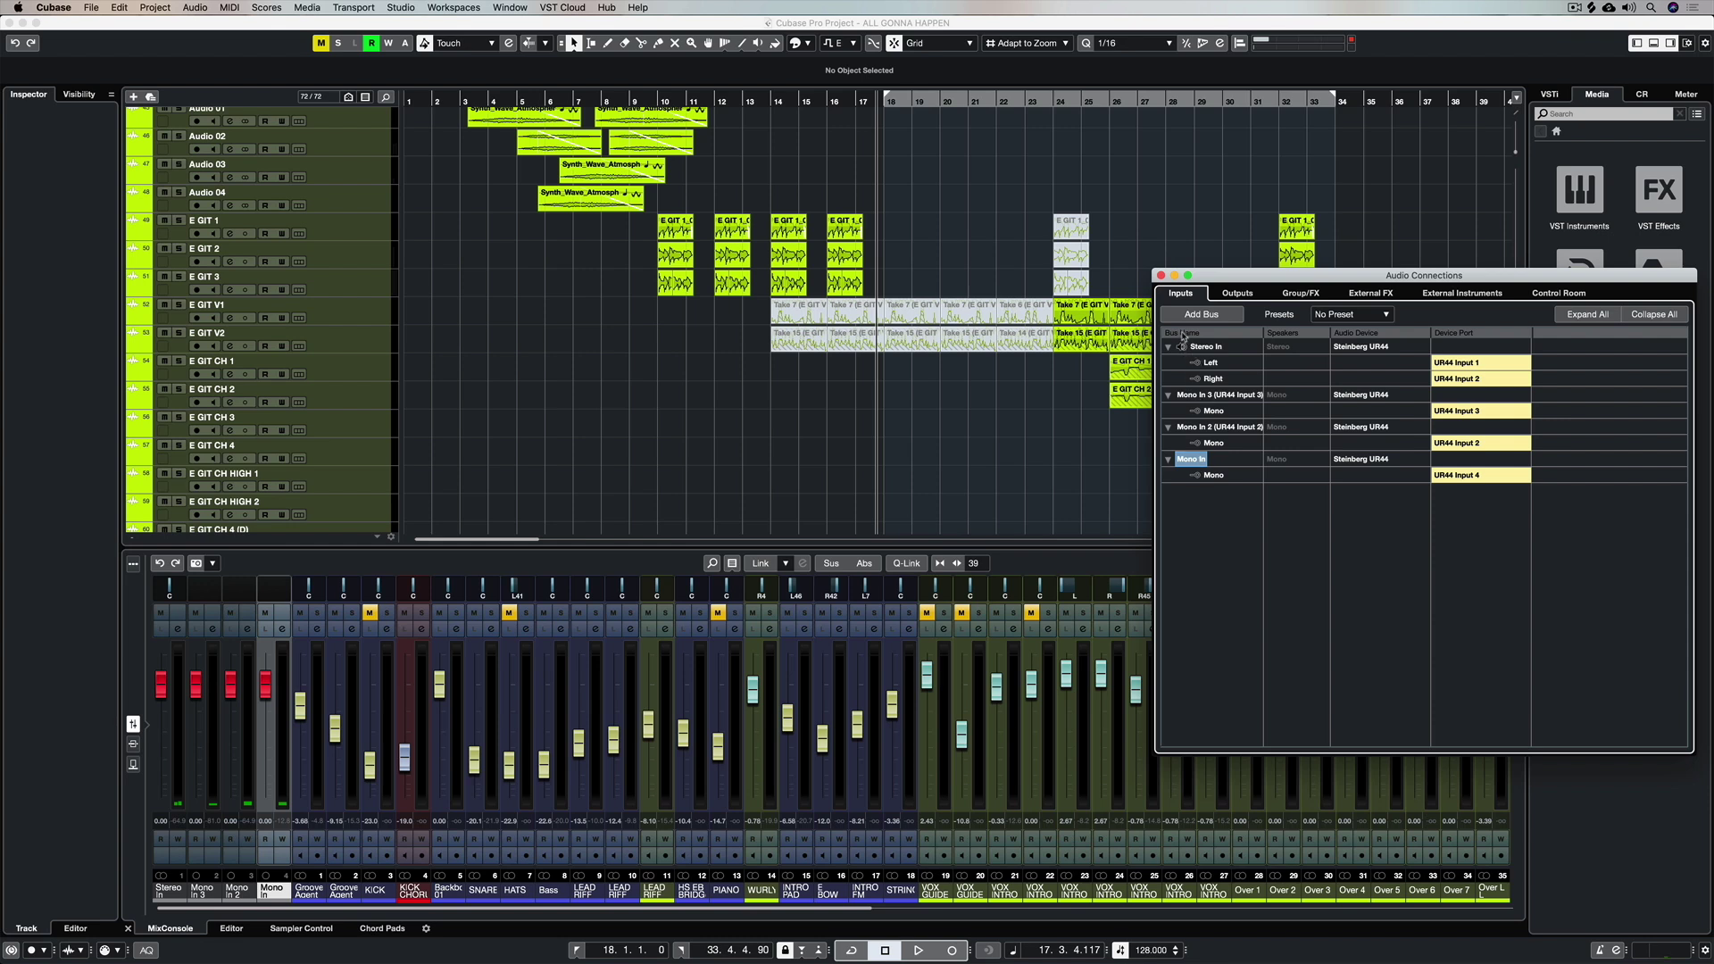
{"action": "left_click", "coordinate": [1167, 459]}
{"action": "left_click", "coordinate": [1167, 459]}
{"action": "left_click", "coordinate": [1216, 475]}
{"action": "double_click", "coordinate": [1207, 458]}
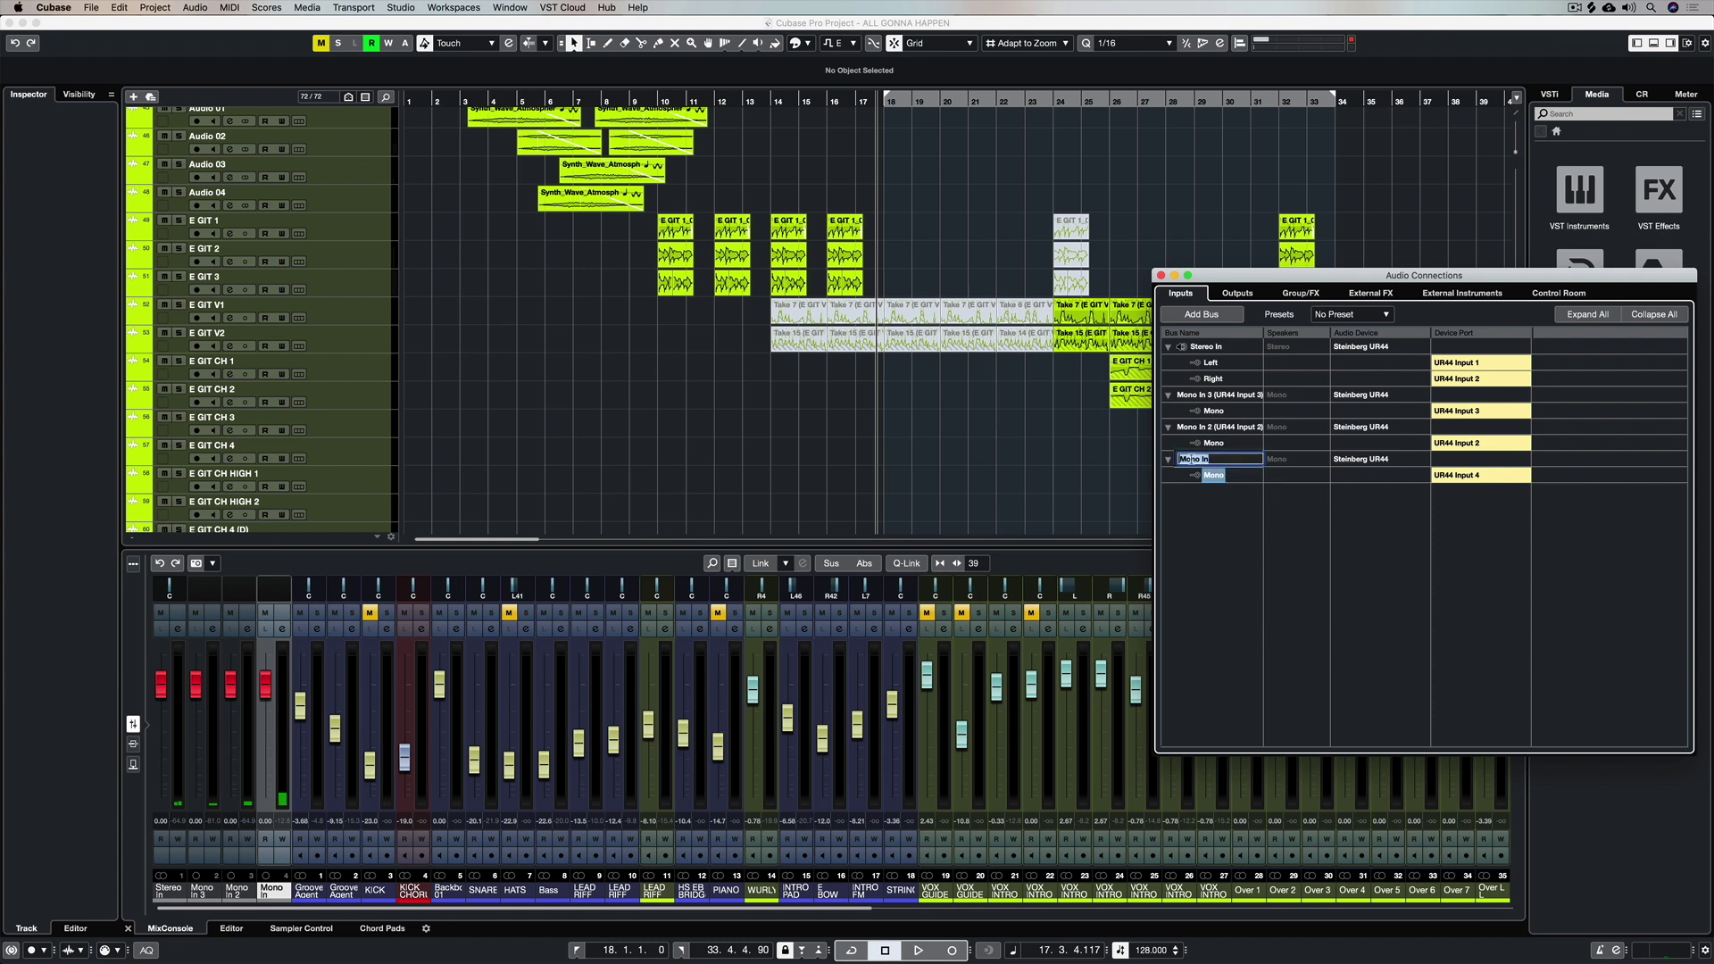
{"action": "type", "text": "E GIT"}
{"action": "key", "text": "Return"}
Close Audio Connections and confirm in E GIT 1's Inspector that its input is the E GIT bus.
{"action": "left_click", "coordinate": [1162, 275]}
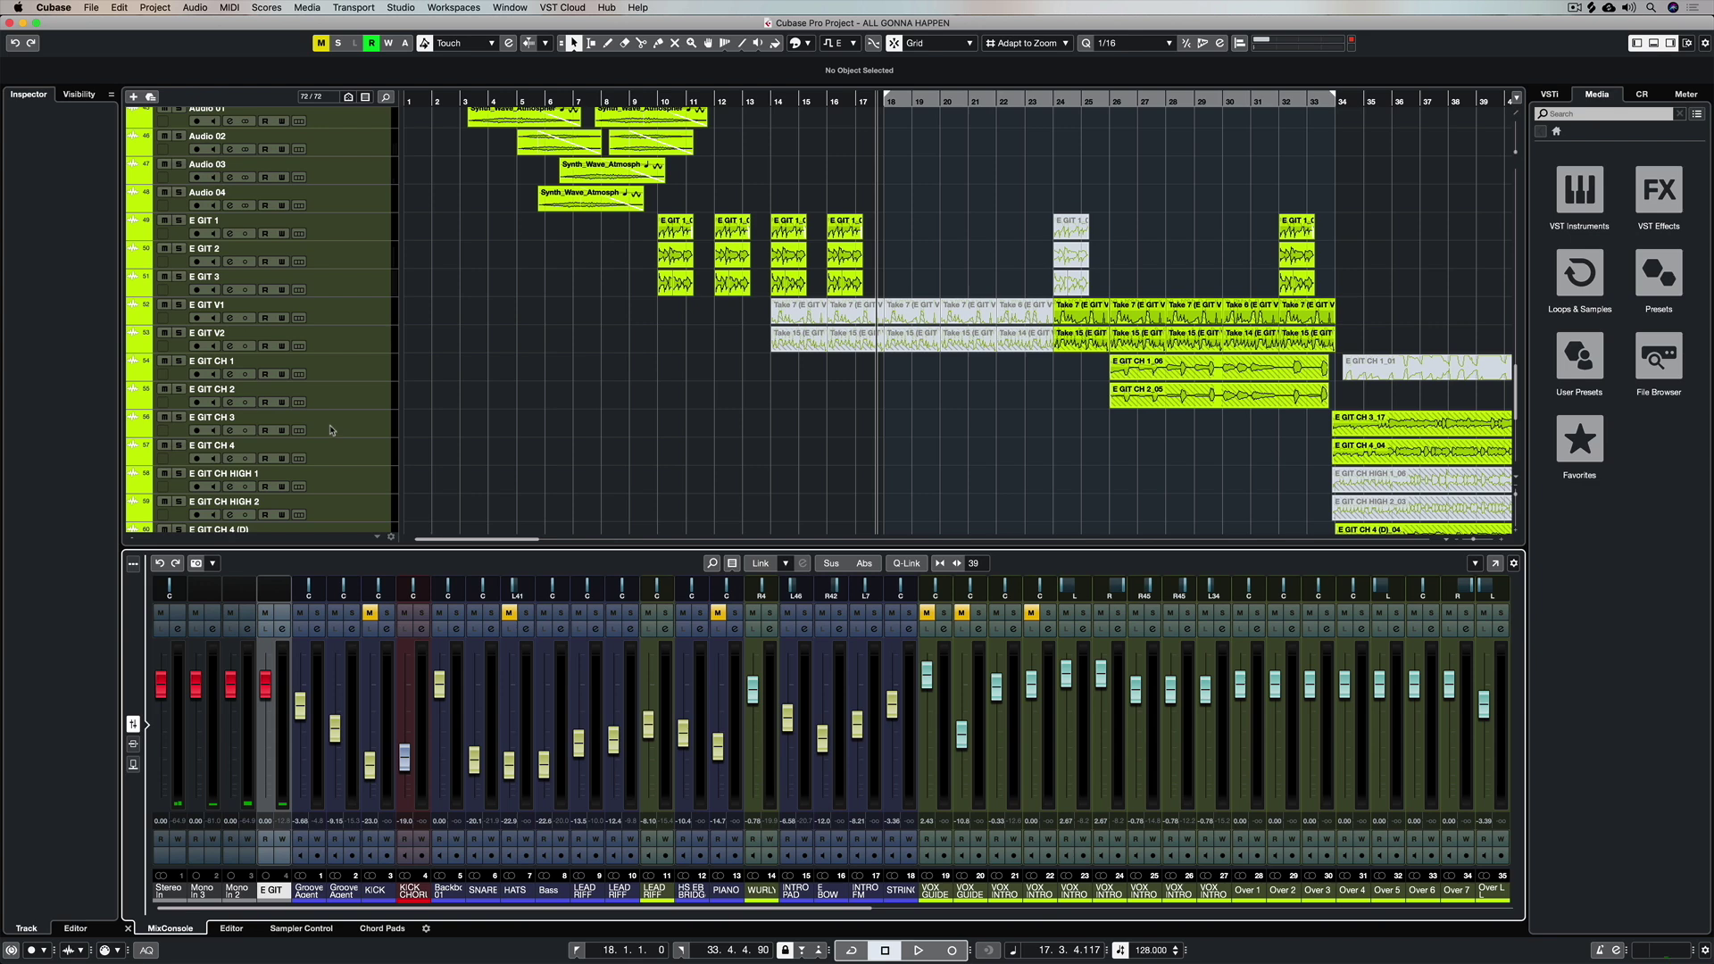
{"action": "left_click", "coordinate": [354, 224]}
{"action": "left_click", "coordinate": [16, 116]}
{"action": "left_click", "coordinate": [33, 233]}
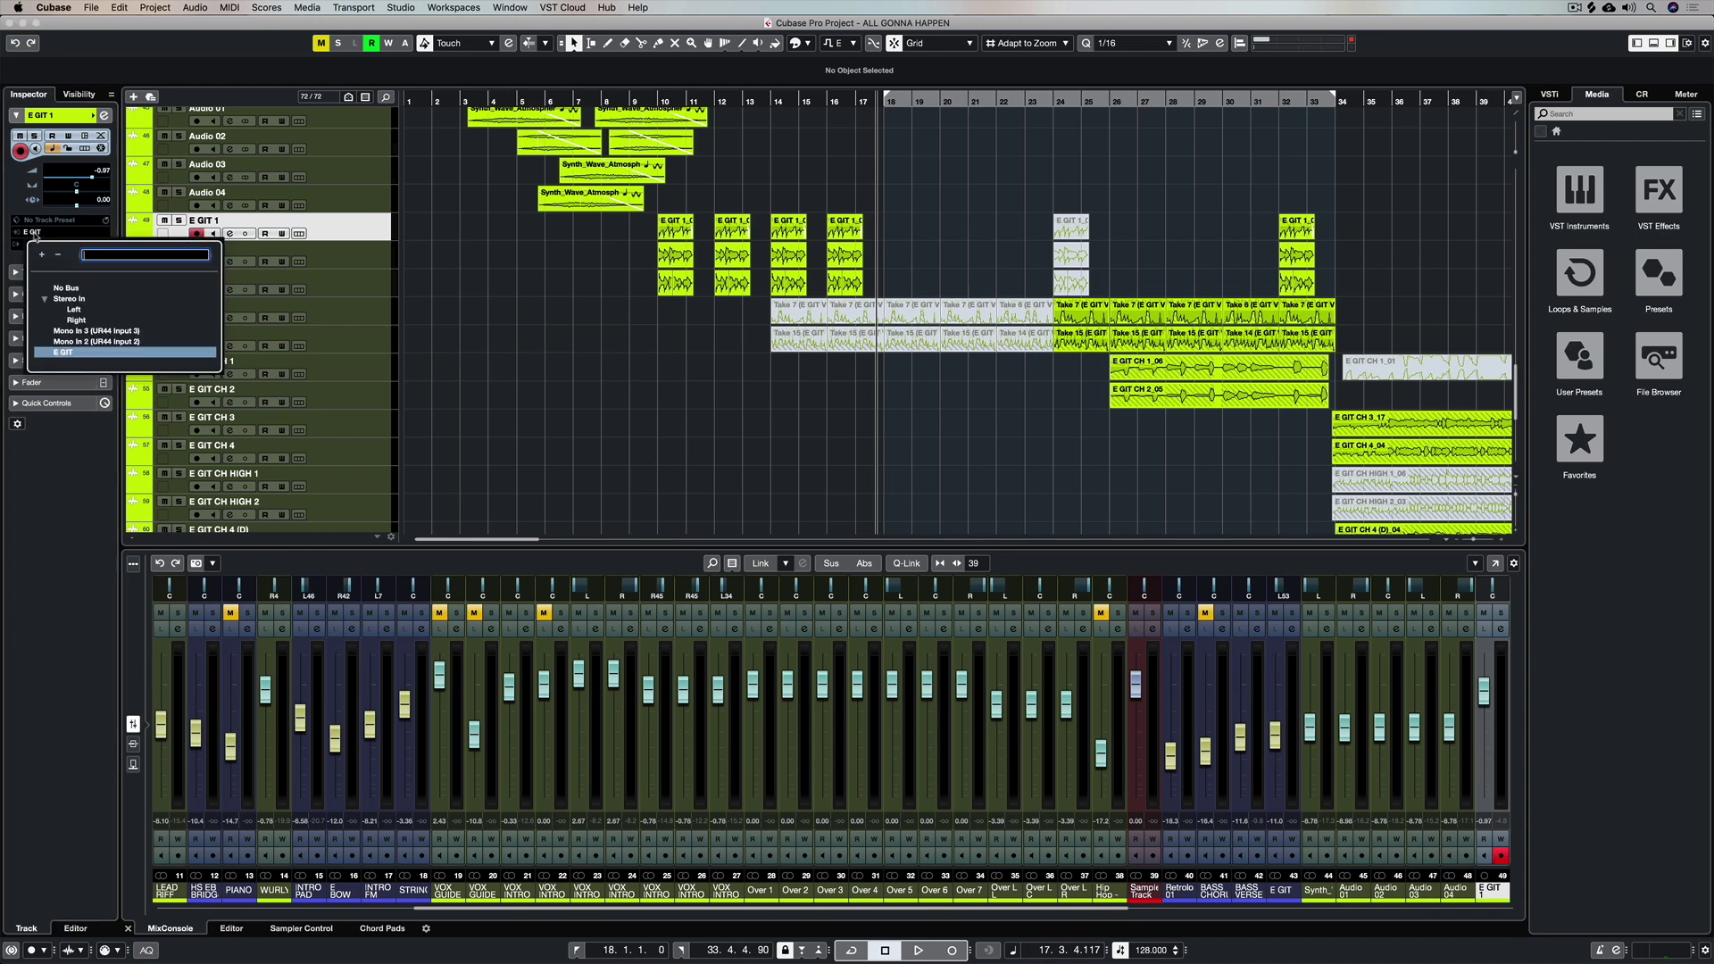
{"action": "left_click", "coordinate": [456, 290]}
Reopen the Audio Connections window briefly and close it again.
{"action": "left_click", "coordinate": [401, 7]}
{"action": "left_click", "coordinate": [399, 25]}
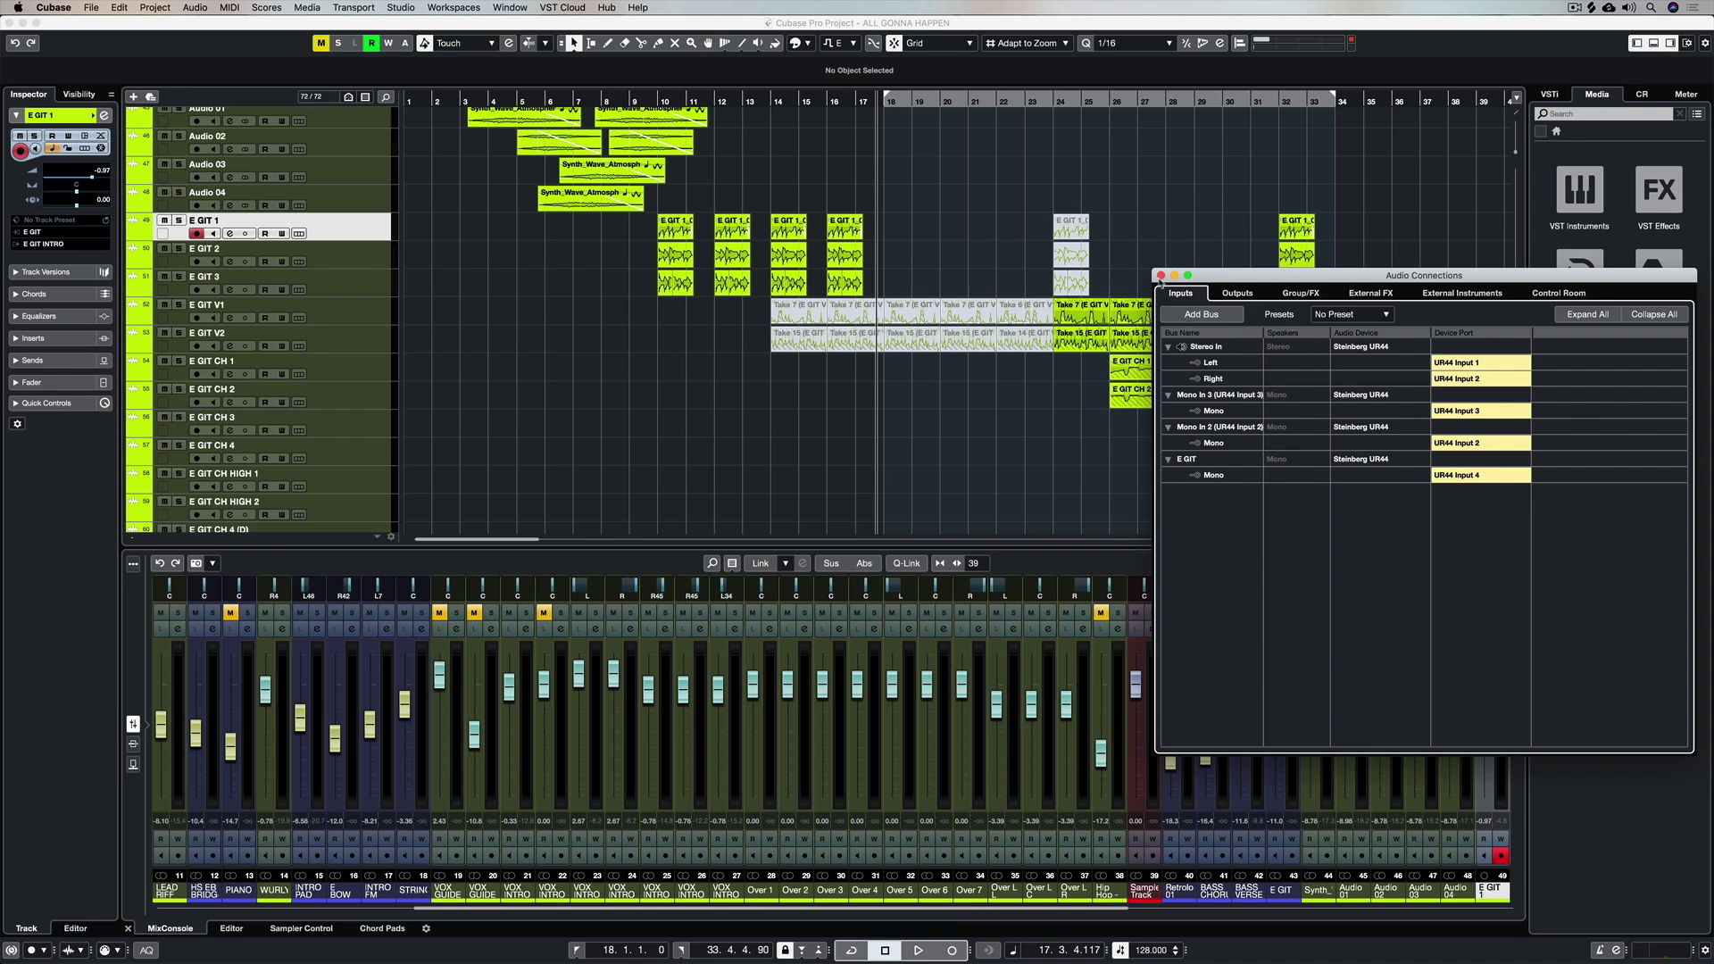
{"action": "left_click", "coordinate": [1159, 276]}
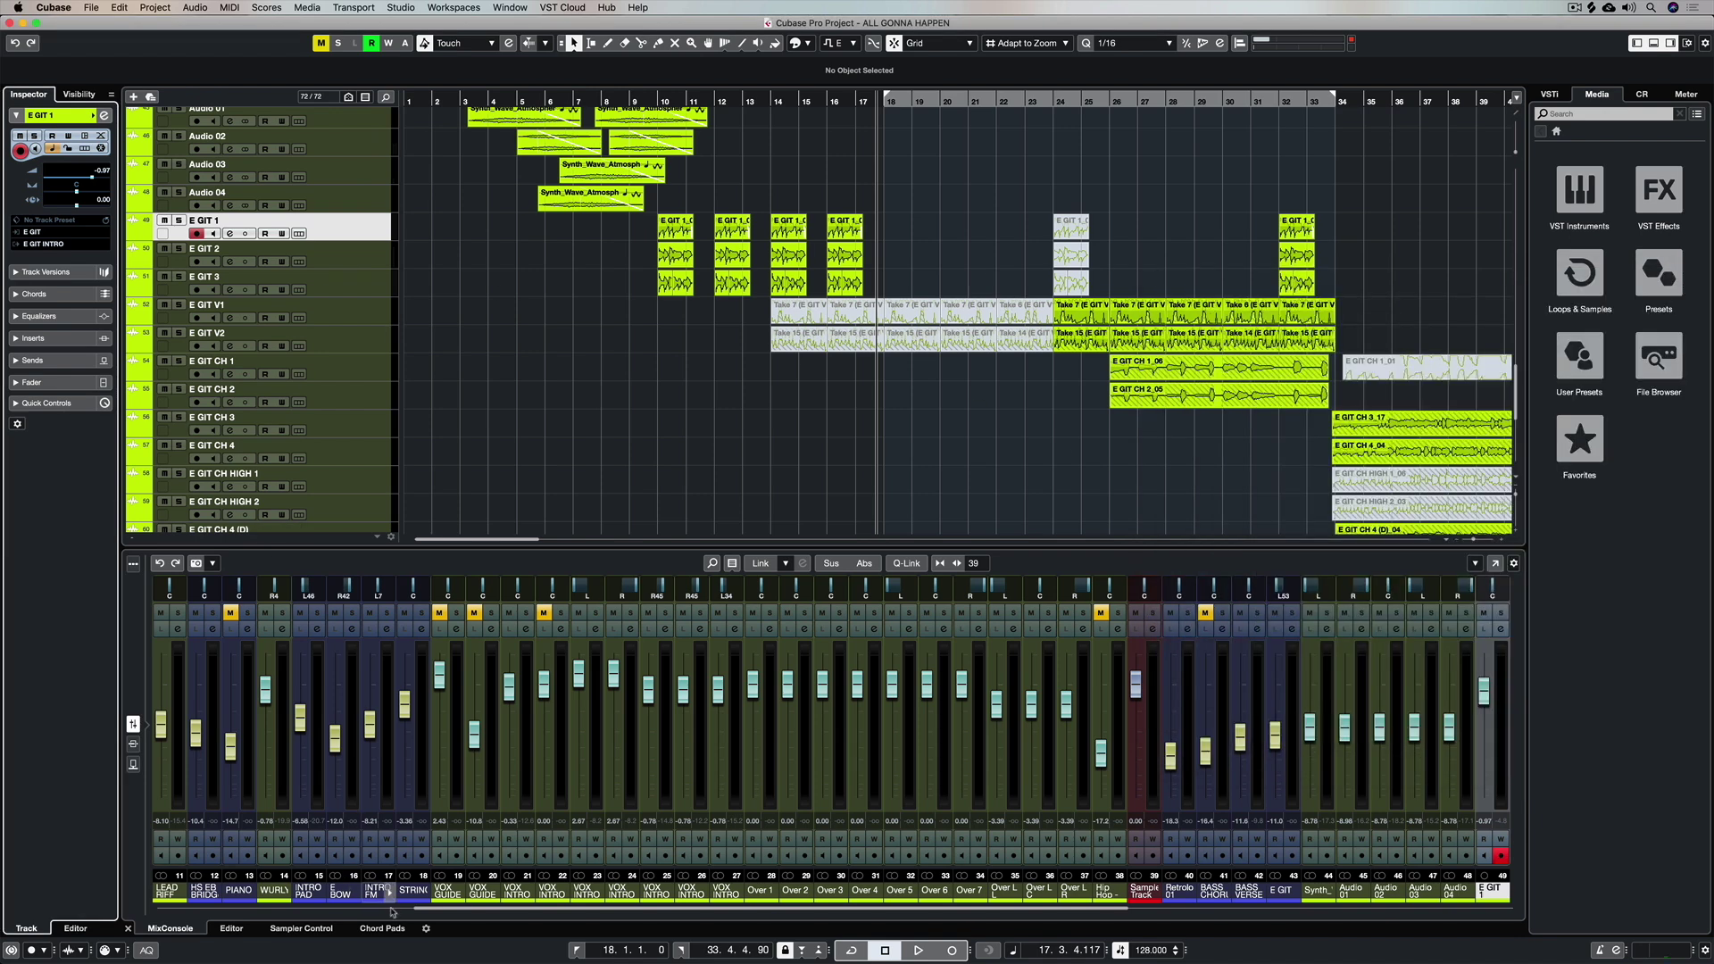
Scroll the MixConsole back to the start, then disarm E GIT 1 and turn its monitoring on.
{"action": "left_click_drag", "start_coordinate": [446, 913], "coordinate": [187, 912]}
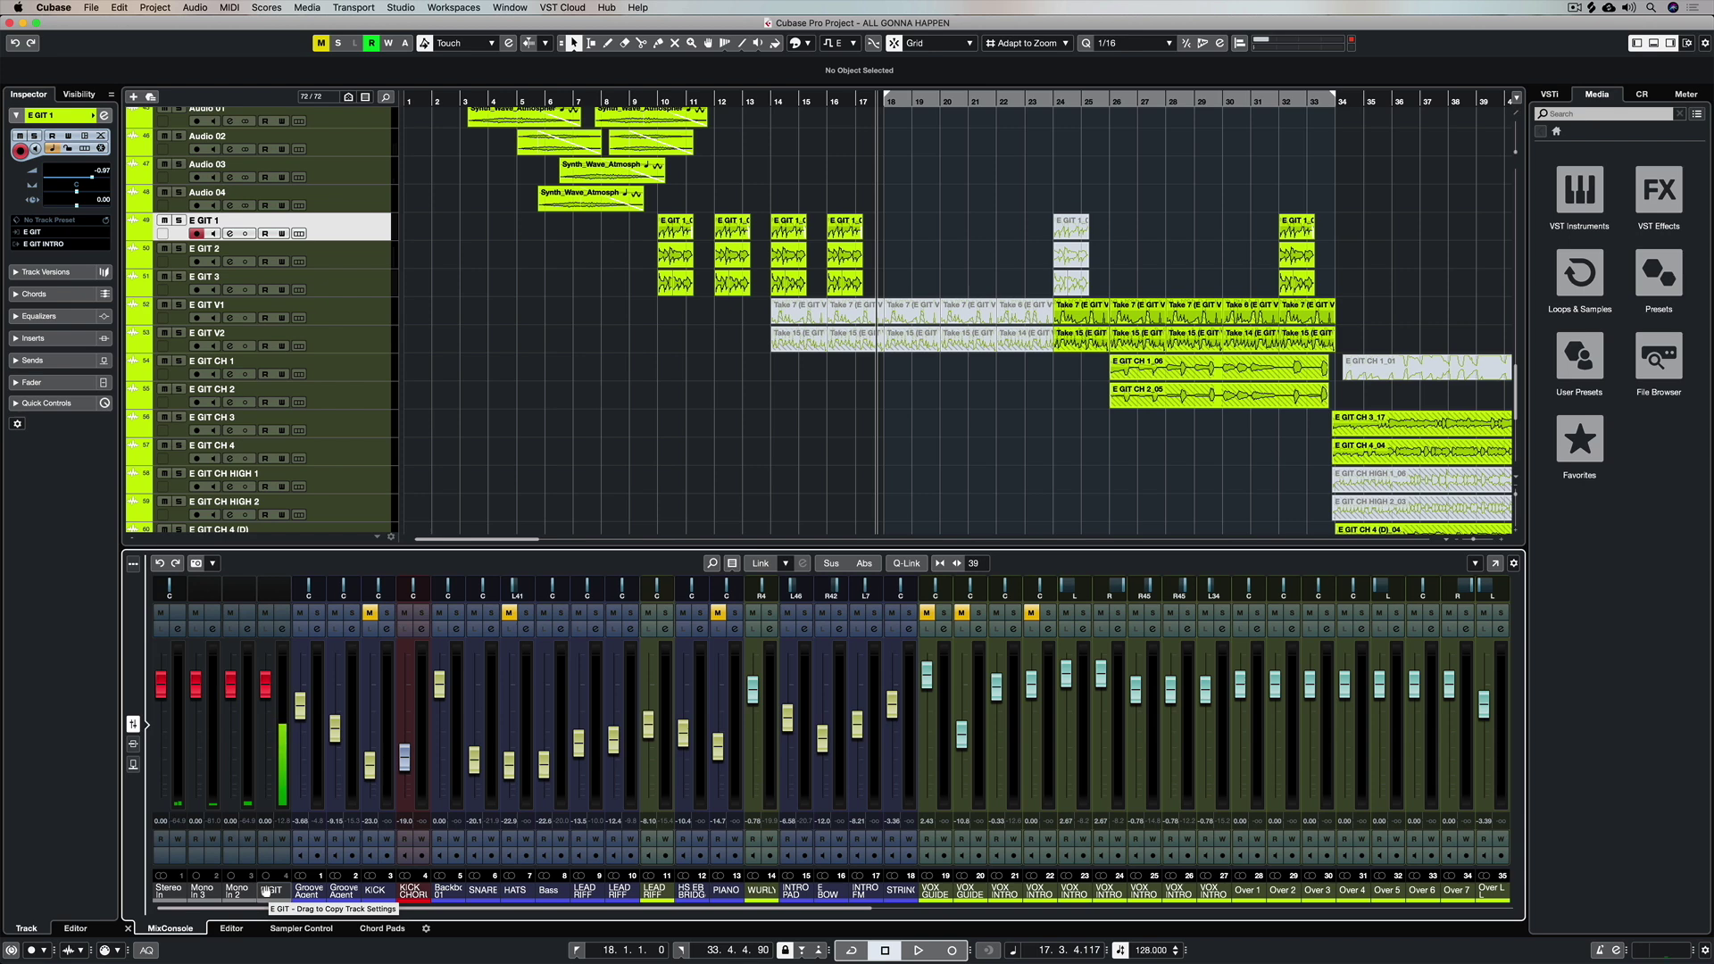
{"action": "left_click", "coordinate": [197, 233]}
{"action": "left_click", "coordinate": [213, 233]}
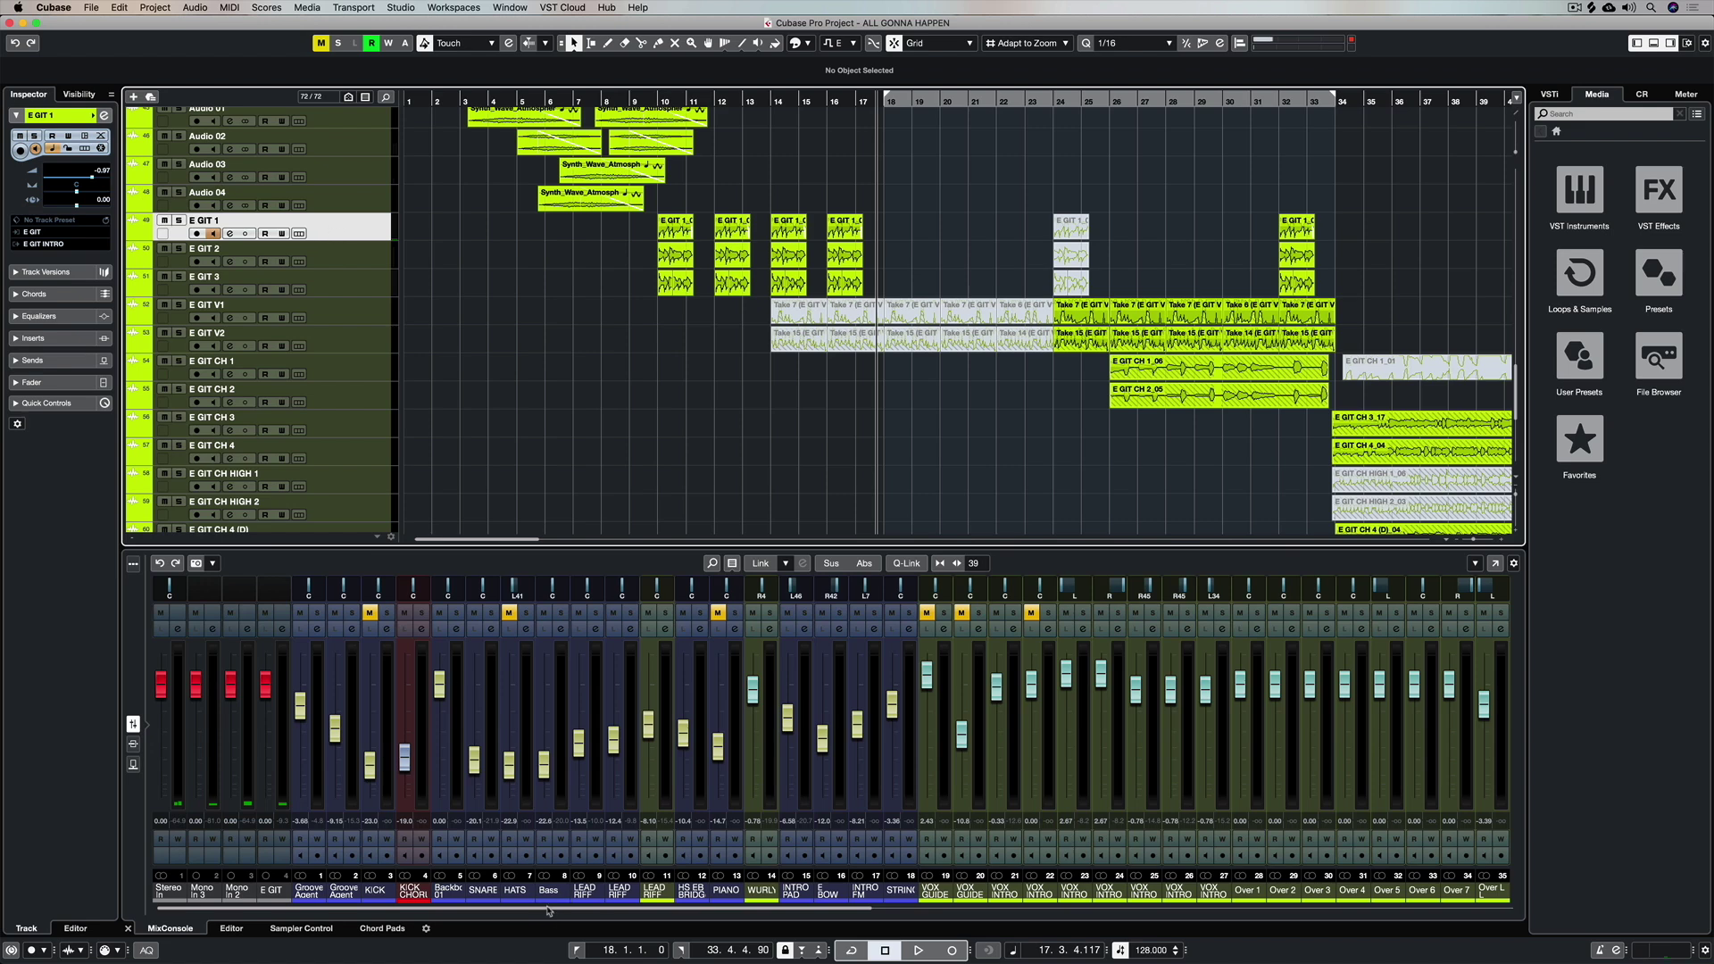
Record a new take on E GIT 1 from bar 8 and trim clip E GIT 1_08 to start at bar 10.
{"action": "left_click_drag", "start_coordinate": [554, 909], "coordinate": [699, 919]}
{"action": "scroll", "coordinate": [699, 920], "scroll_direction": "right", "scroll_amount": 10}
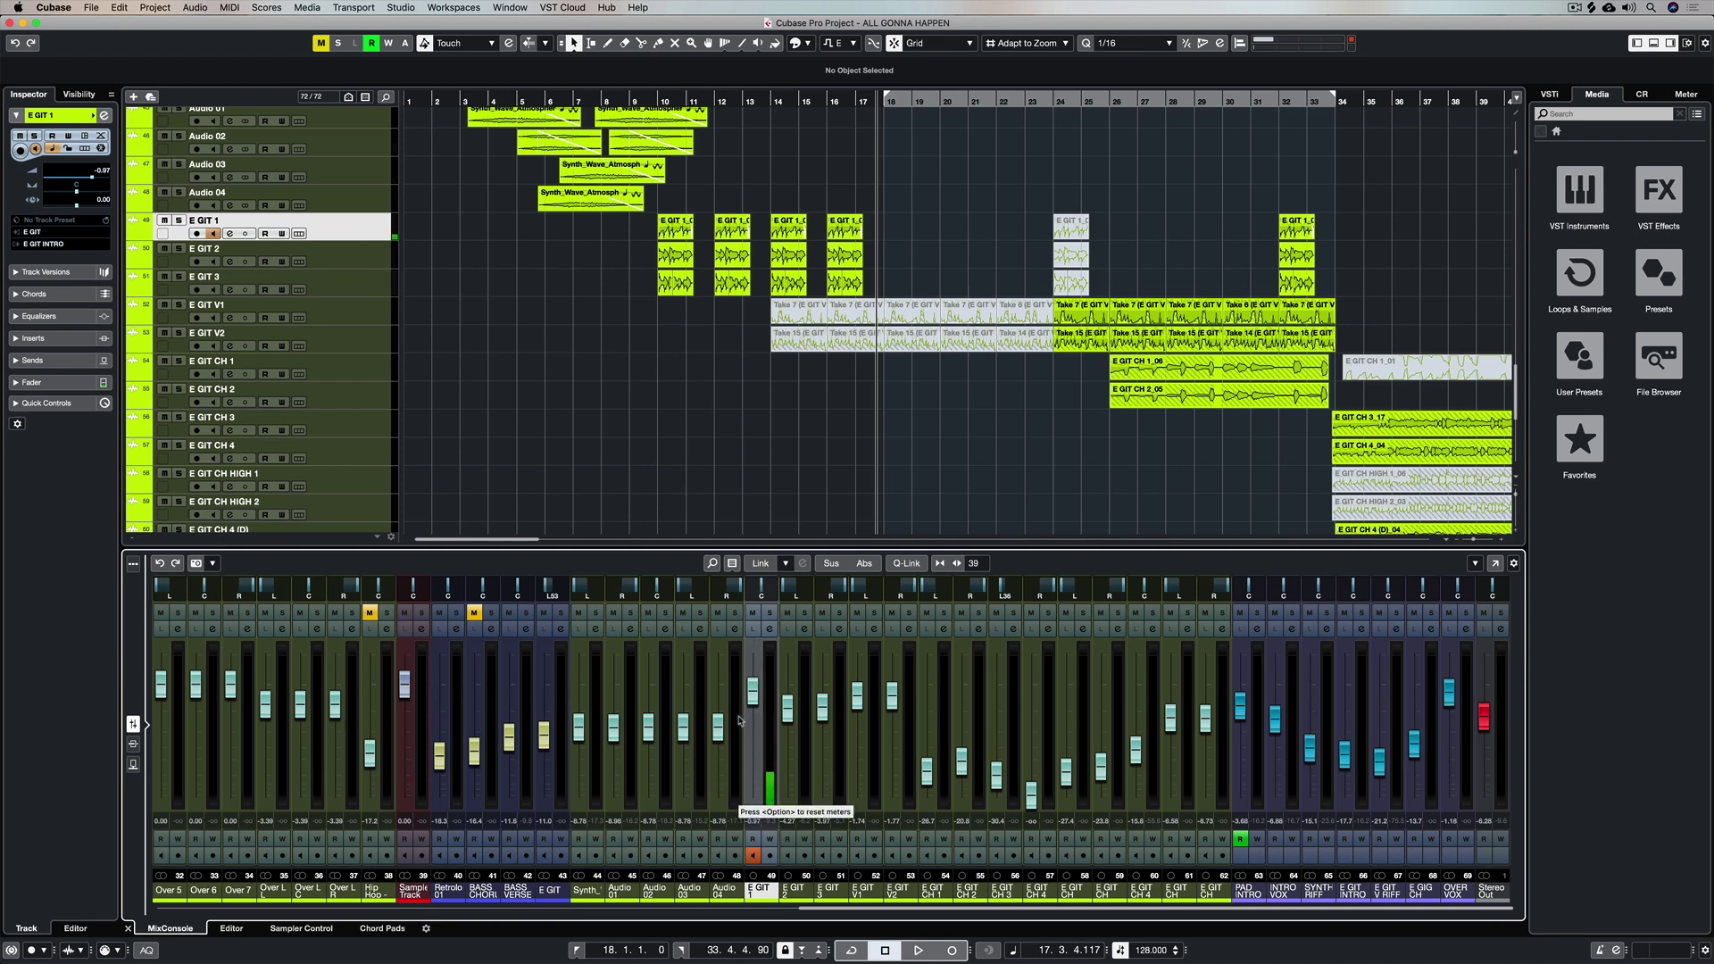
{"action": "key", "text": "r"}
{"action": "left_click", "coordinate": [604, 99]}
{"action": "key", "text": "KP_Multiply"}
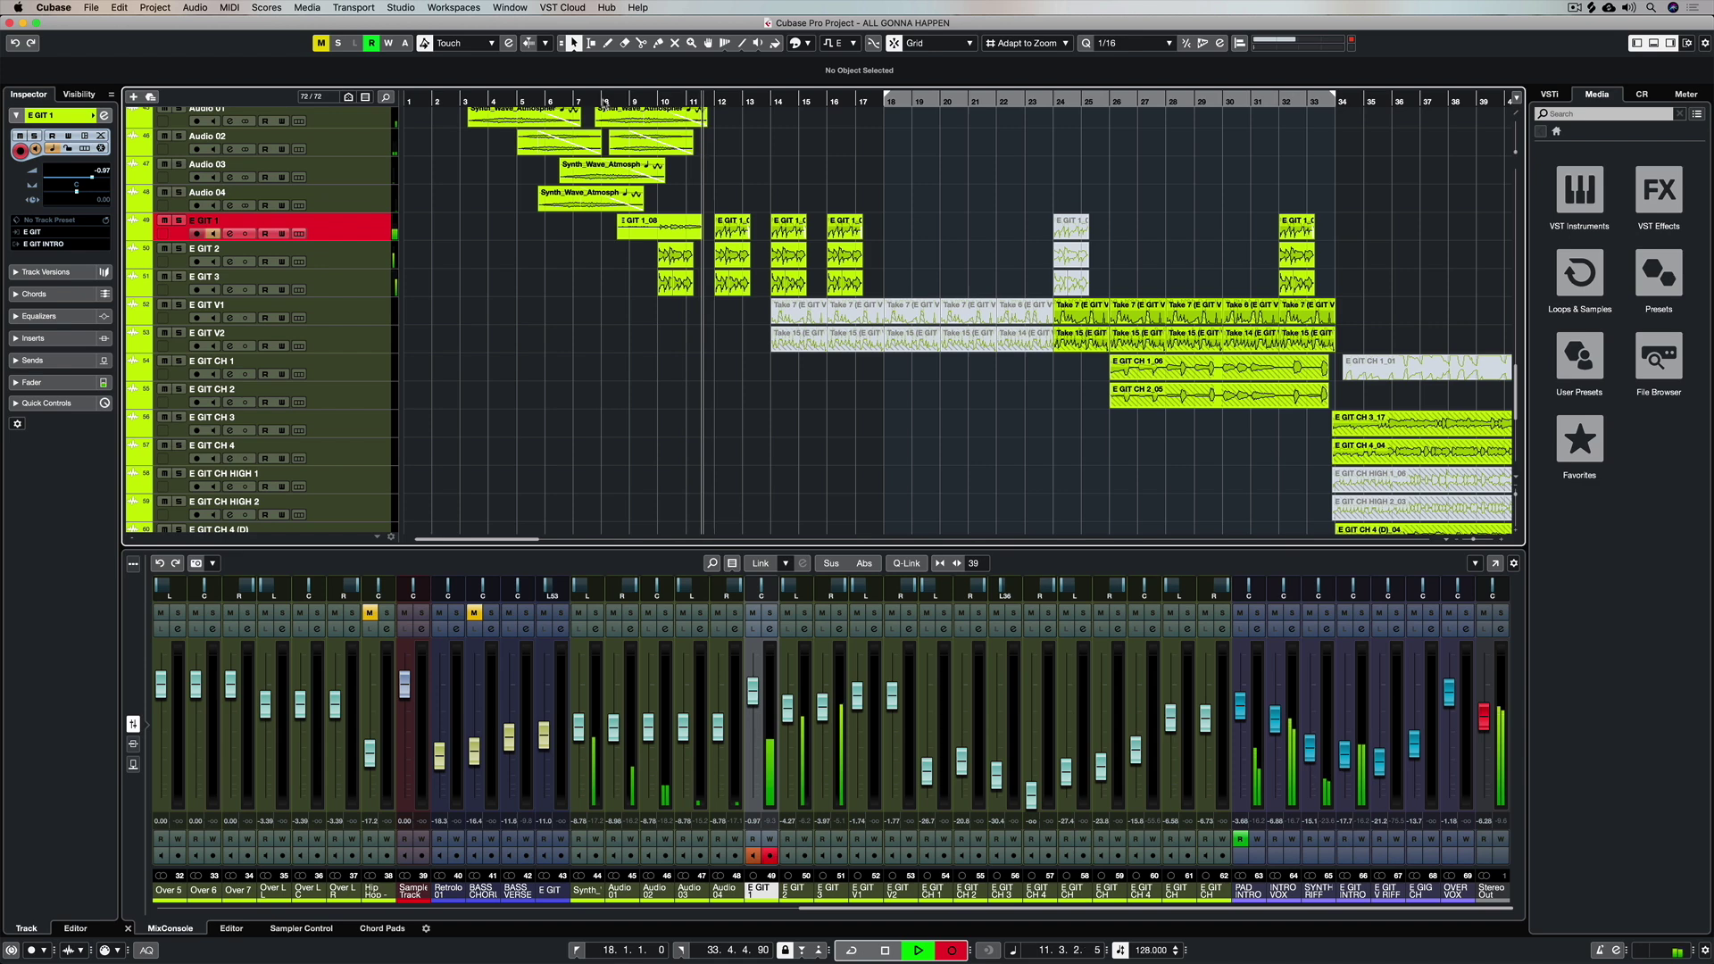
{"action": "key", "text": "space"}
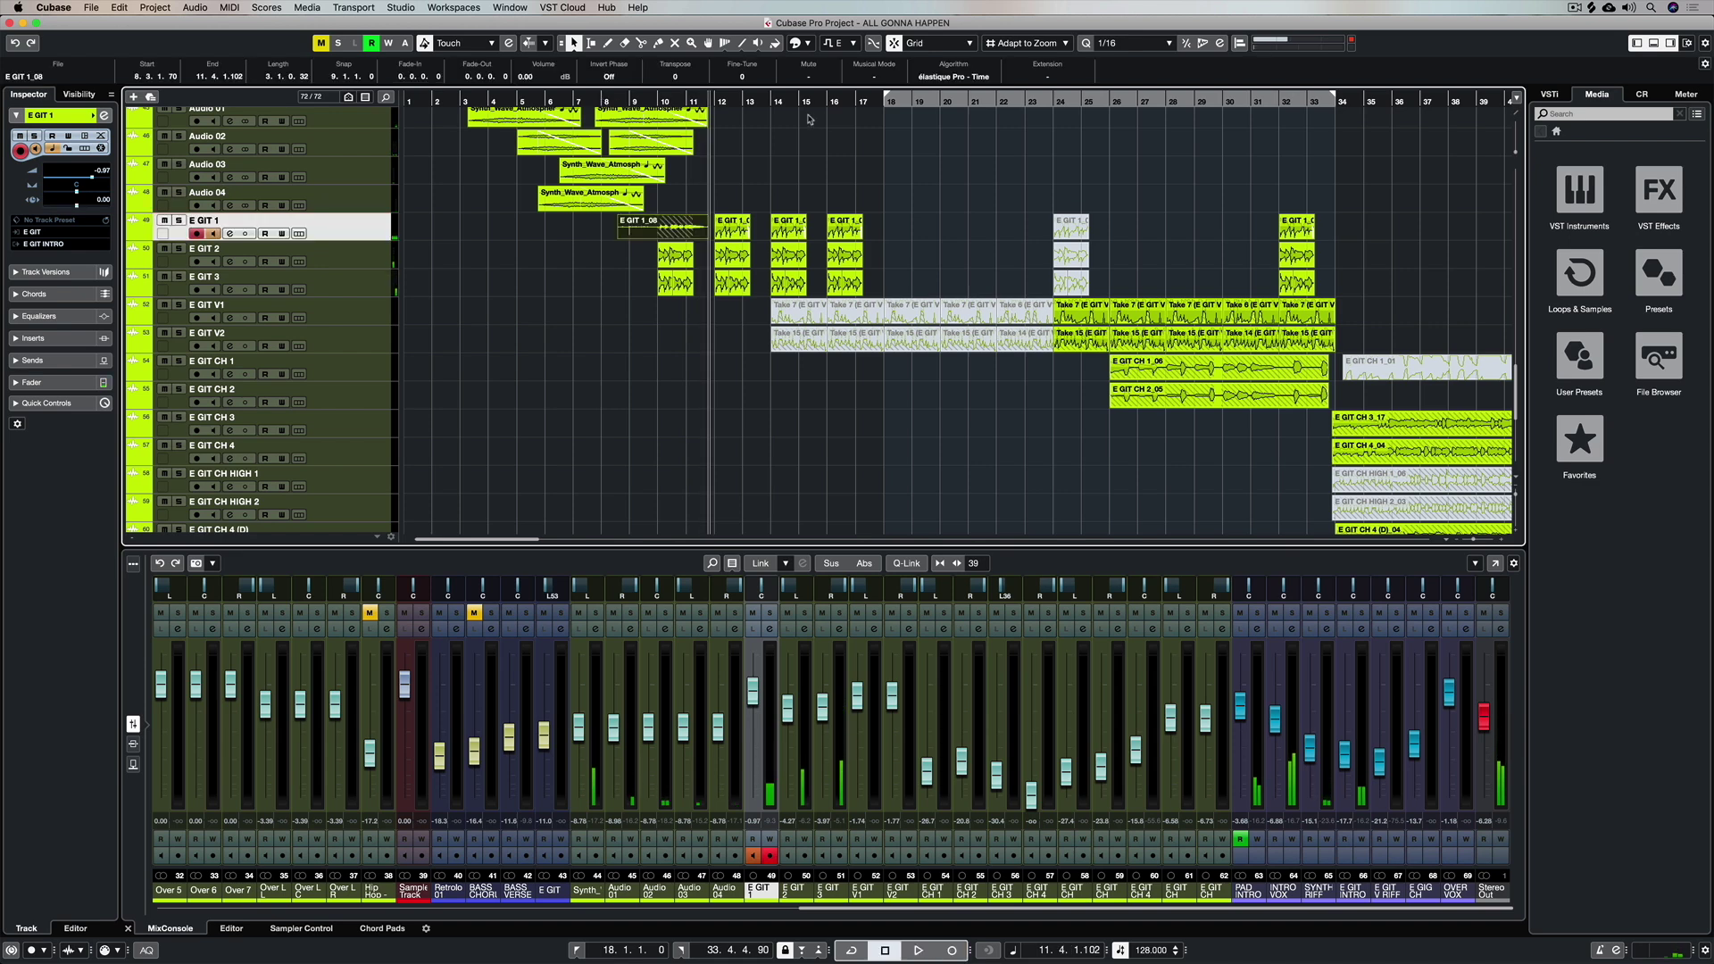
{"action": "left_click_drag", "start_coordinate": [619, 235], "coordinate": [651, 236]}
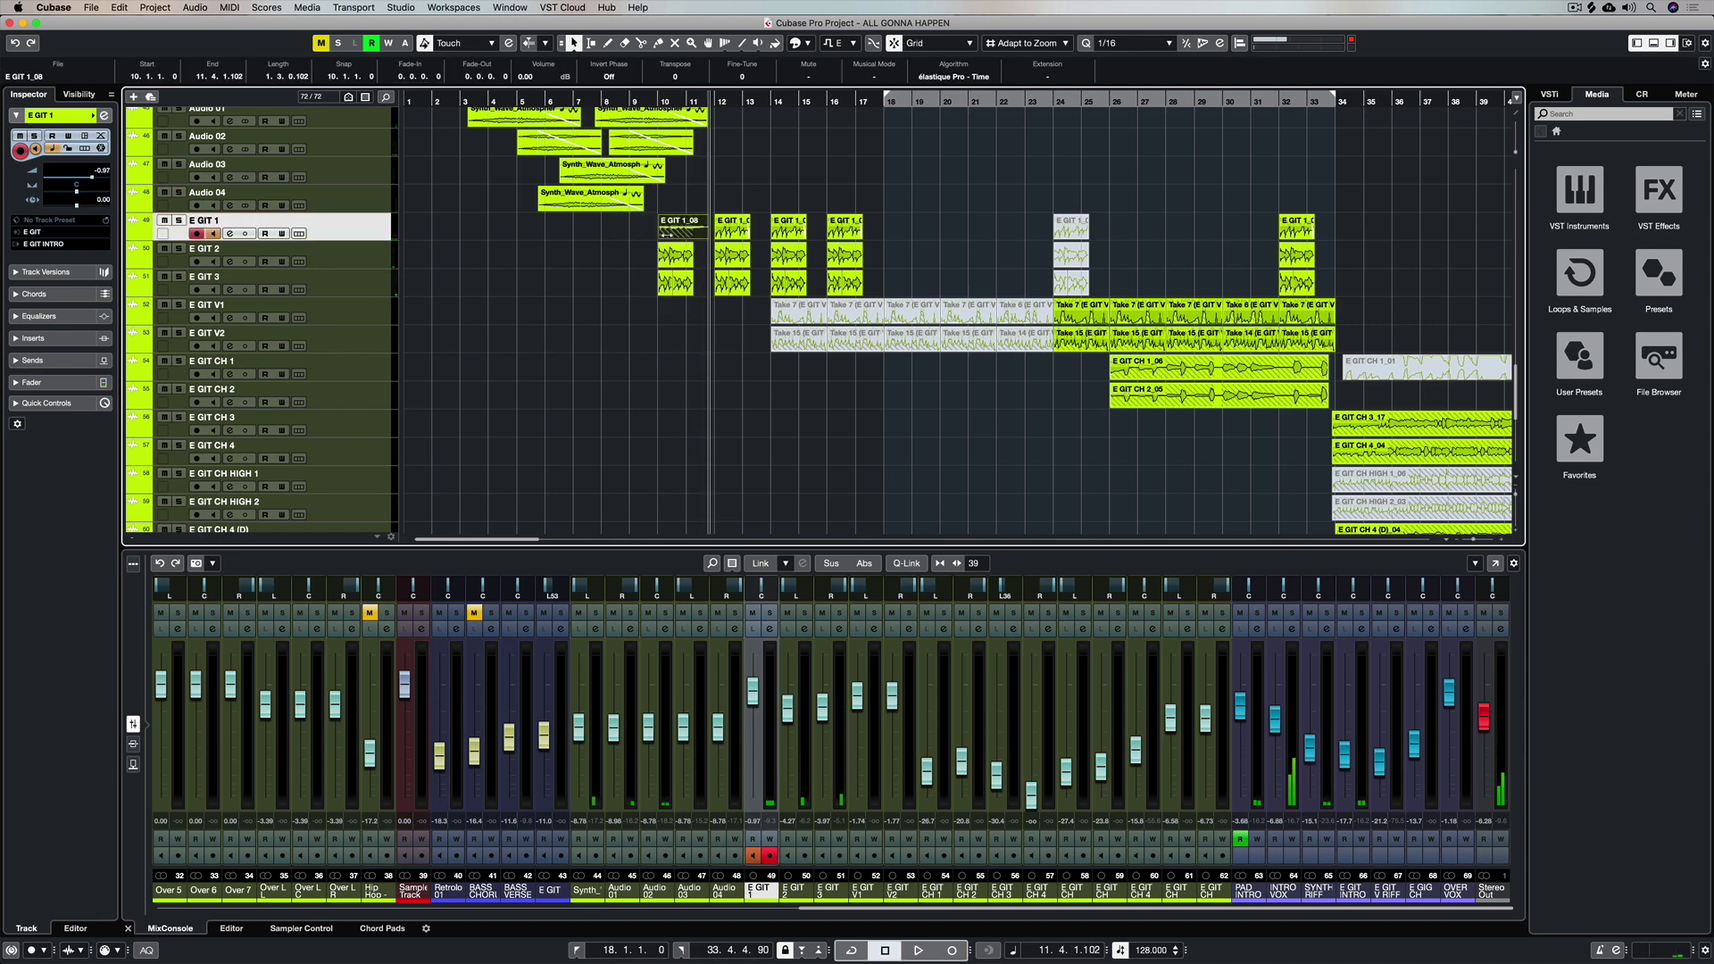
Set Auto Monitoring on the VST preferences page to Manual instead of Tapemachine Style.
{"action": "left_click", "coordinate": [54, 7]}
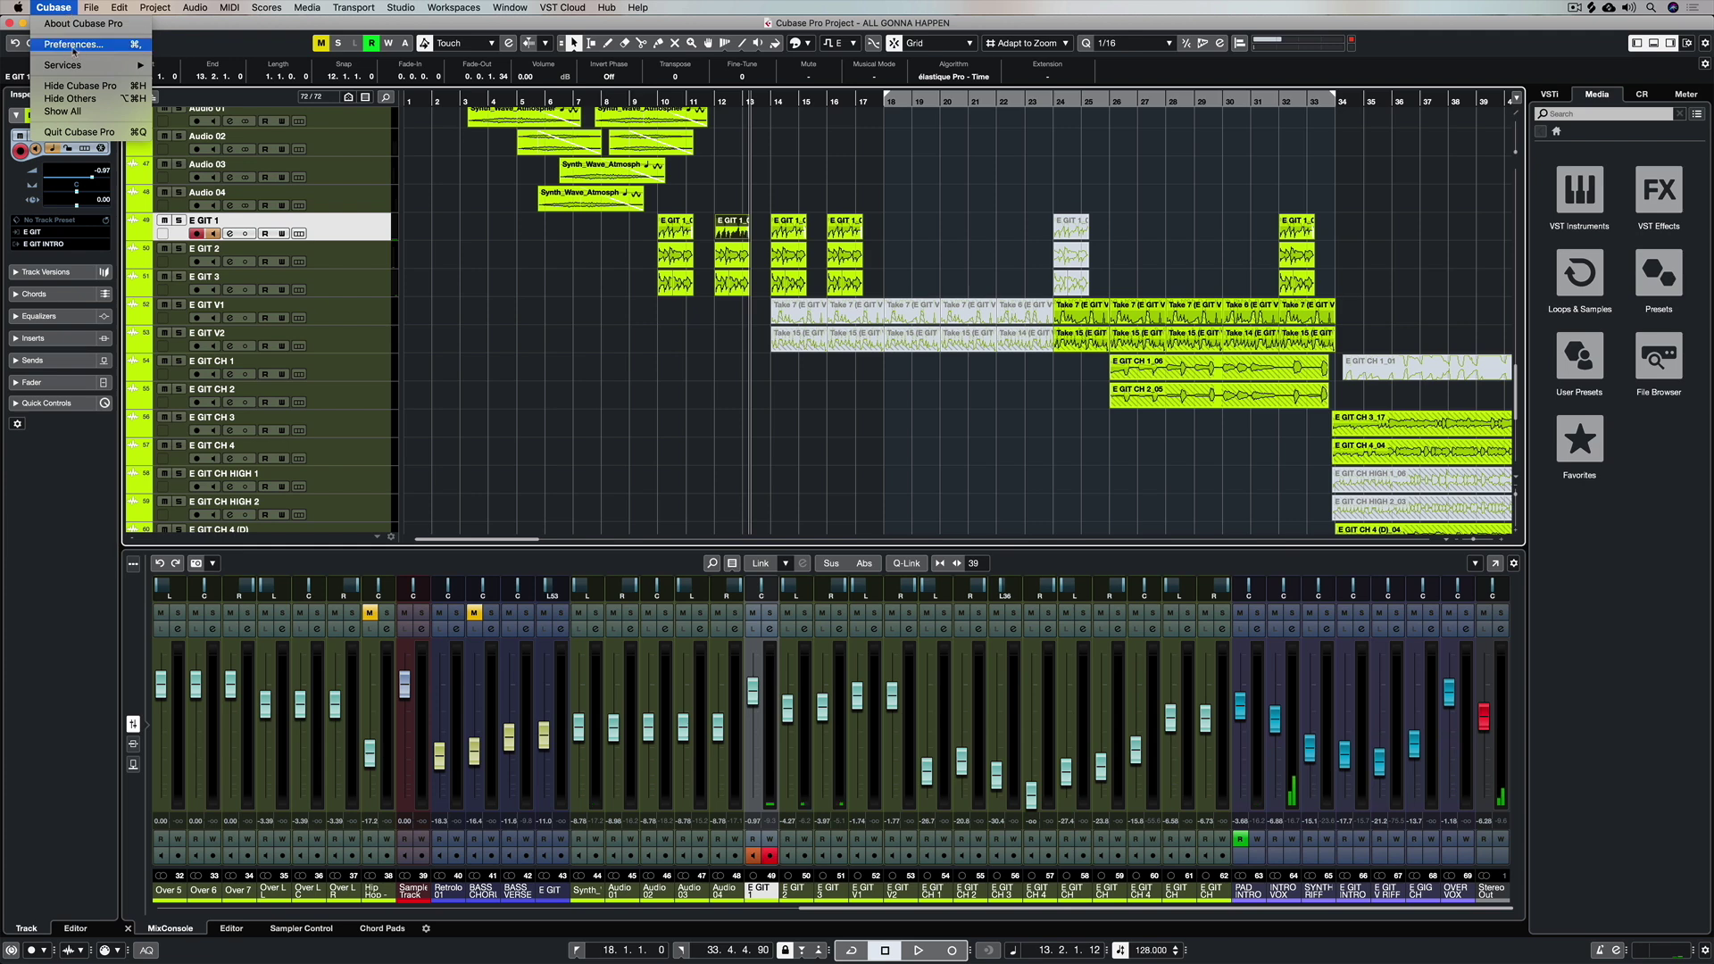
{"action": "left_click", "coordinate": [76, 46]}
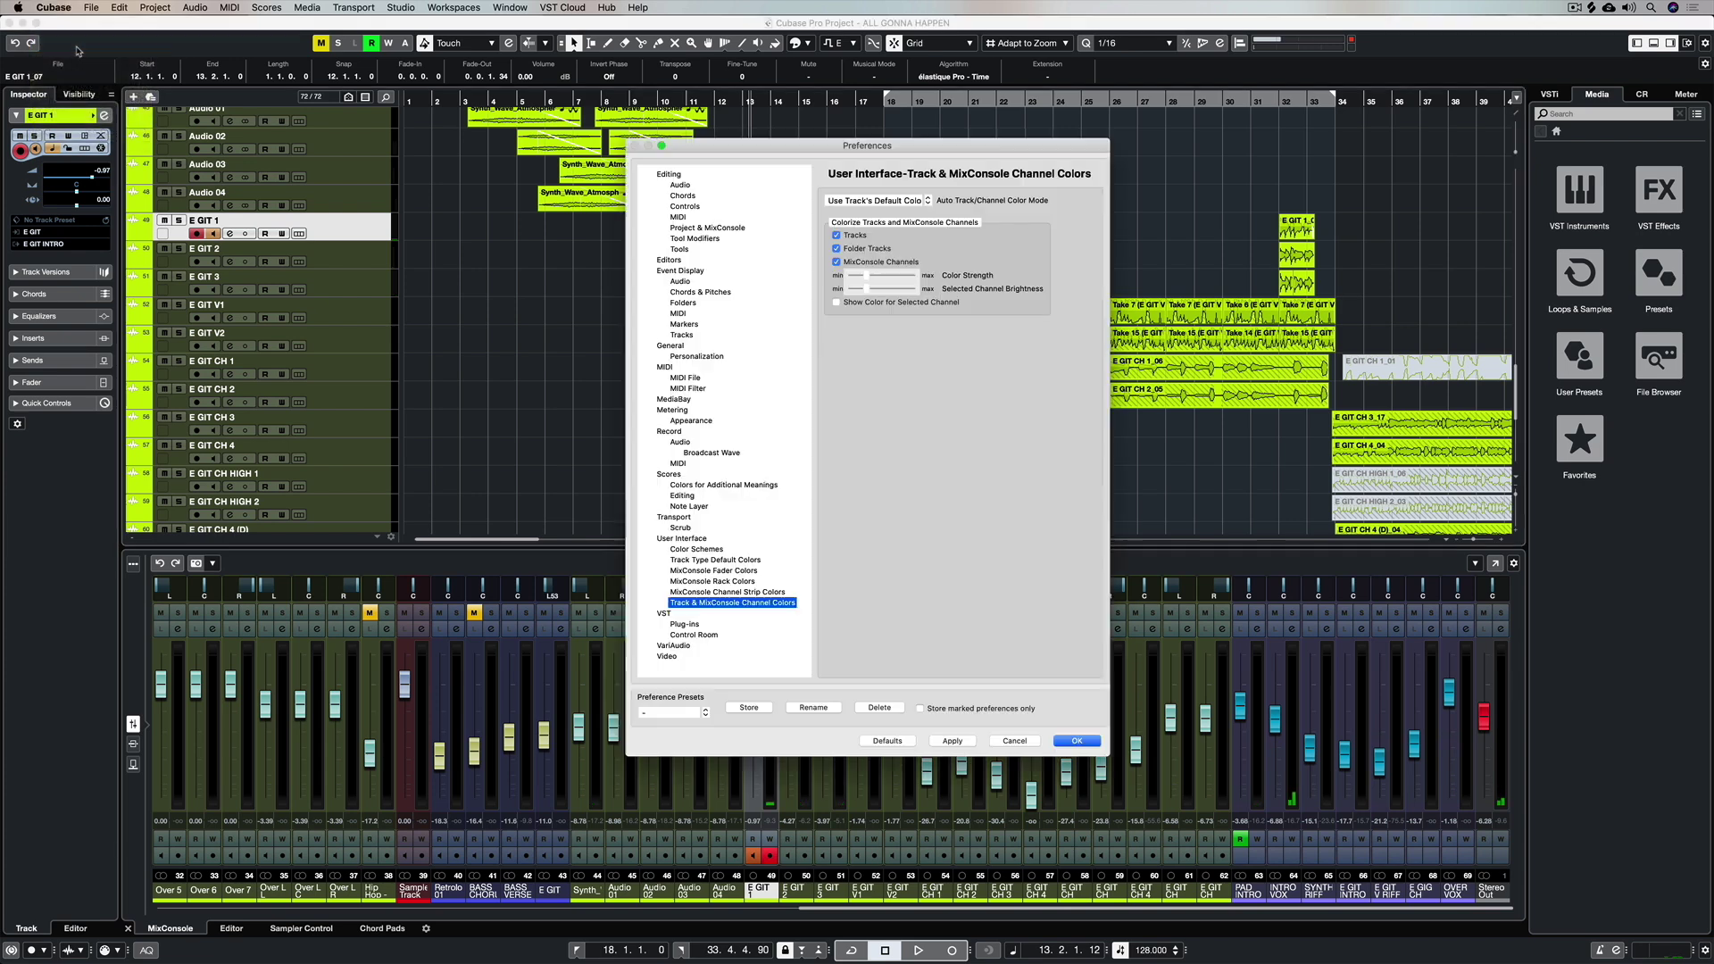
{"action": "left_click", "coordinate": [664, 614]}
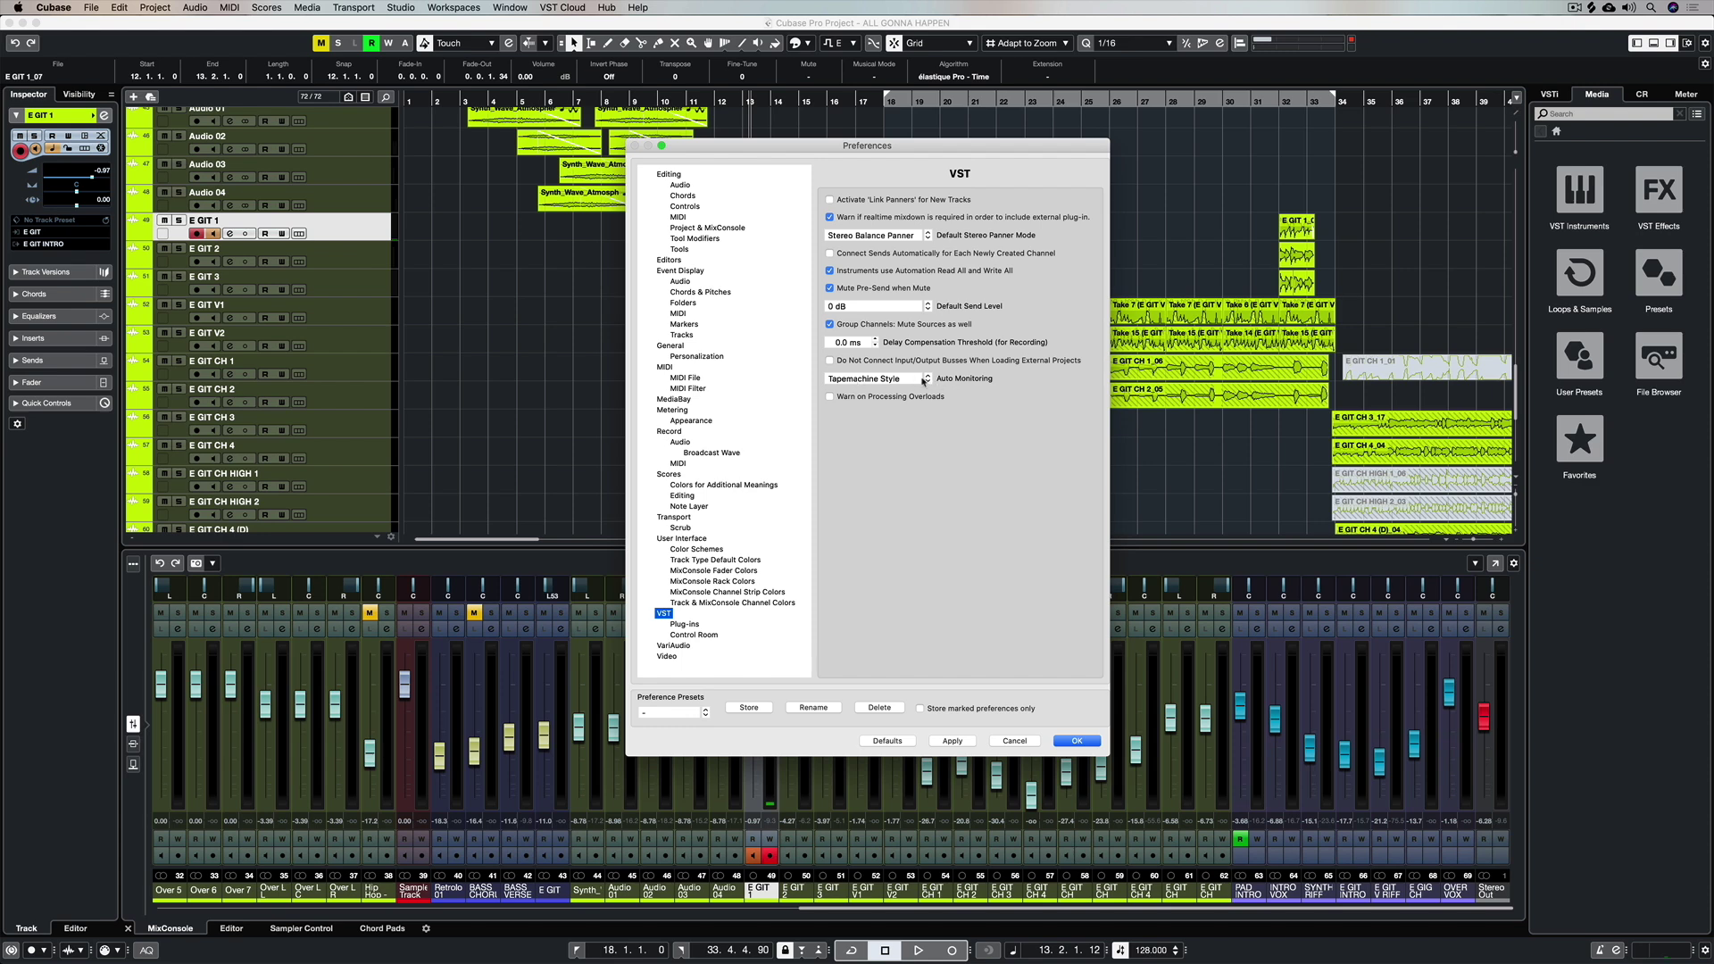
{"action": "left_click", "coordinate": [886, 380]}
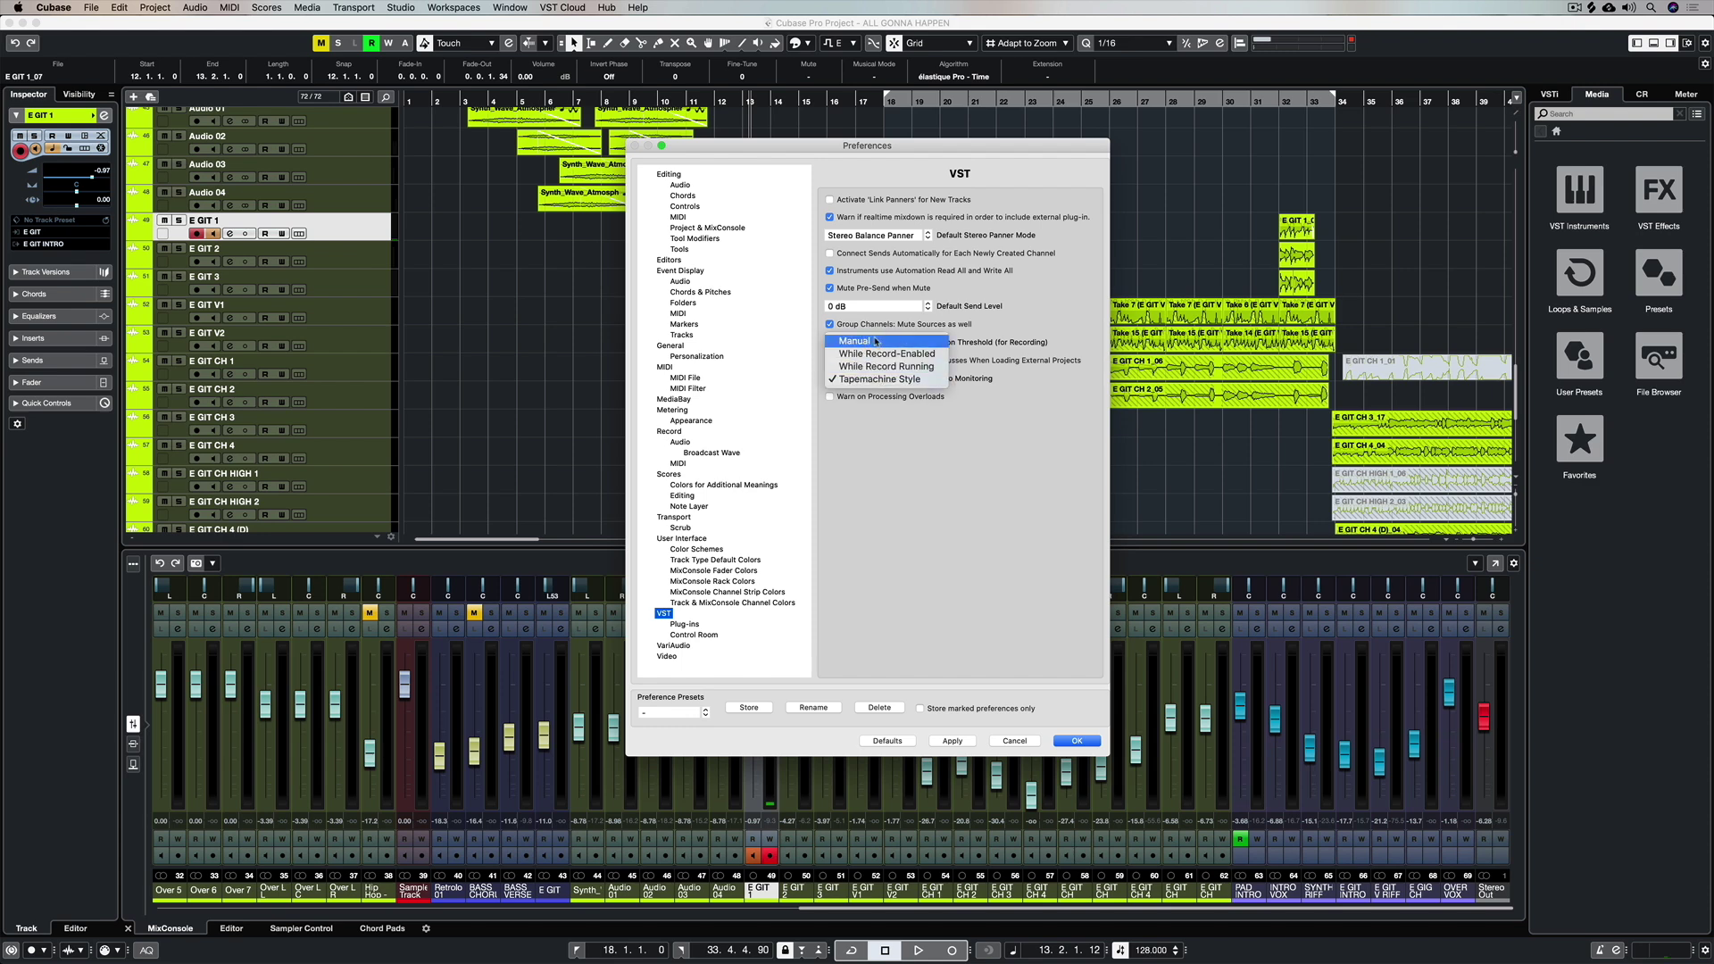
{"action": "left_click", "coordinate": [875, 341]}
Close Preferences, then move record arming and input monitoring from E GIT 1 to E GIT 2.
{"action": "key", "text": "Return"}
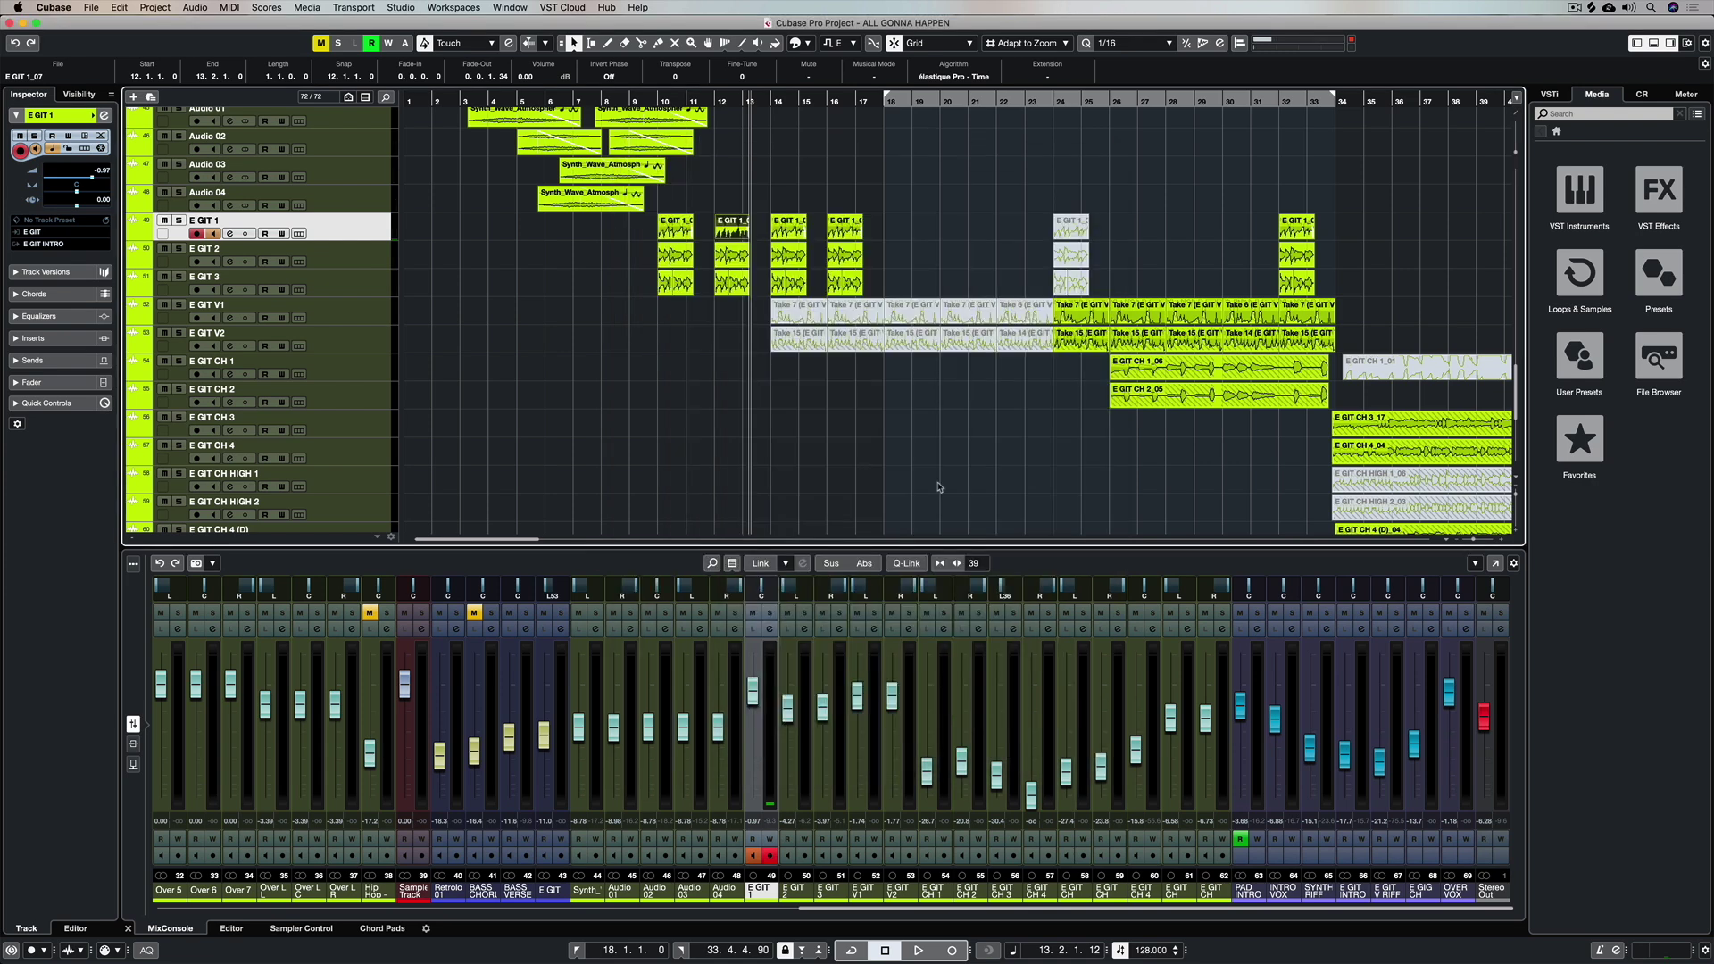
{"action": "key", "text": "Down"}
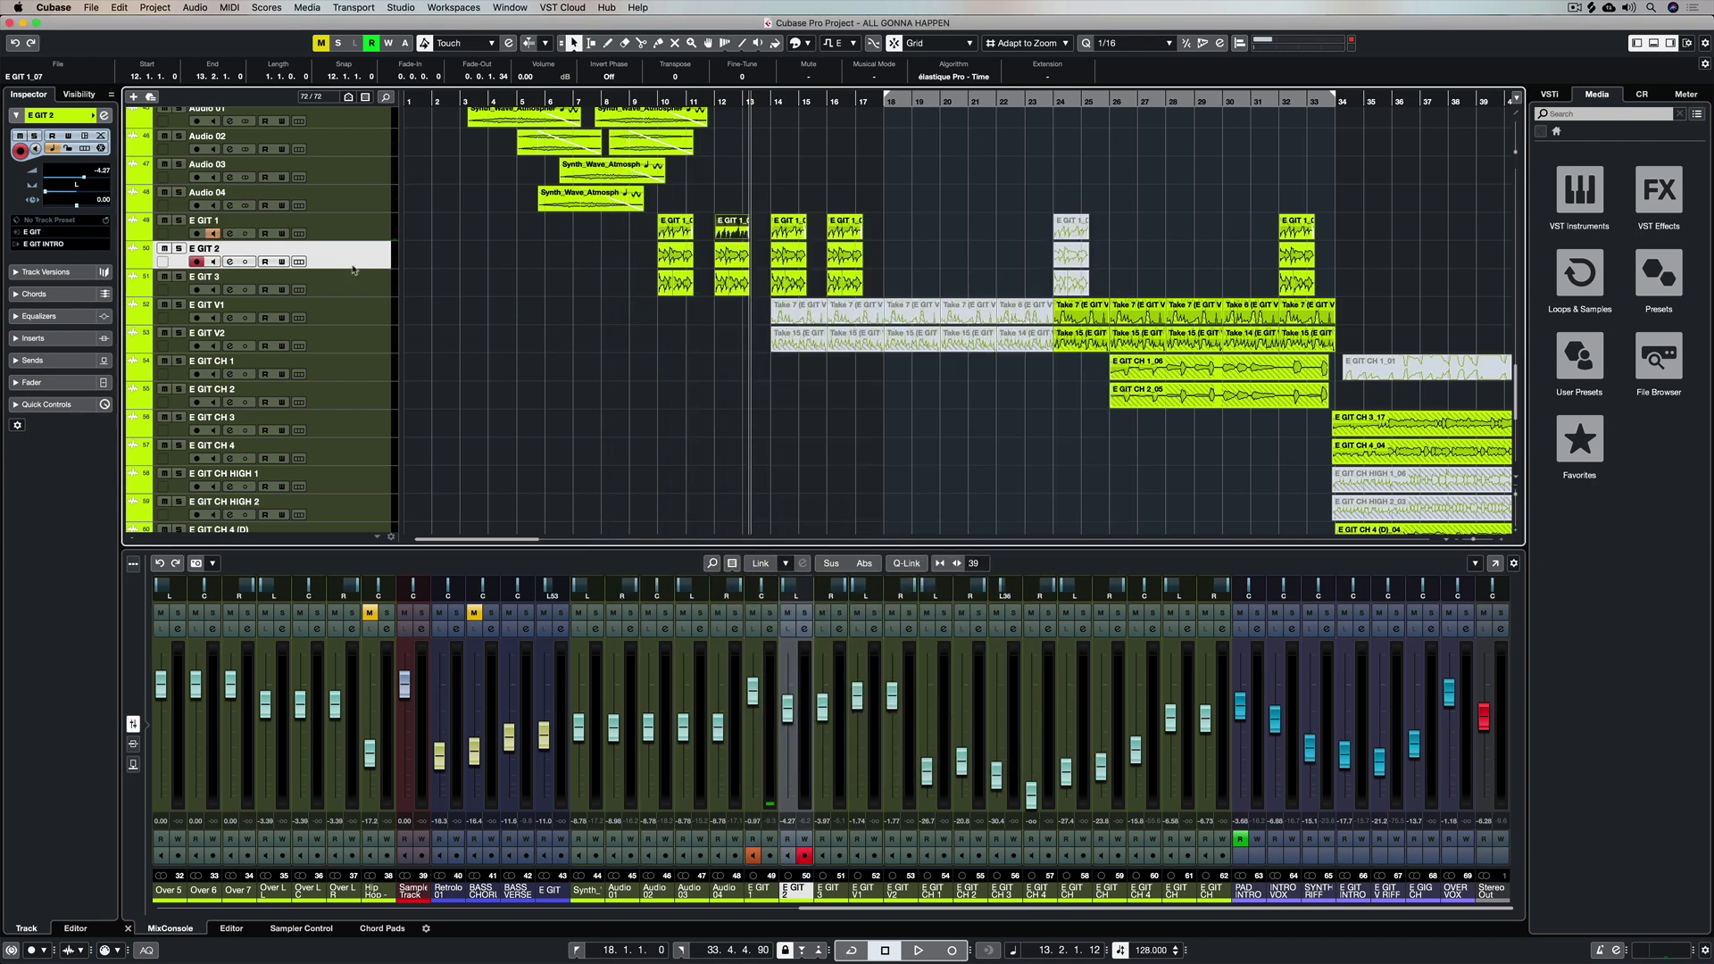
{"action": "left_click", "coordinate": [212, 234]}
{"action": "left_click", "coordinate": [215, 262]}
Arm E GIT 3 and move input monitoring over to it from E GIT 2.
{"action": "left_click", "coordinate": [340, 295]}
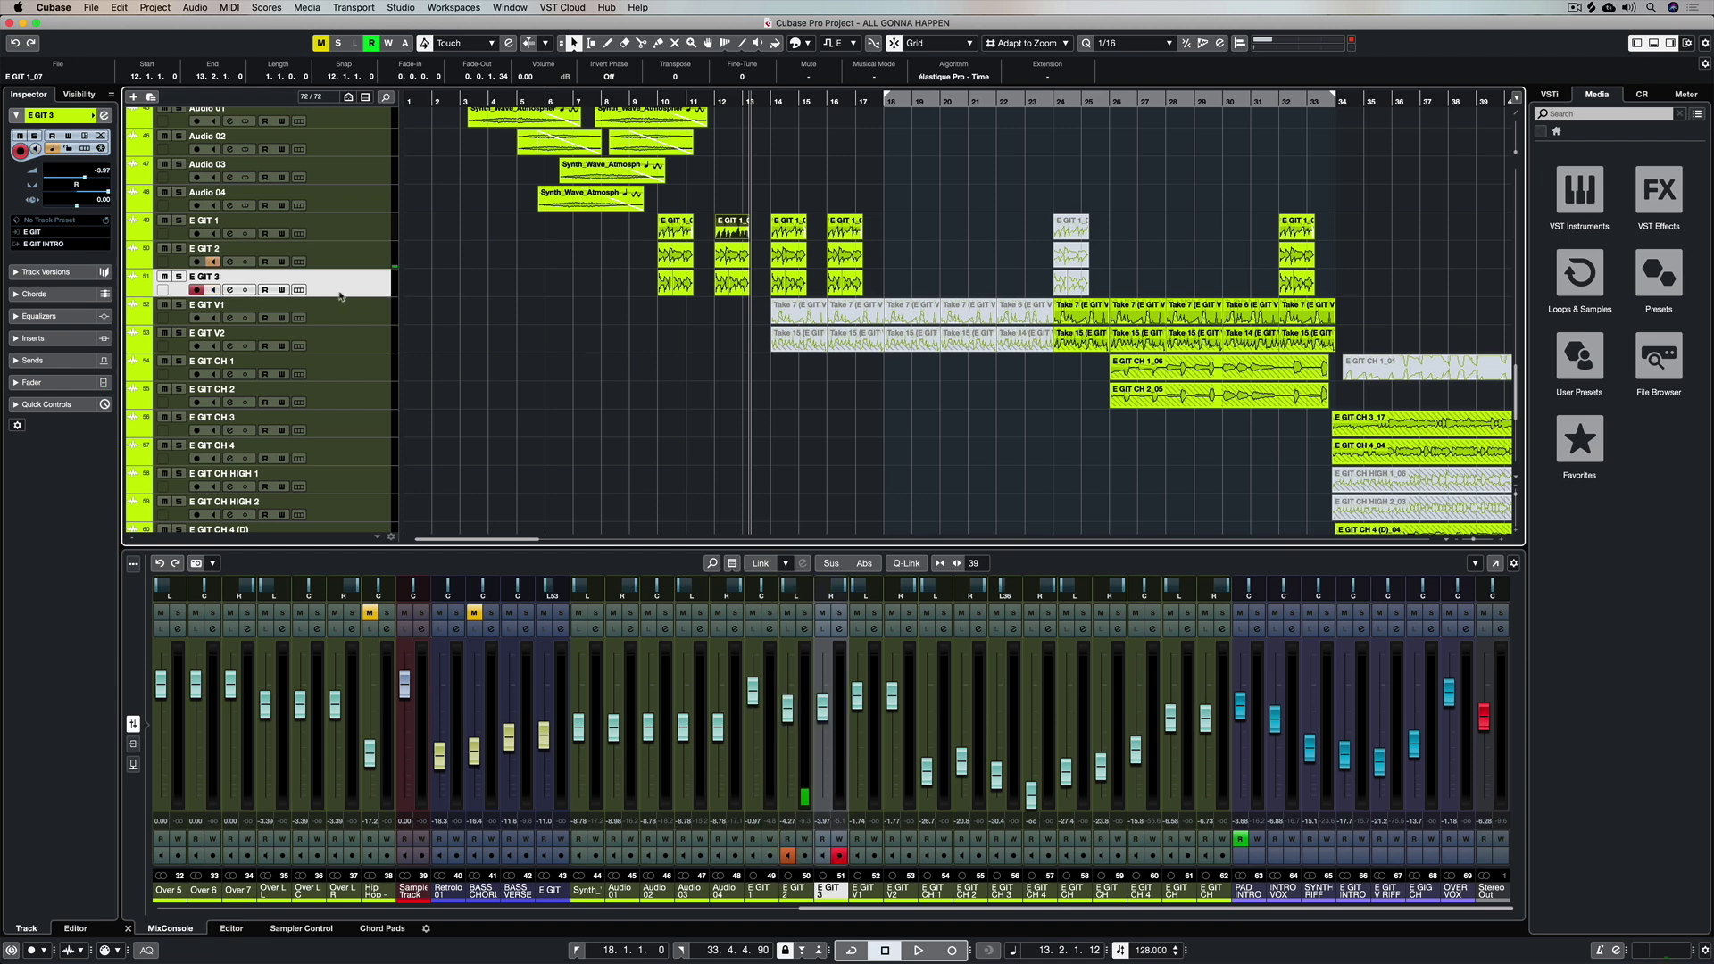
{"action": "left_click", "coordinate": [213, 263]}
{"action": "left_click", "coordinate": [214, 290]}
Disarm E GIT 3 and set Auto Monitoring to While Record-Enabled in the VST preferences.
{"action": "left_click", "coordinate": [199, 290]}
{"action": "key", "text": "super+comma"}
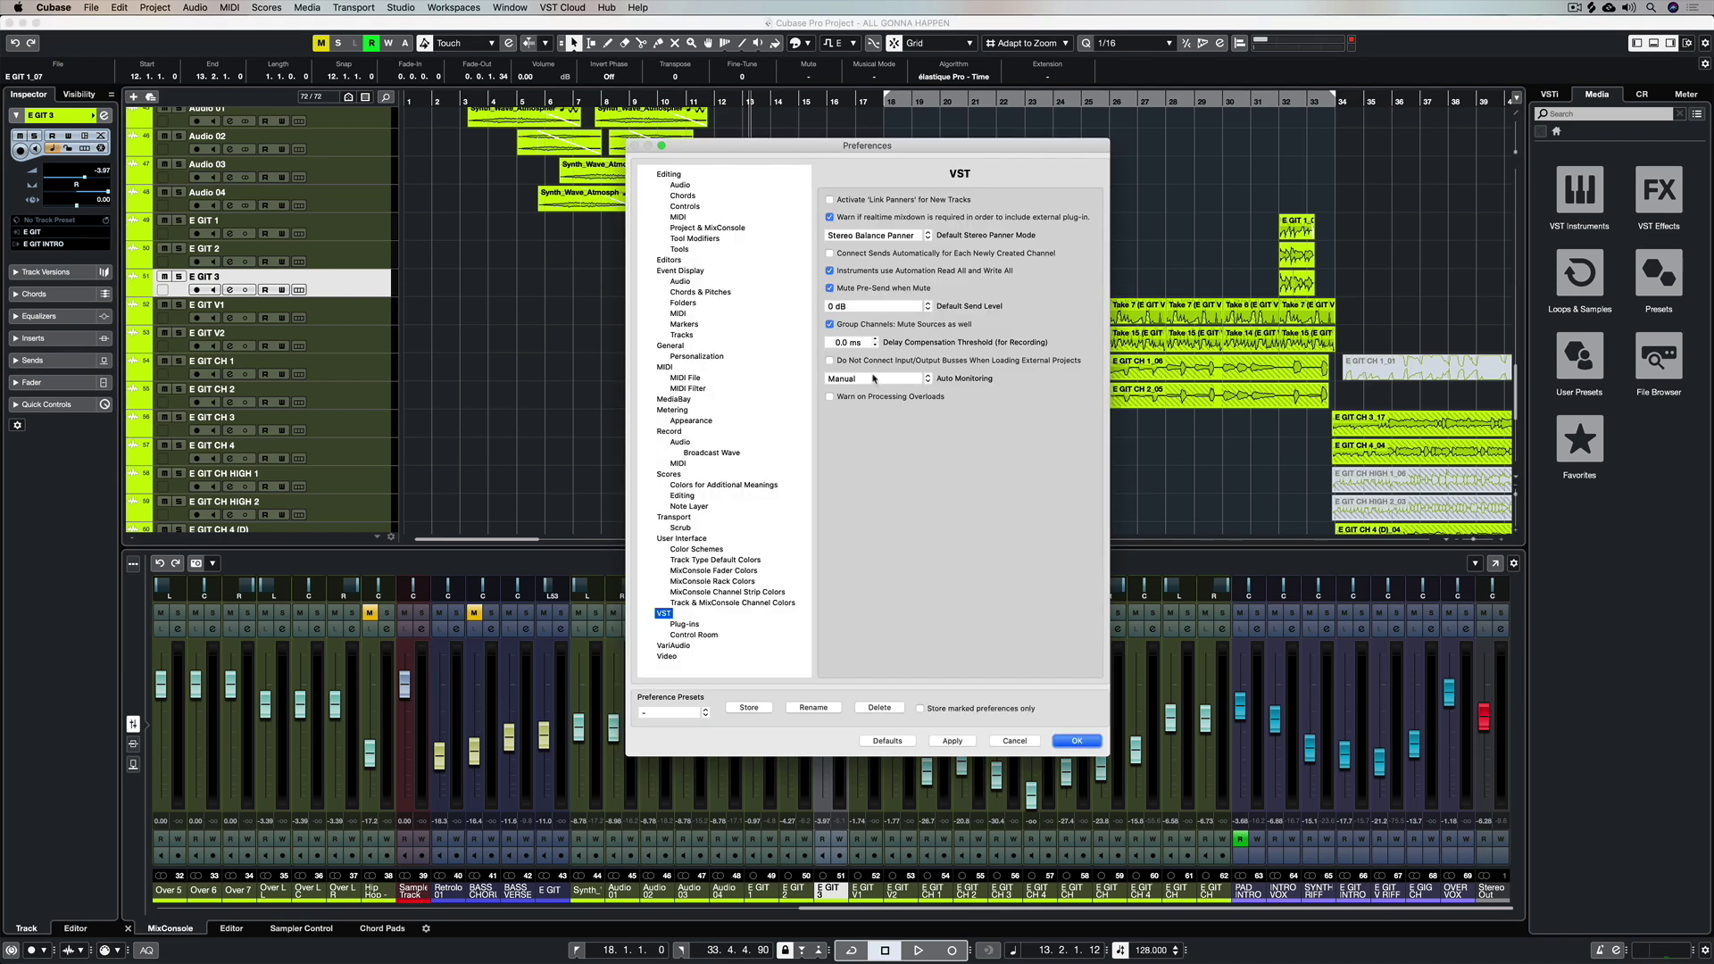
{"action": "left_click", "coordinate": [874, 379]}
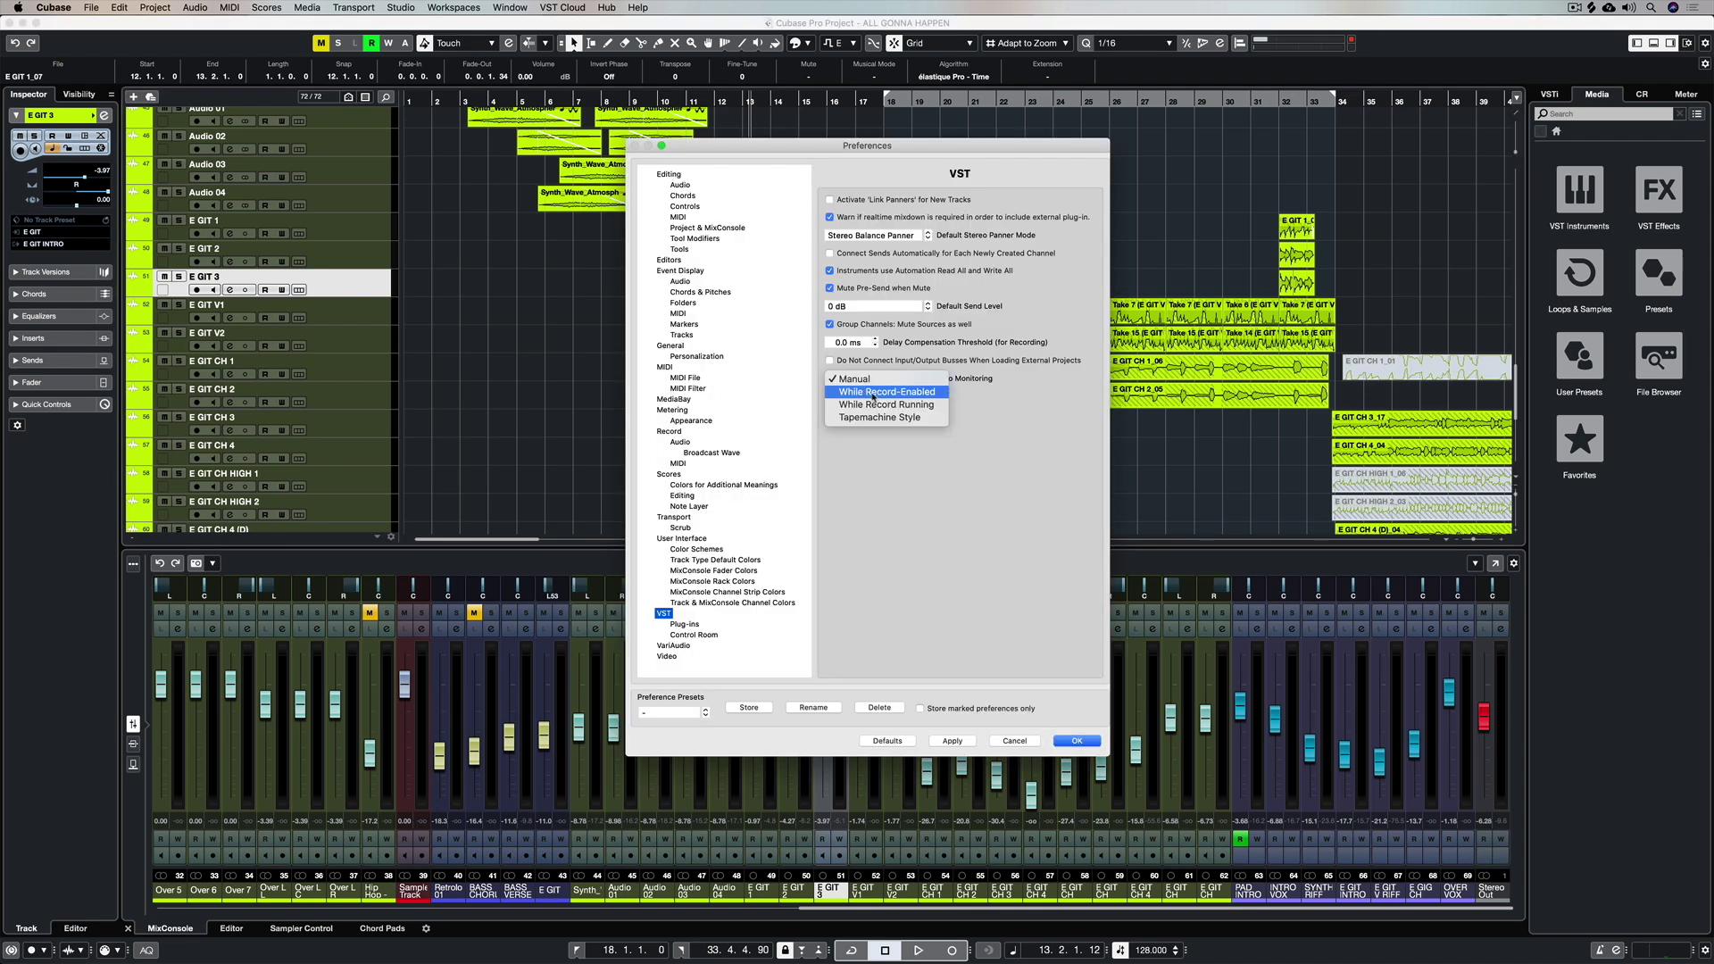
{"action": "left_click", "coordinate": [871, 393]}
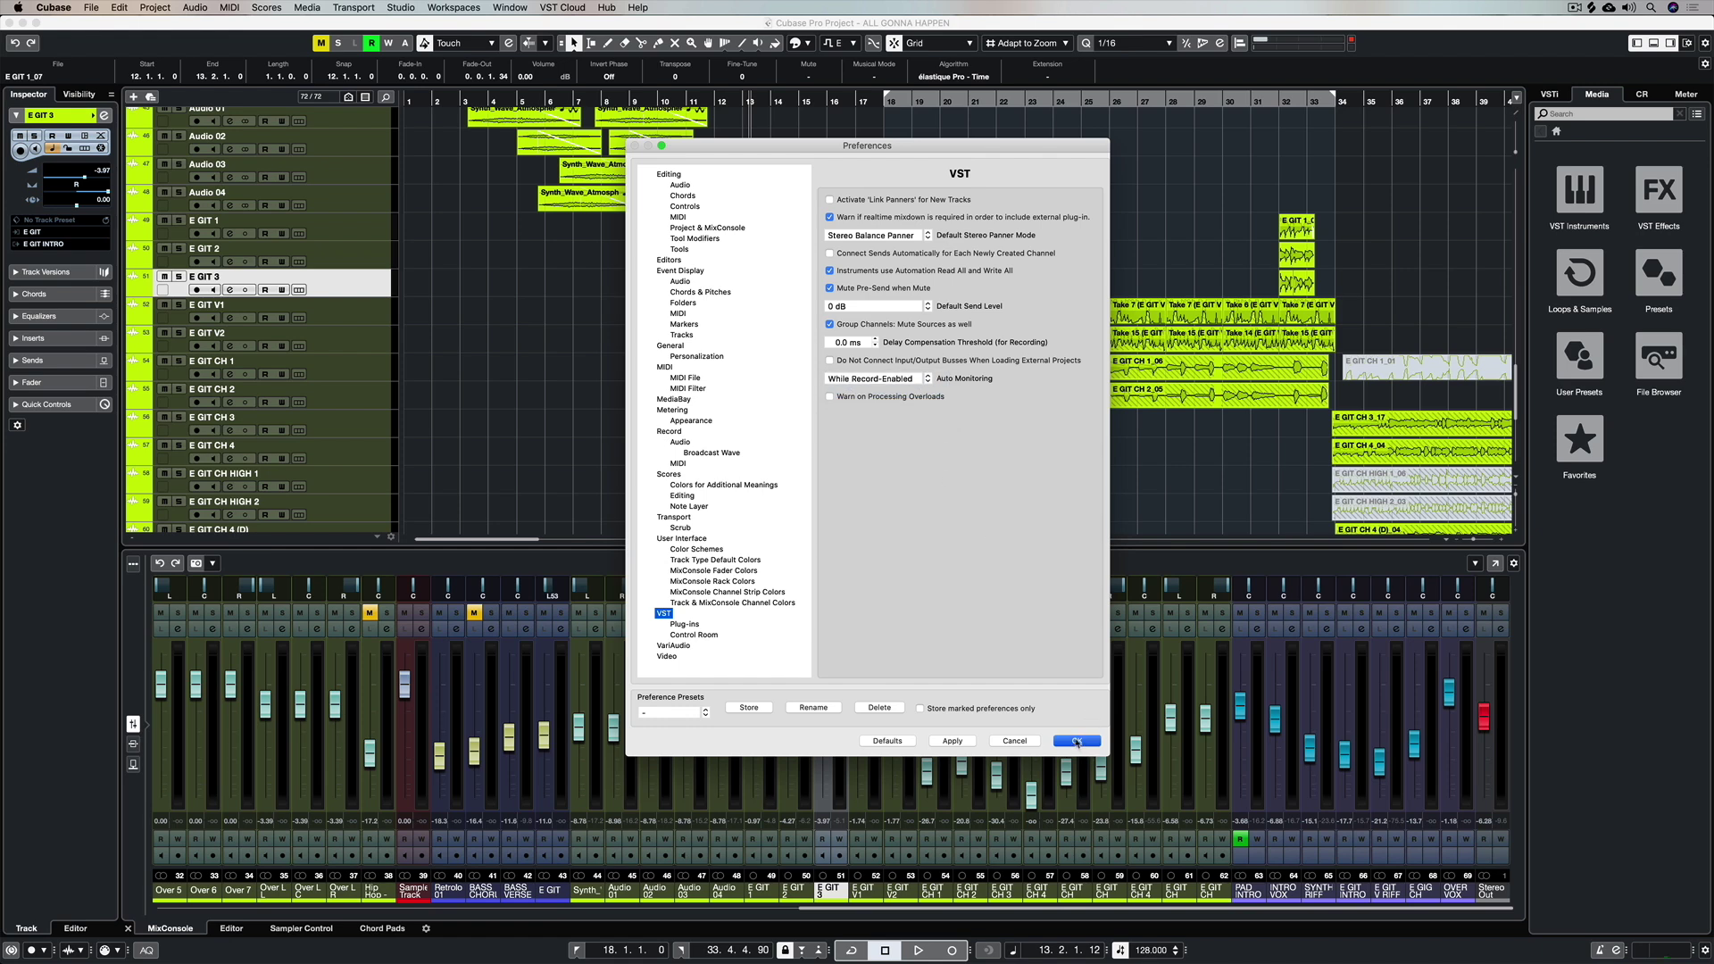
{"action": "left_click", "coordinate": [1076, 741]}
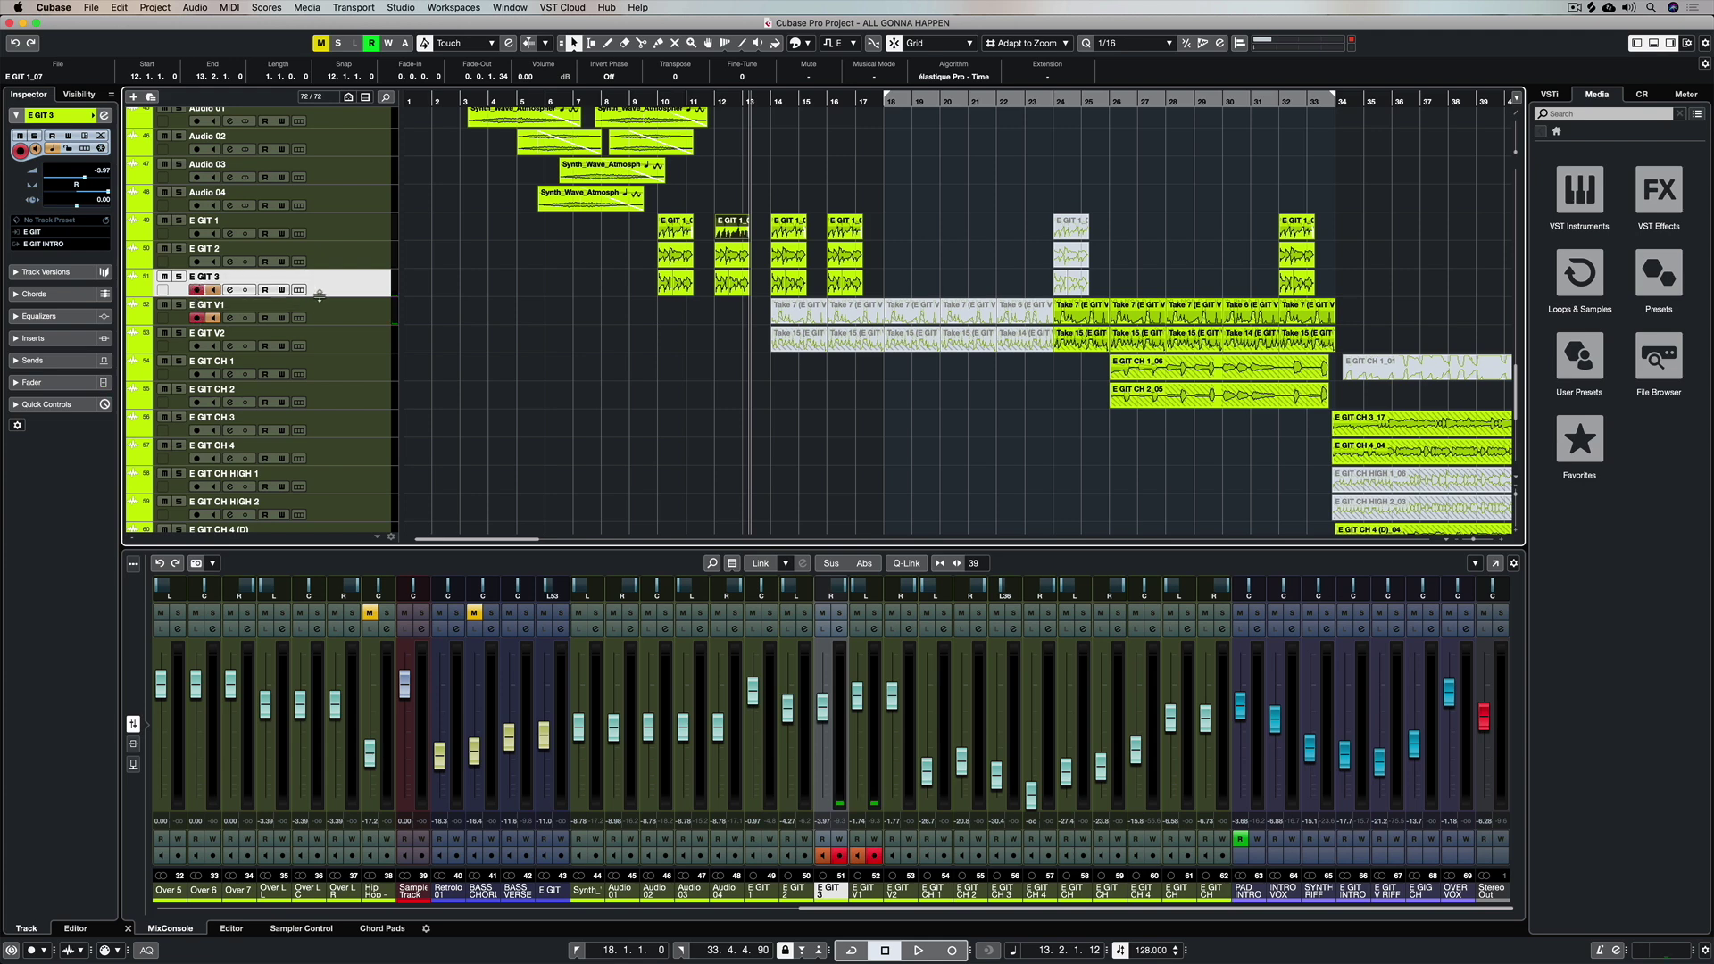
Cycle through the E GIT tracks, leave E GIT 2 armed, and place the cursor near bar 9.
{"action": "left_click", "coordinate": [352, 327]}
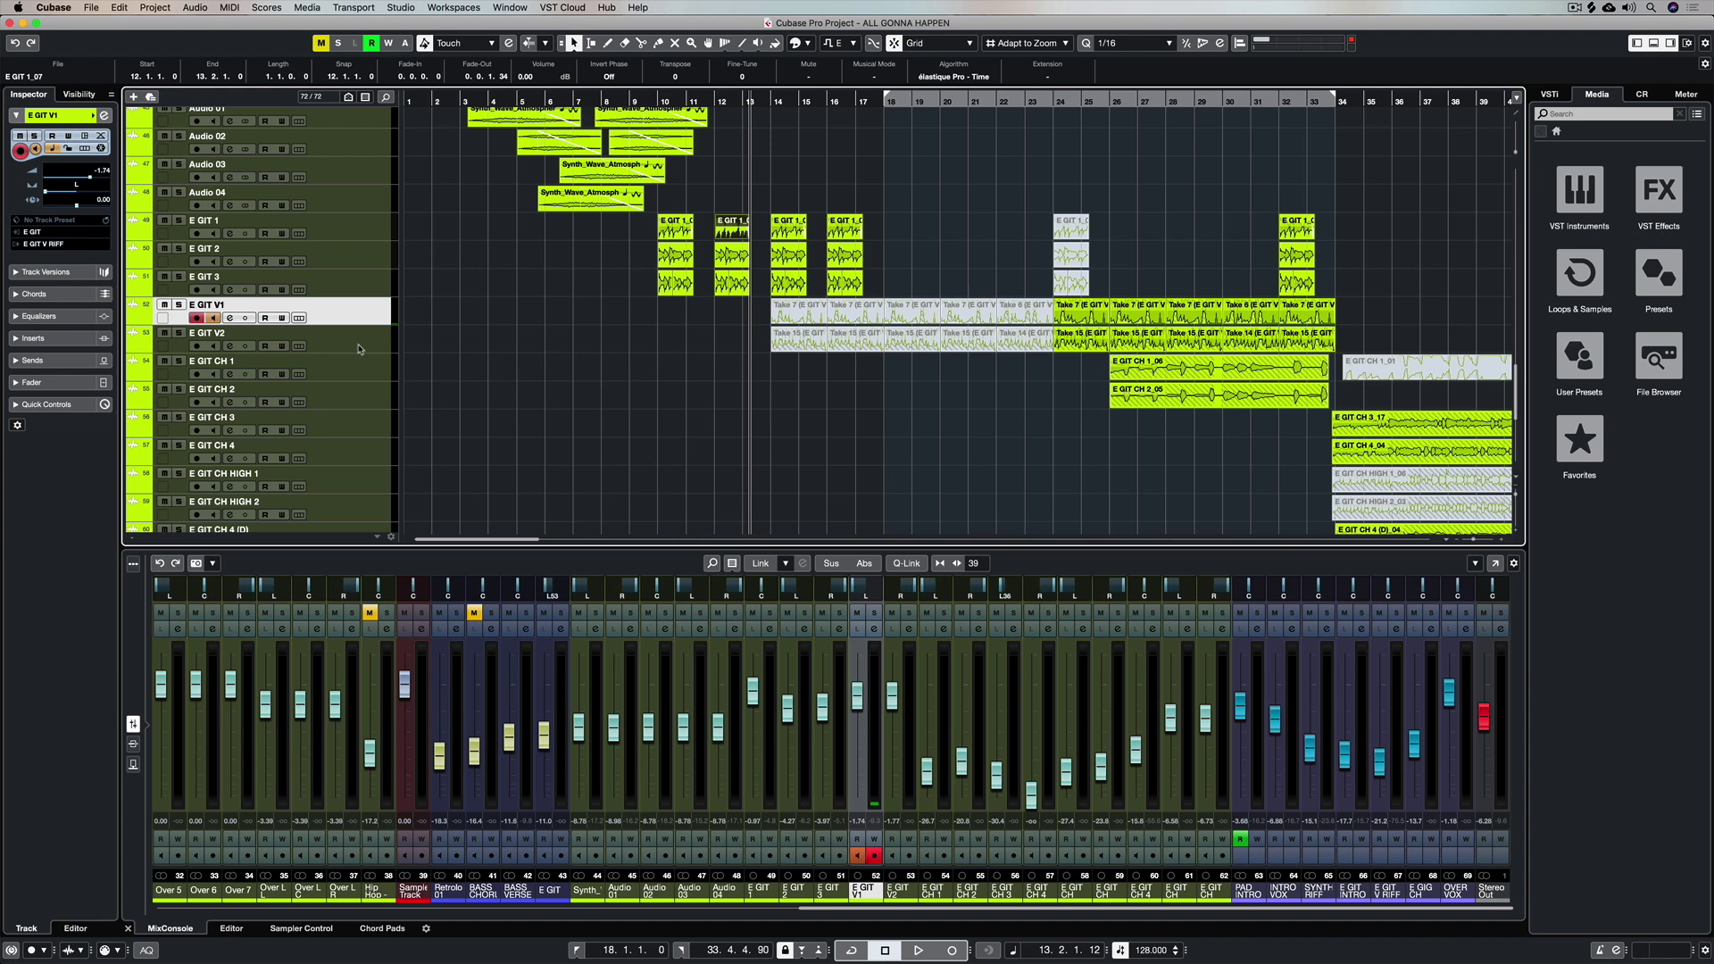
{"action": "left_click", "coordinate": [360, 349]}
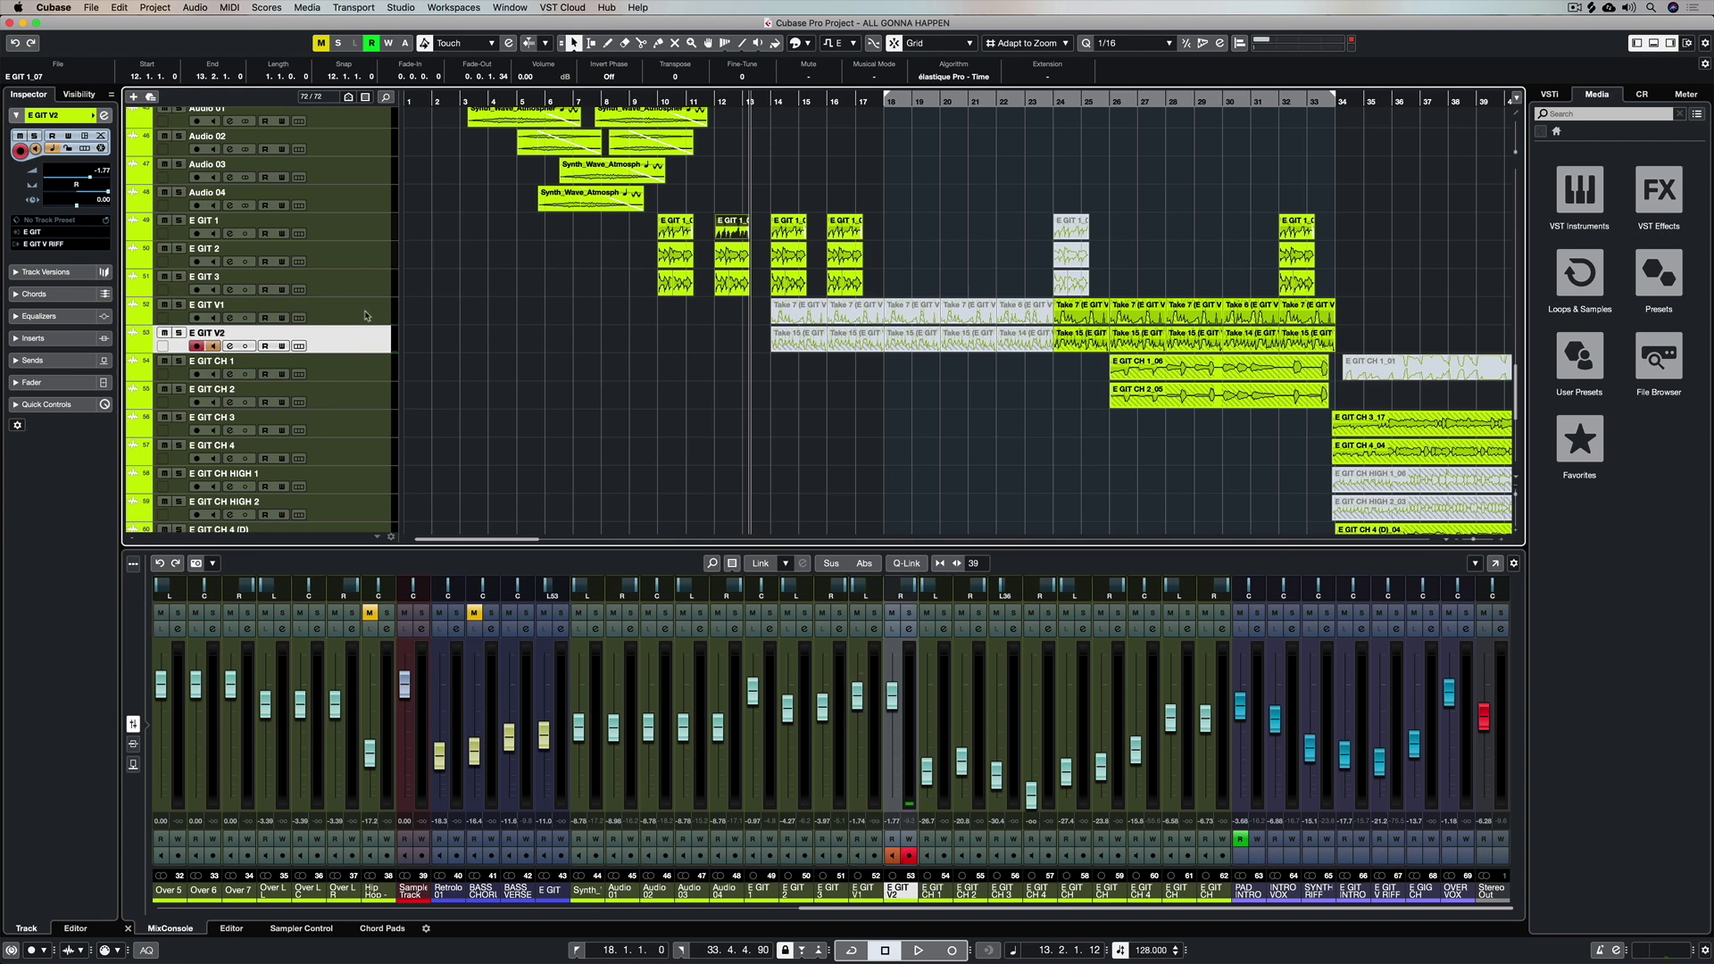
{"action": "left_click", "coordinate": [365, 315]}
{"action": "left_click", "coordinate": [368, 290]}
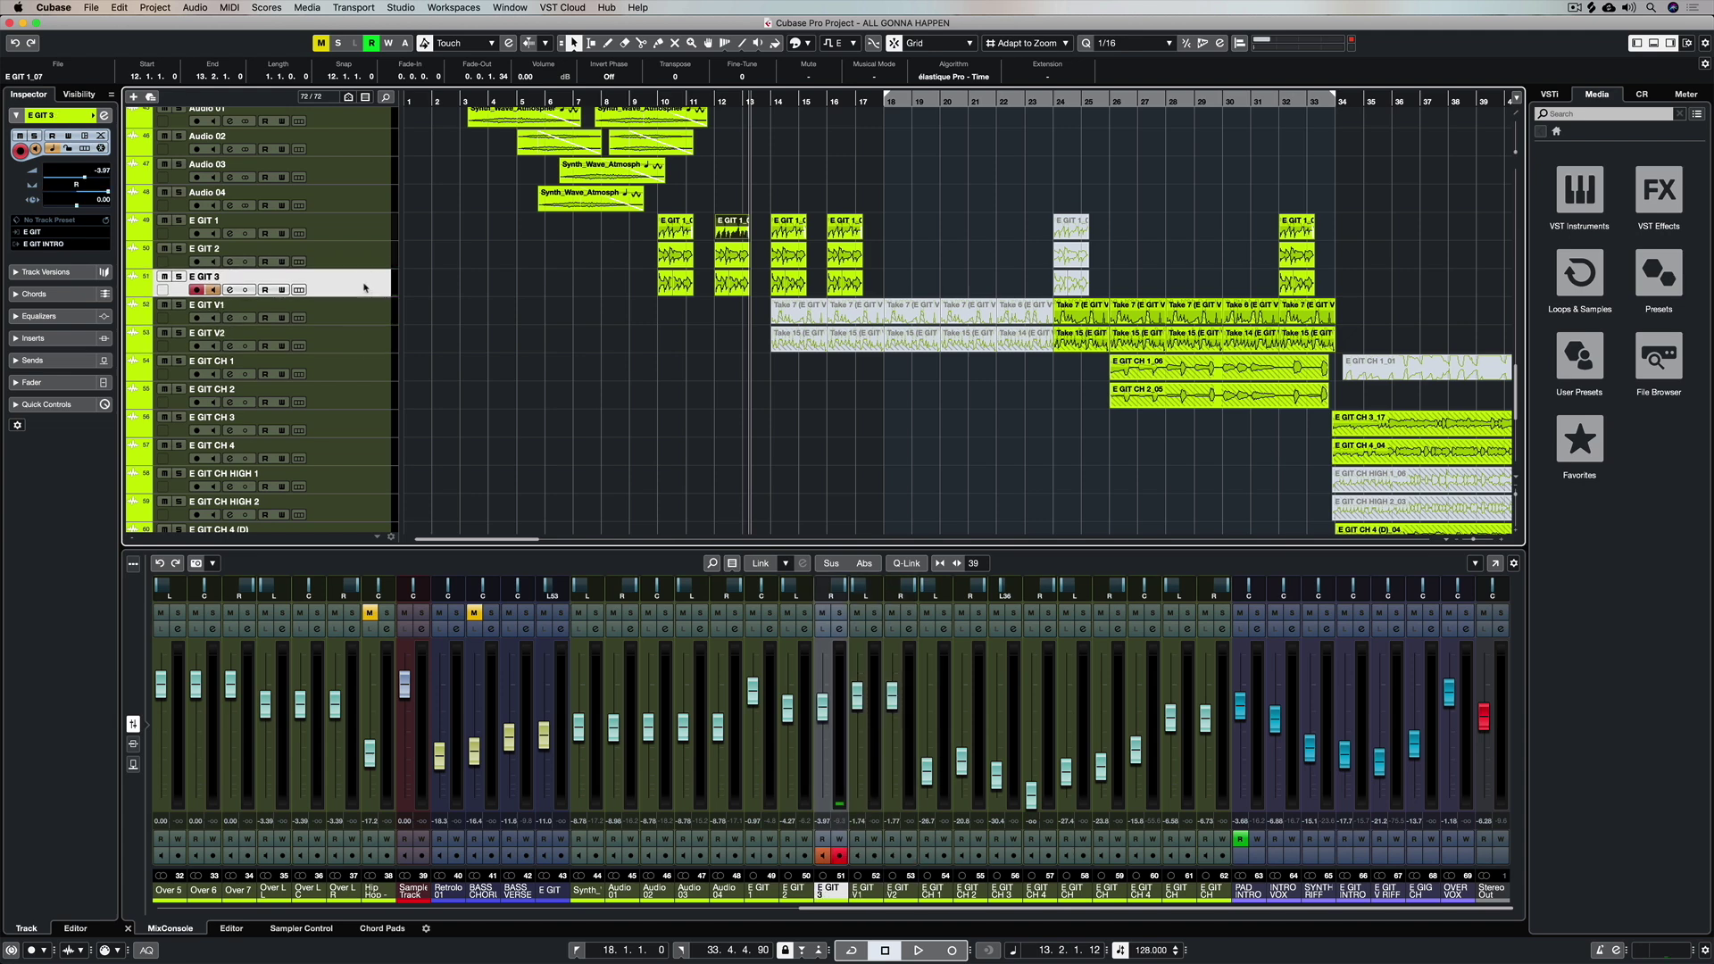
{"action": "left_click", "coordinate": [361, 254]}
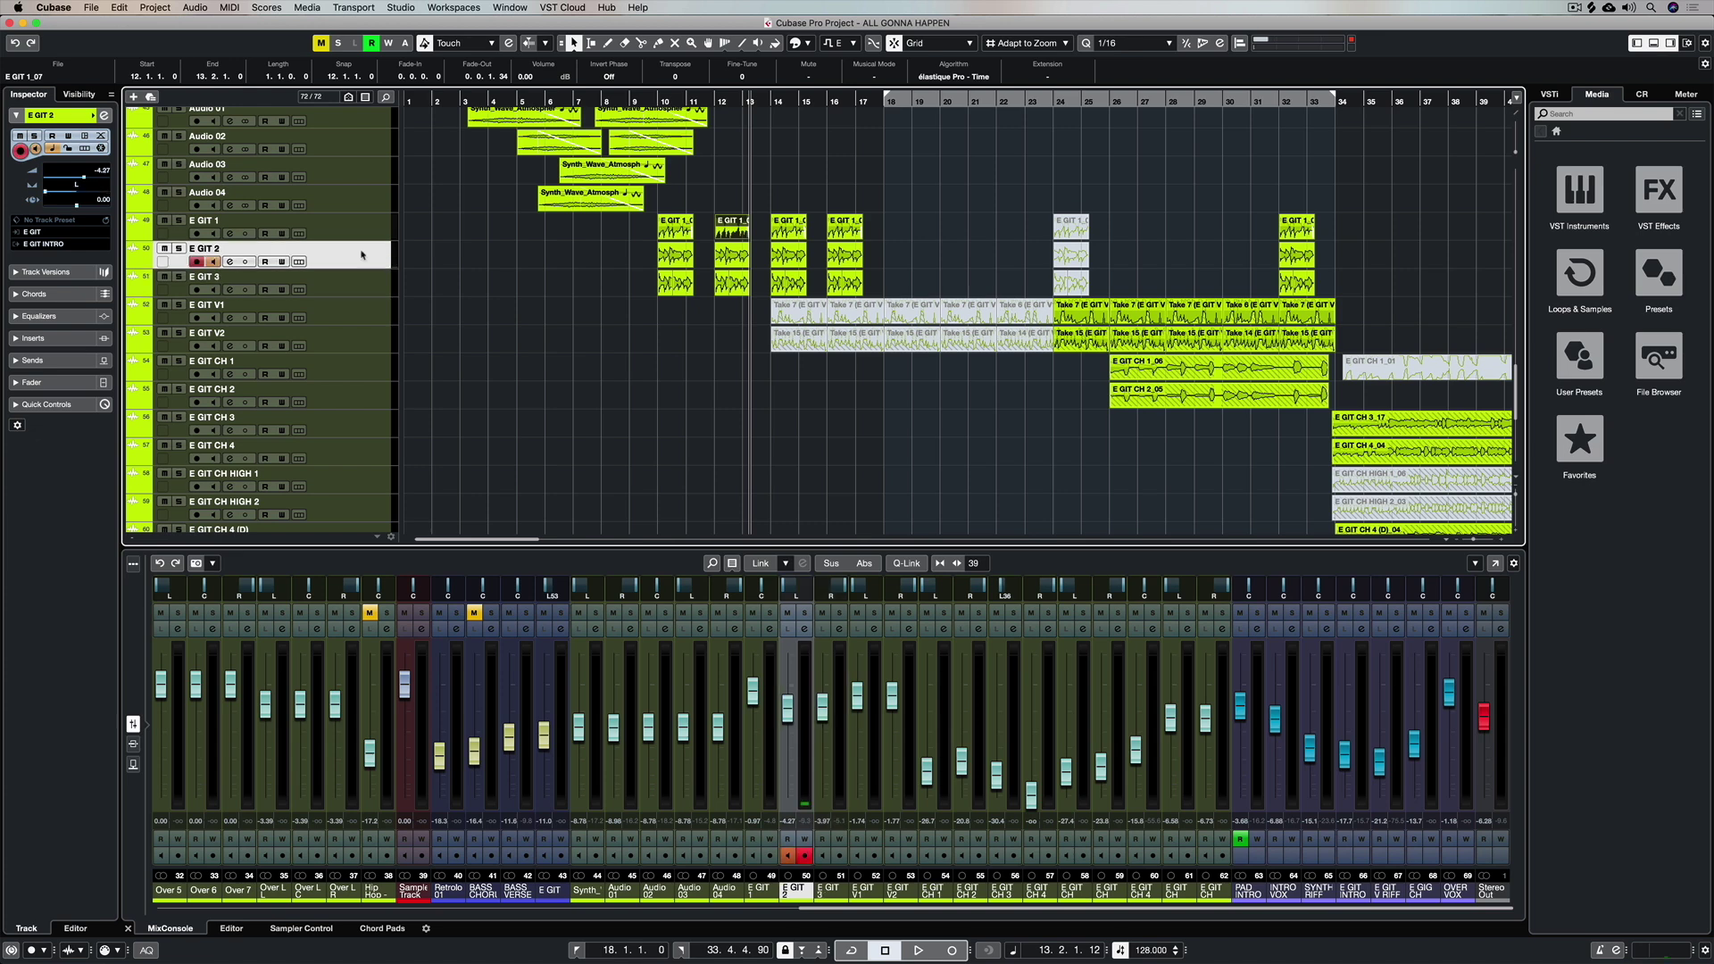
{"action": "left_click", "coordinate": [196, 262]}
{"action": "left_click", "coordinate": [349, 232]}
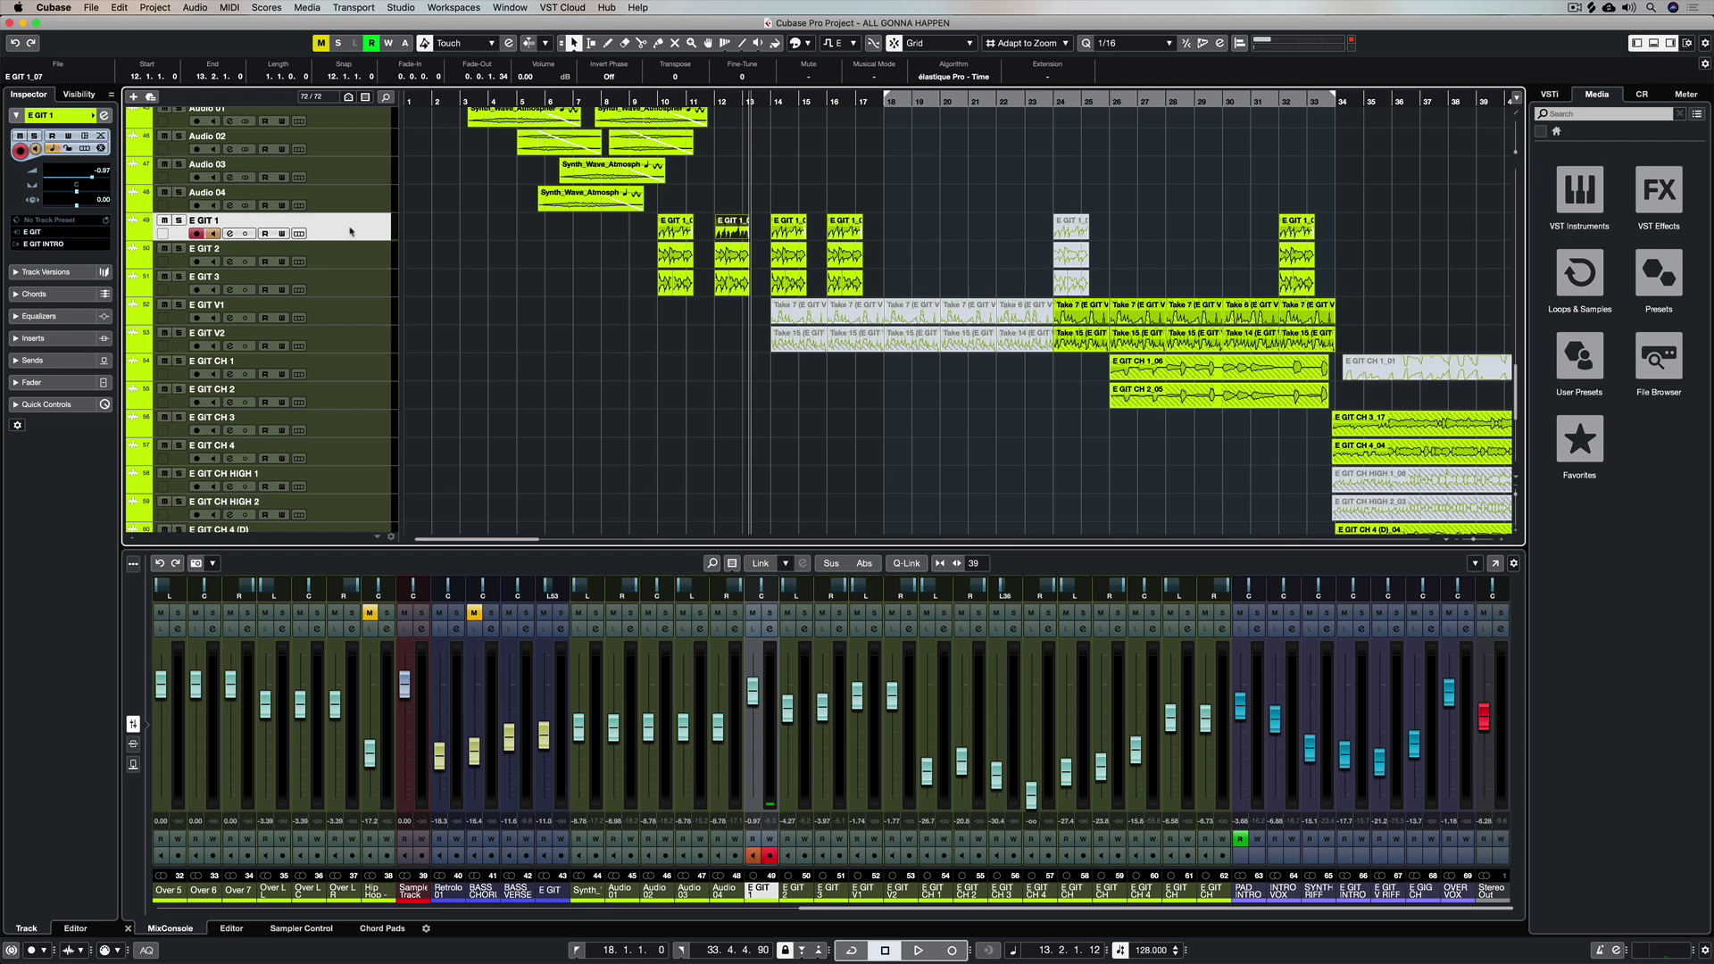
{"action": "left_click", "coordinate": [349, 260]}
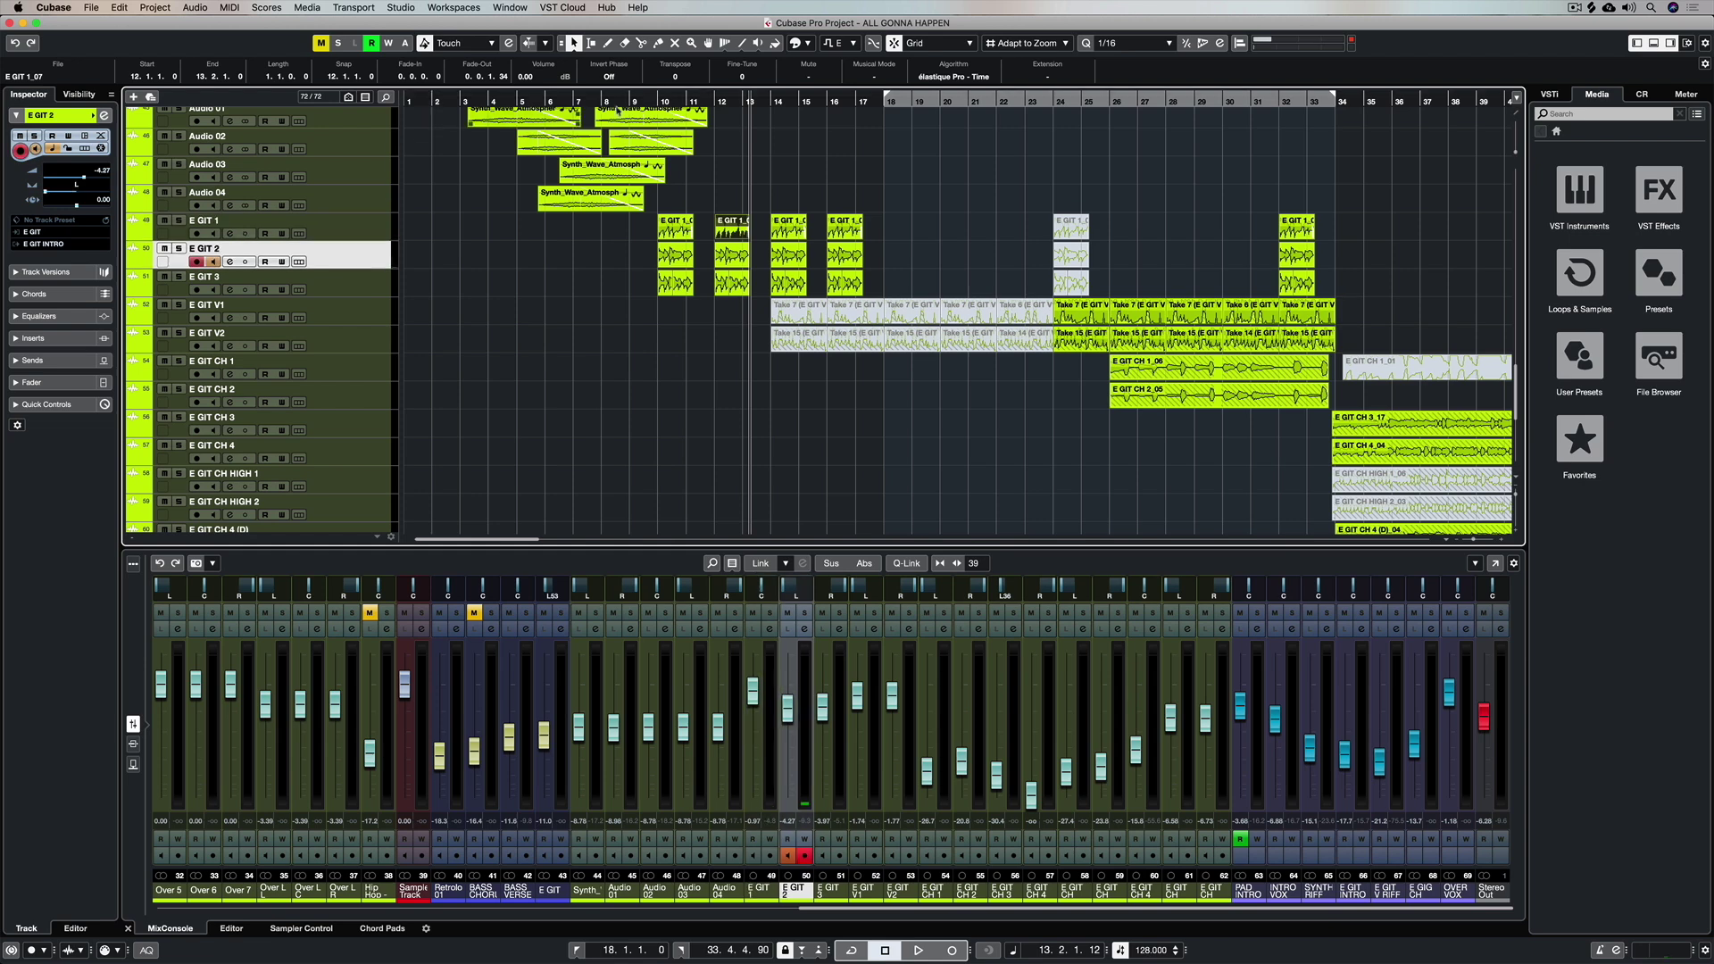
{"action": "left_click", "coordinate": [645, 103]}
Snap to the guitar events at bar 10, solo E GIT 2 during playback, and jump back to bar 10.
{"action": "key", "text": "n"}
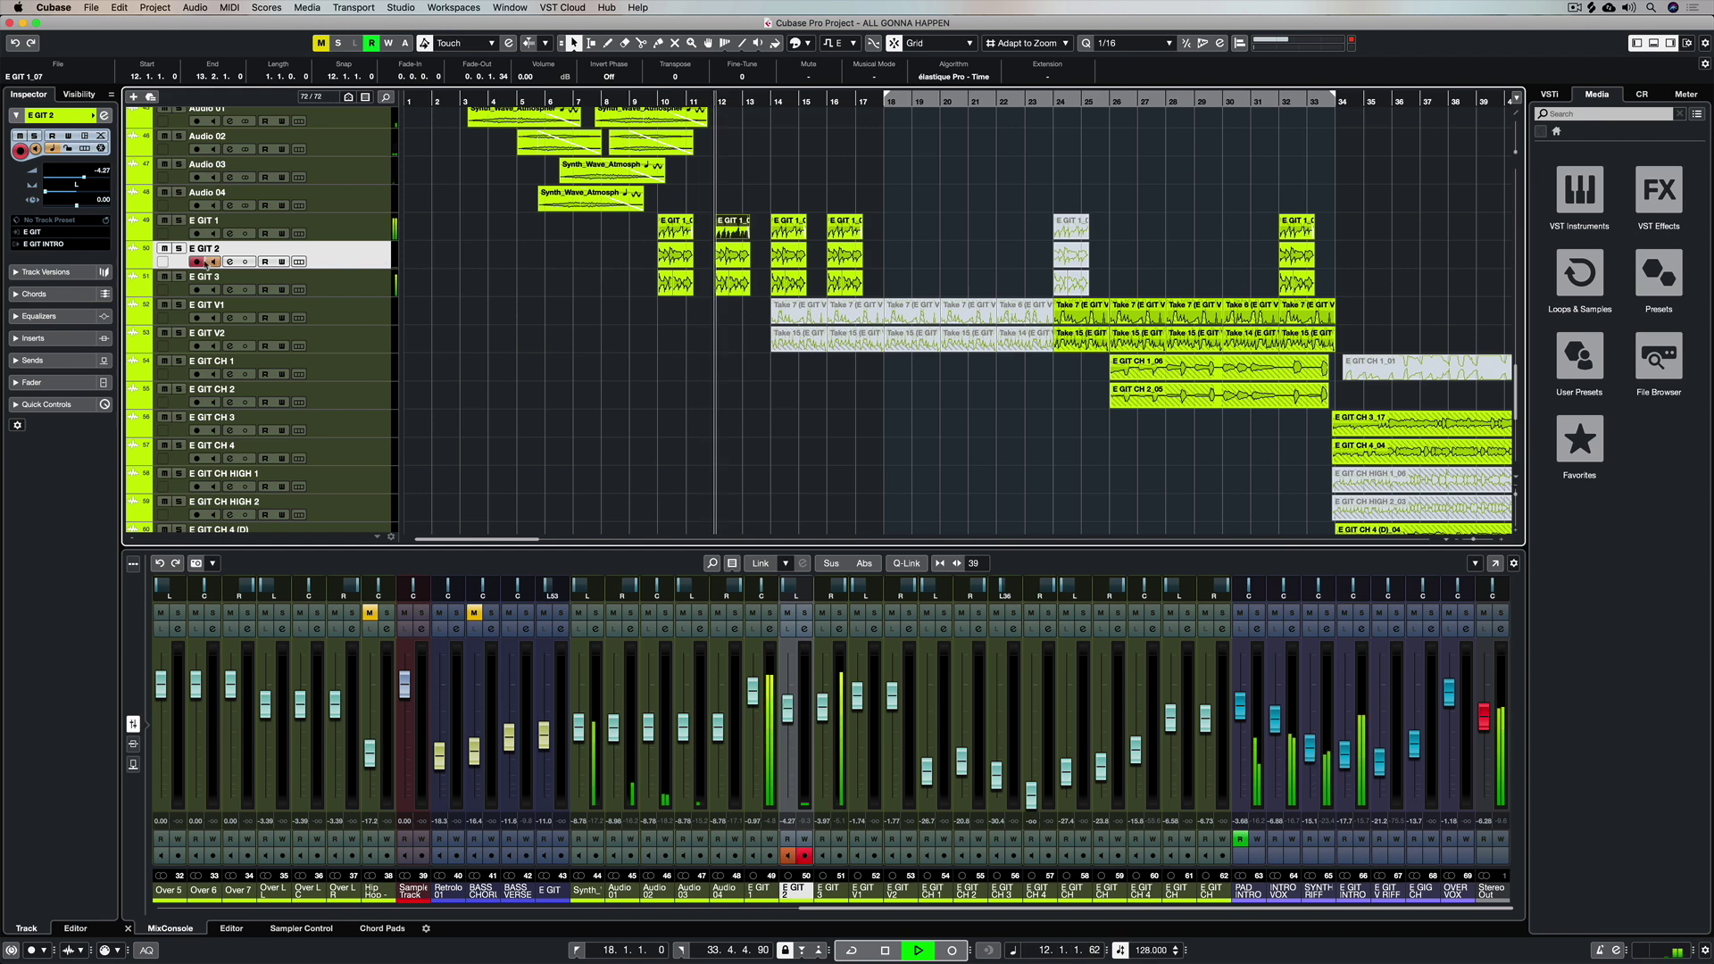
{"action": "left_click", "coordinate": [178, 249]}
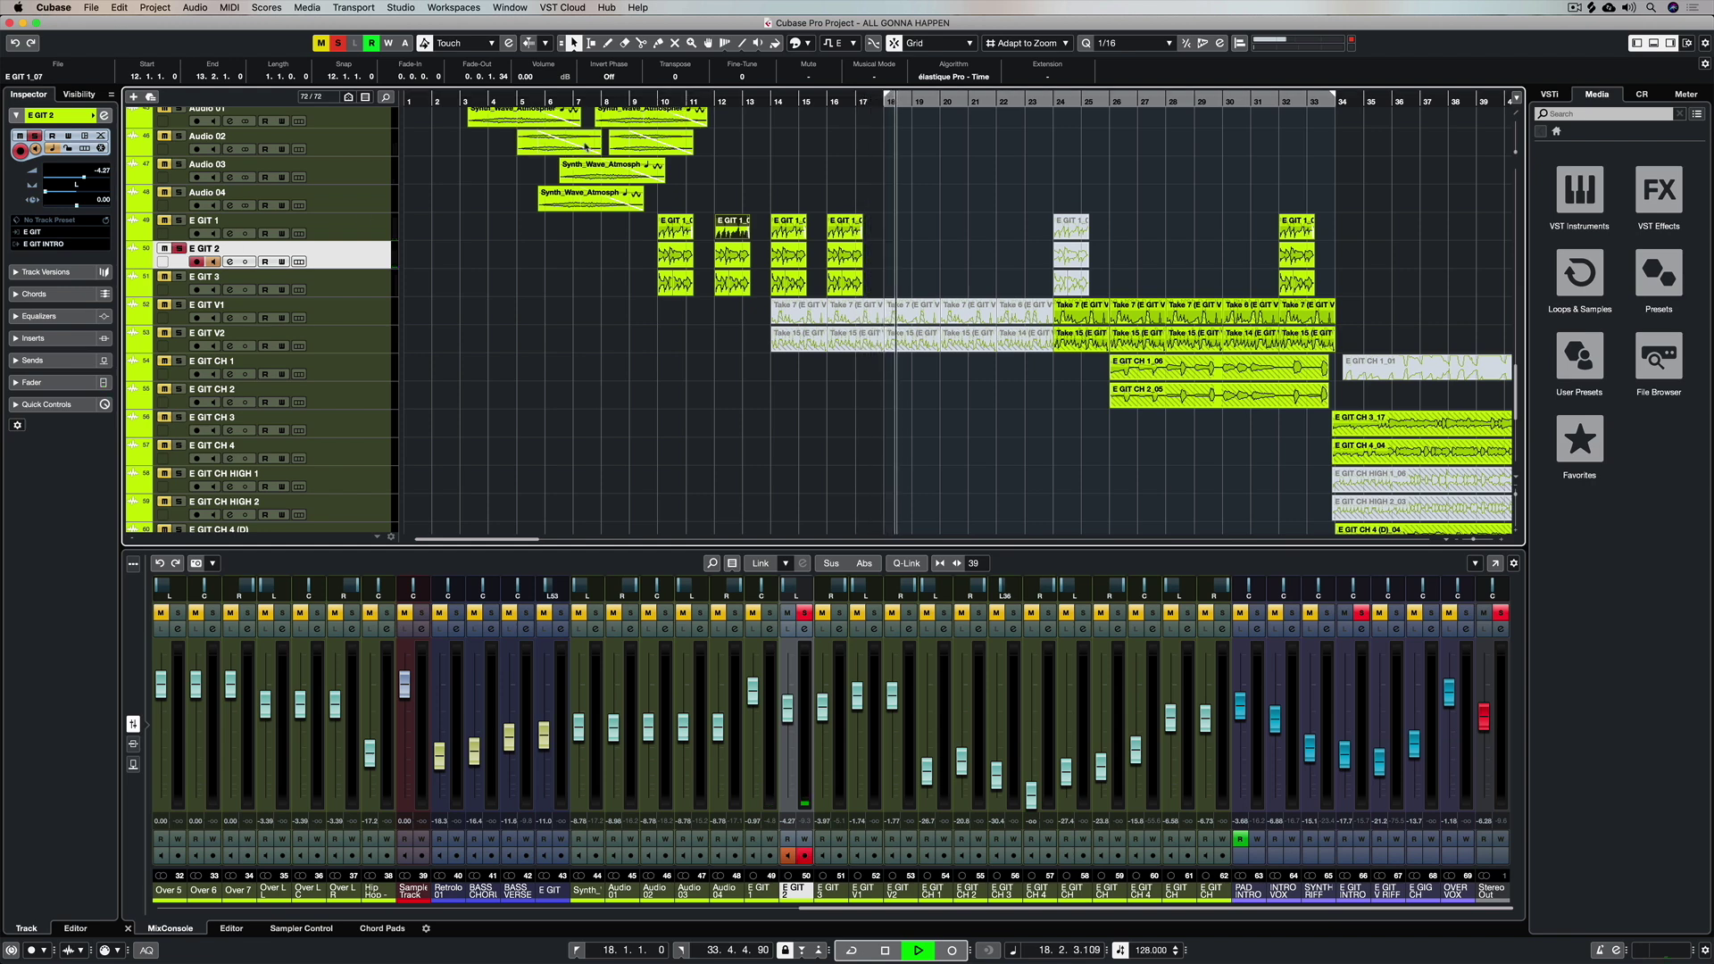
{"action": "left_click", "coordinate": [655, 100]}
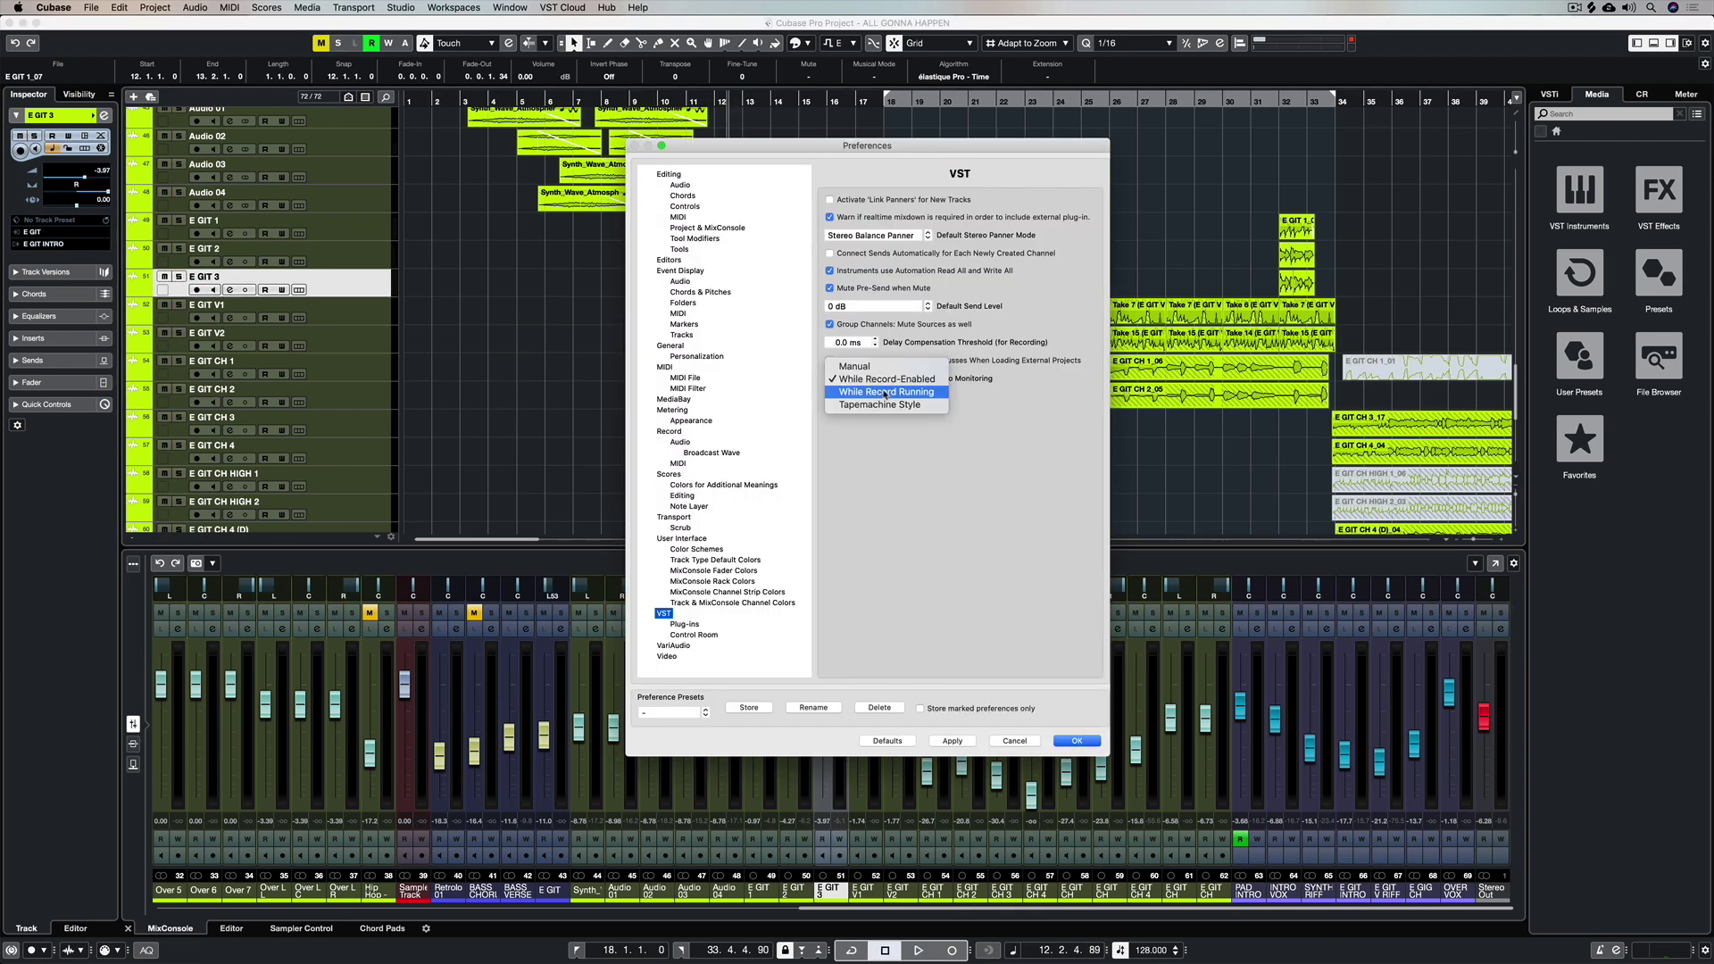
Set Auto Monitoring to While Record Running, then play from bar 10 with E GIT 1 soloed.
{"action": "left_click", "coordinate": [886, 392]}
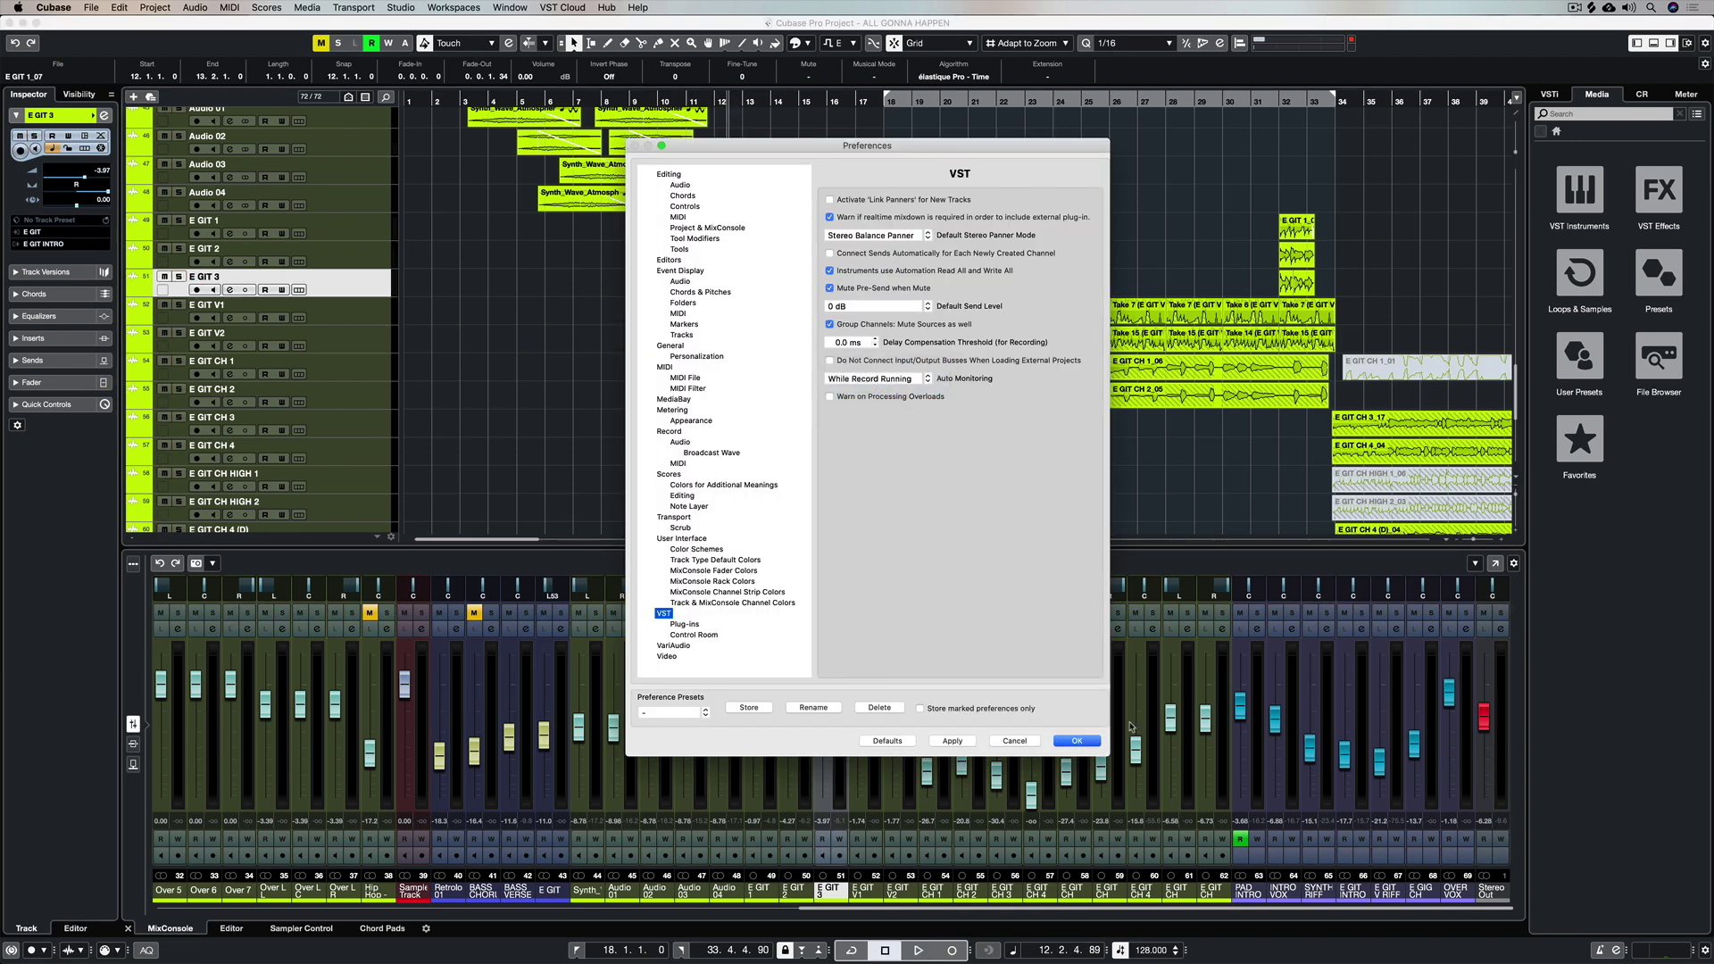
{"action": "left_click", "coordinate": [1077, 741]}
{"action": "left_click", "coordinate": [658, 97]}
{"action": "left_click", "coordinate": [180, 222]}
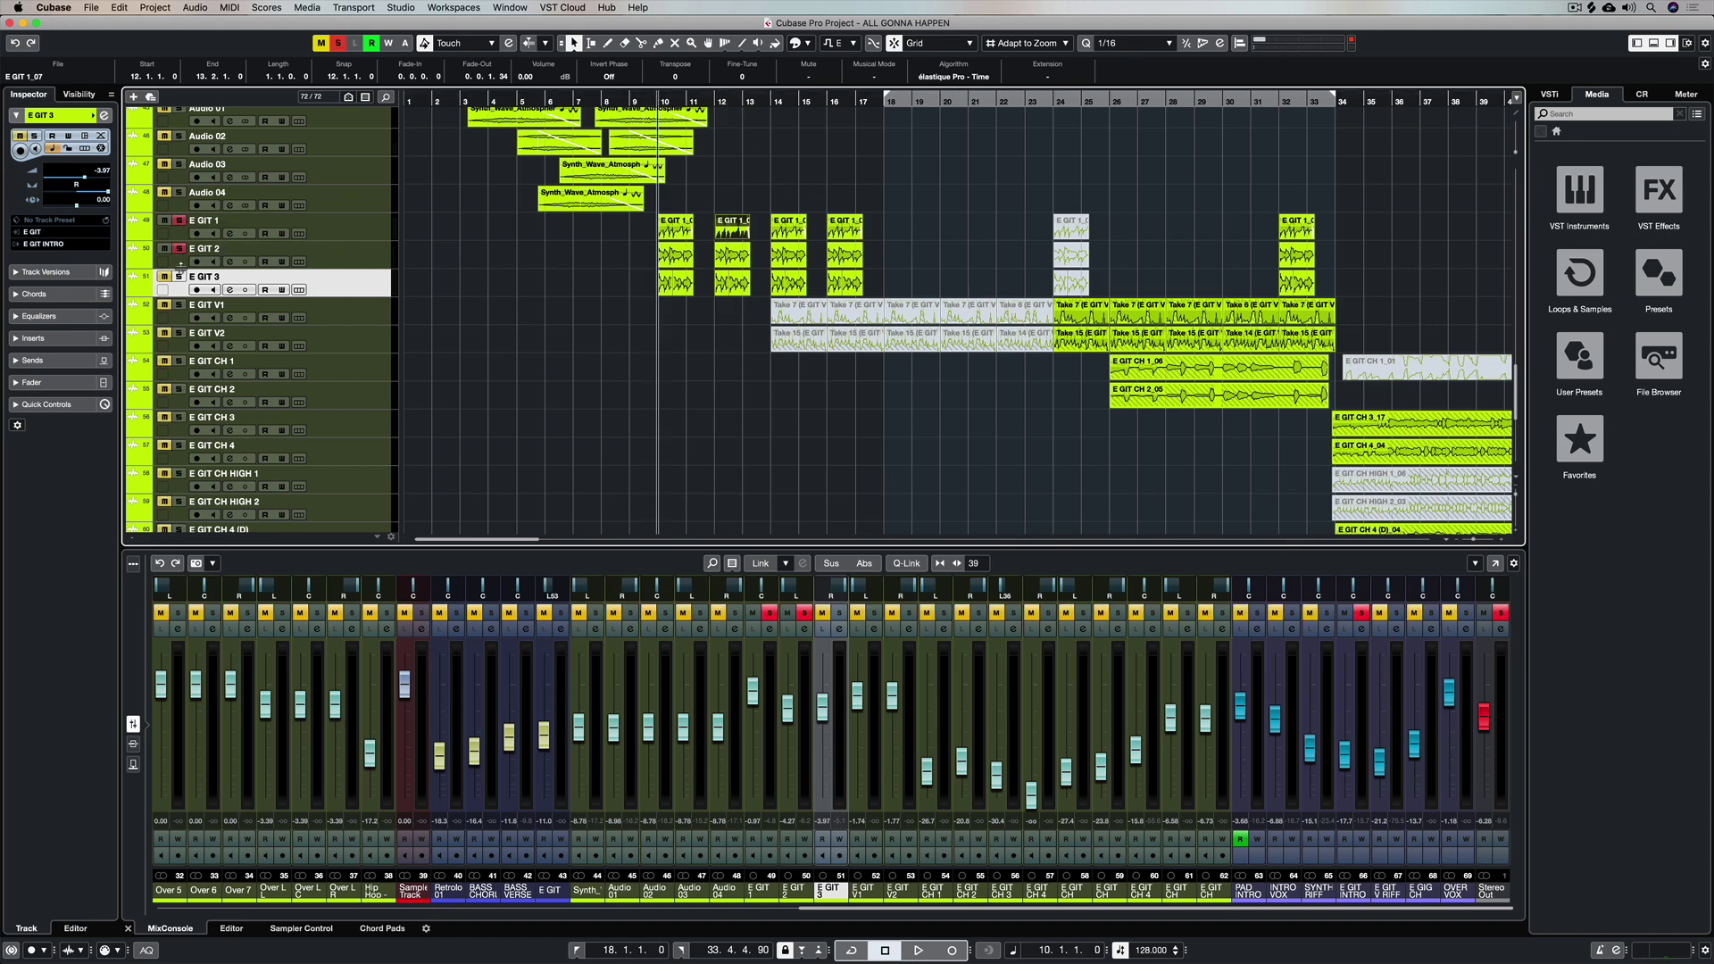
{"action": "key", "text": "space"}
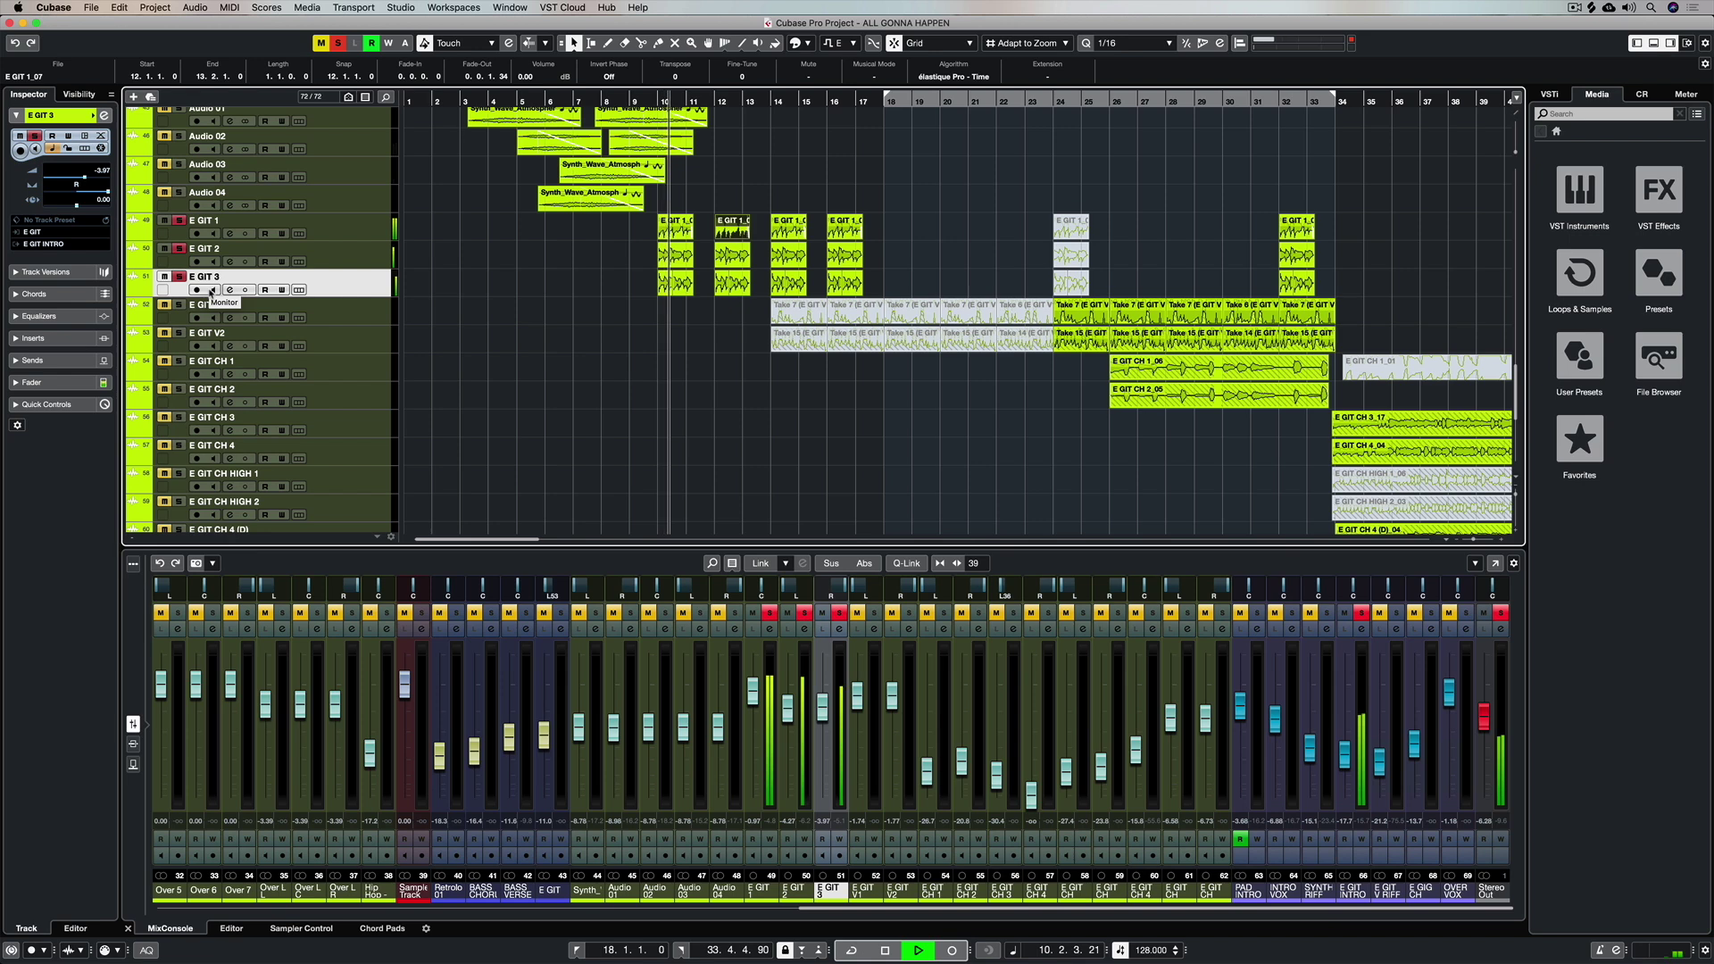
Select E GIT 3 and record a take on it from bar 7, then stop.
{"action": "left_click", "coordinate": [338, 259]}
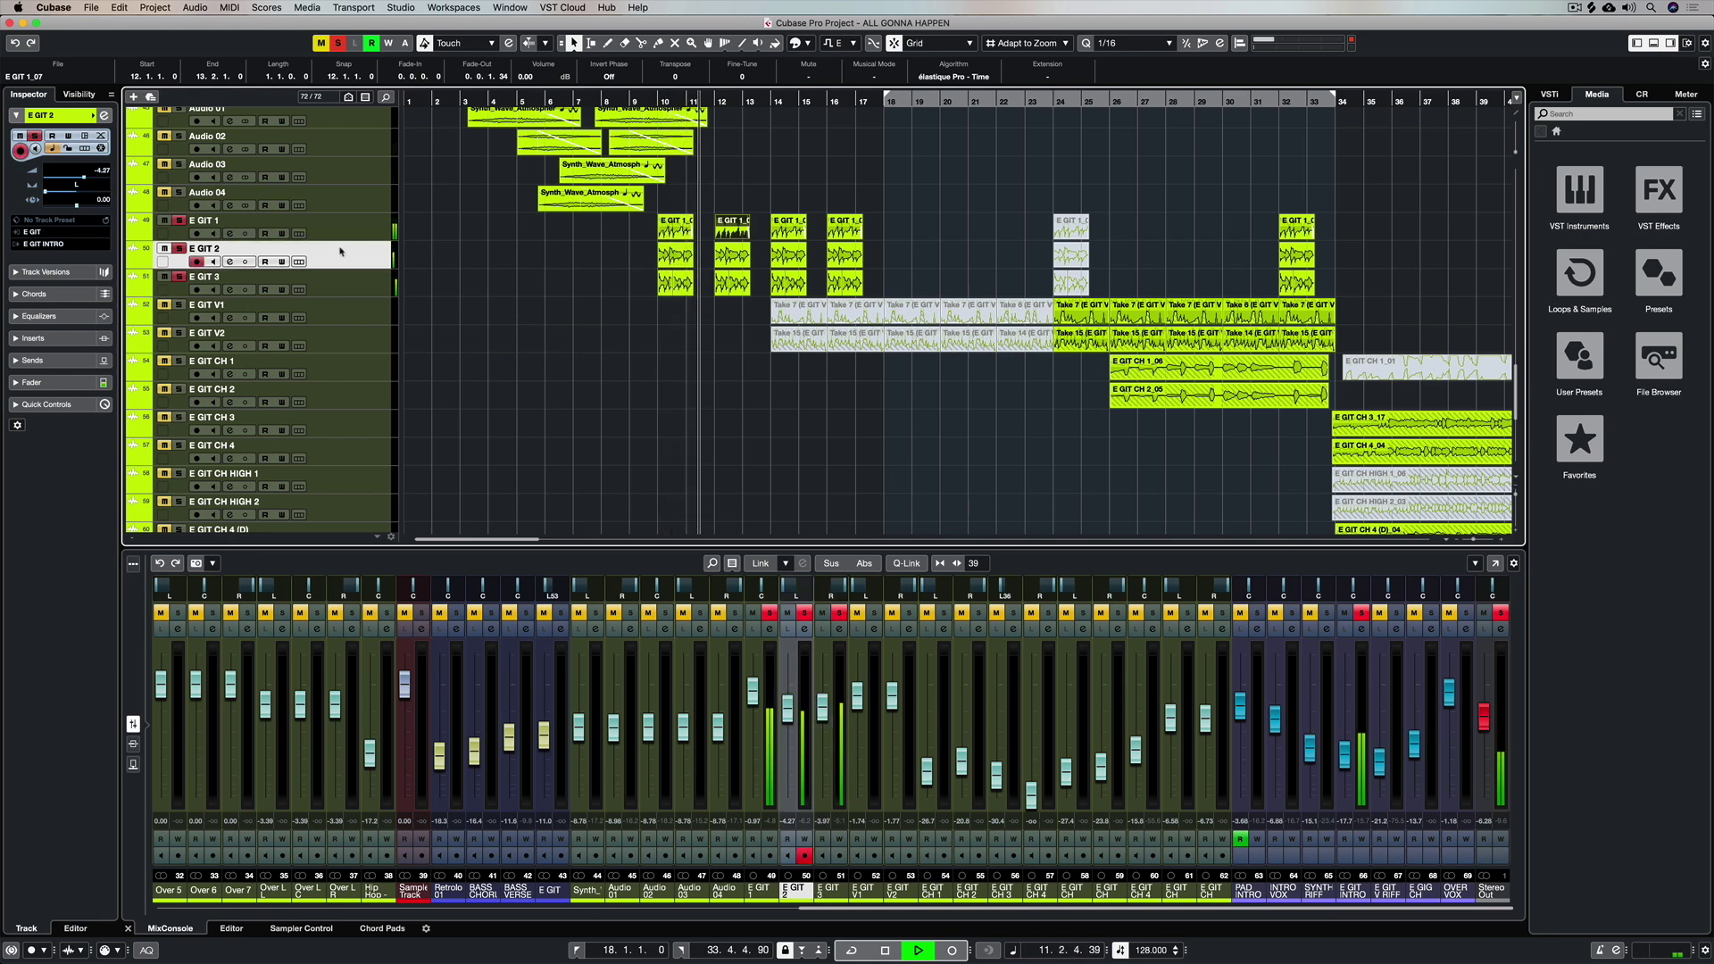
{"action": "left_click", "coordinate": [346, 233]}
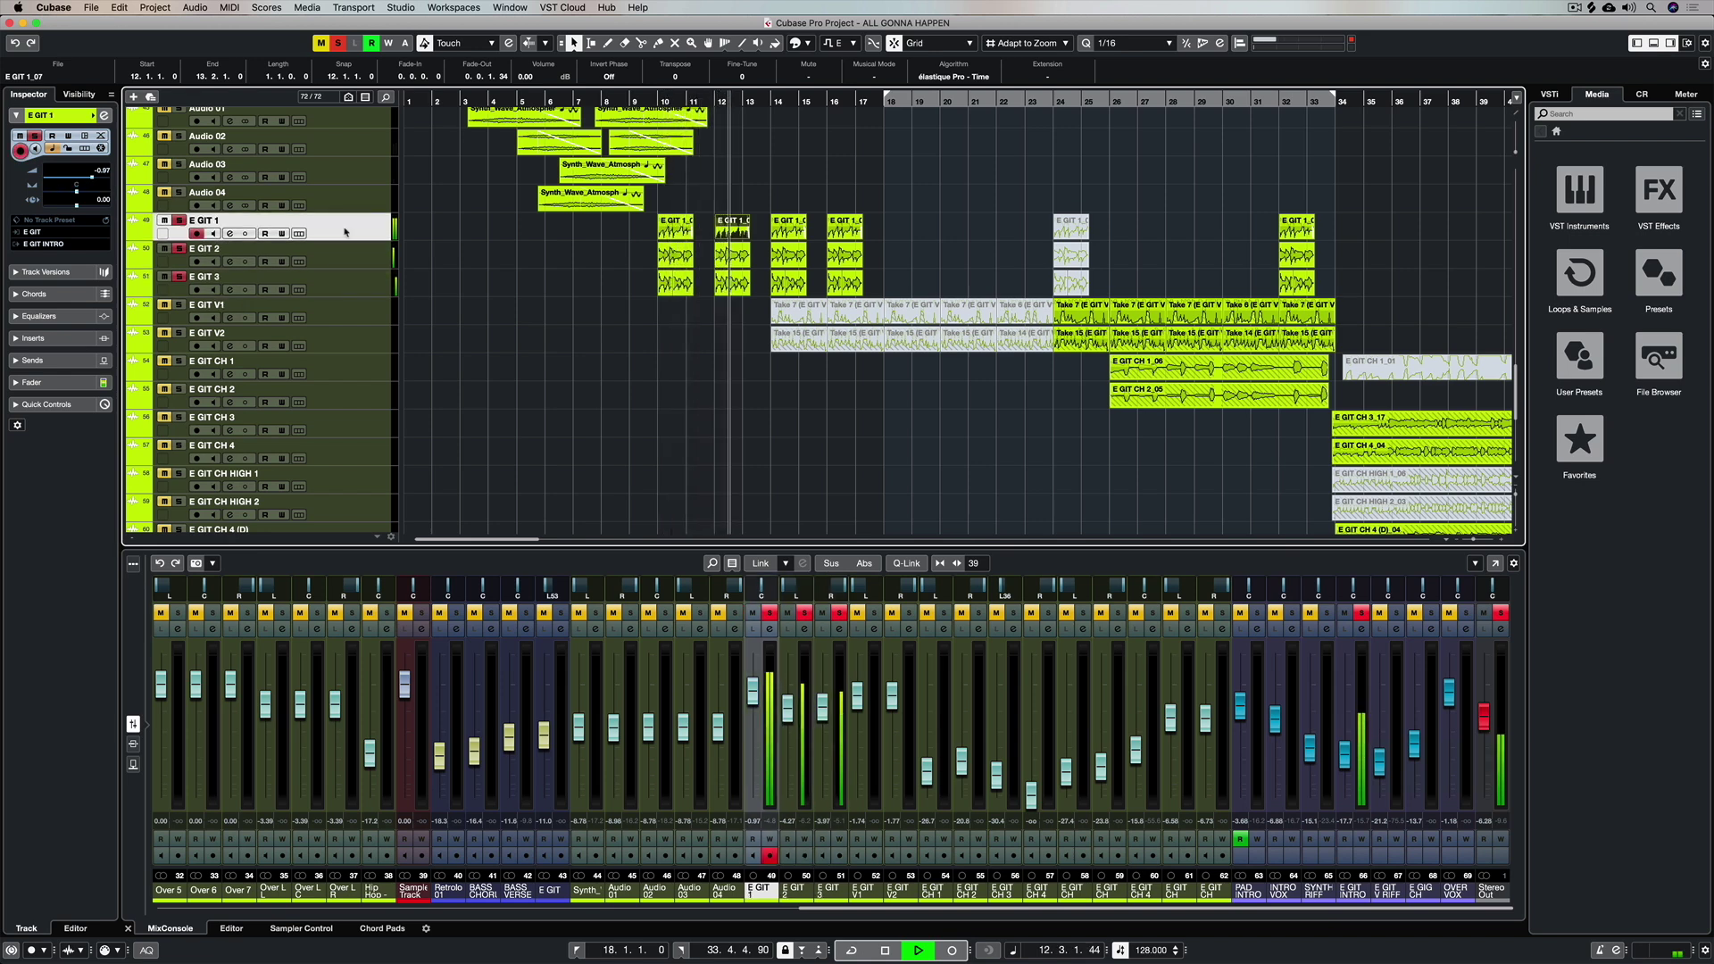
{"action": "left_click", "coordinate": [338, 290]}
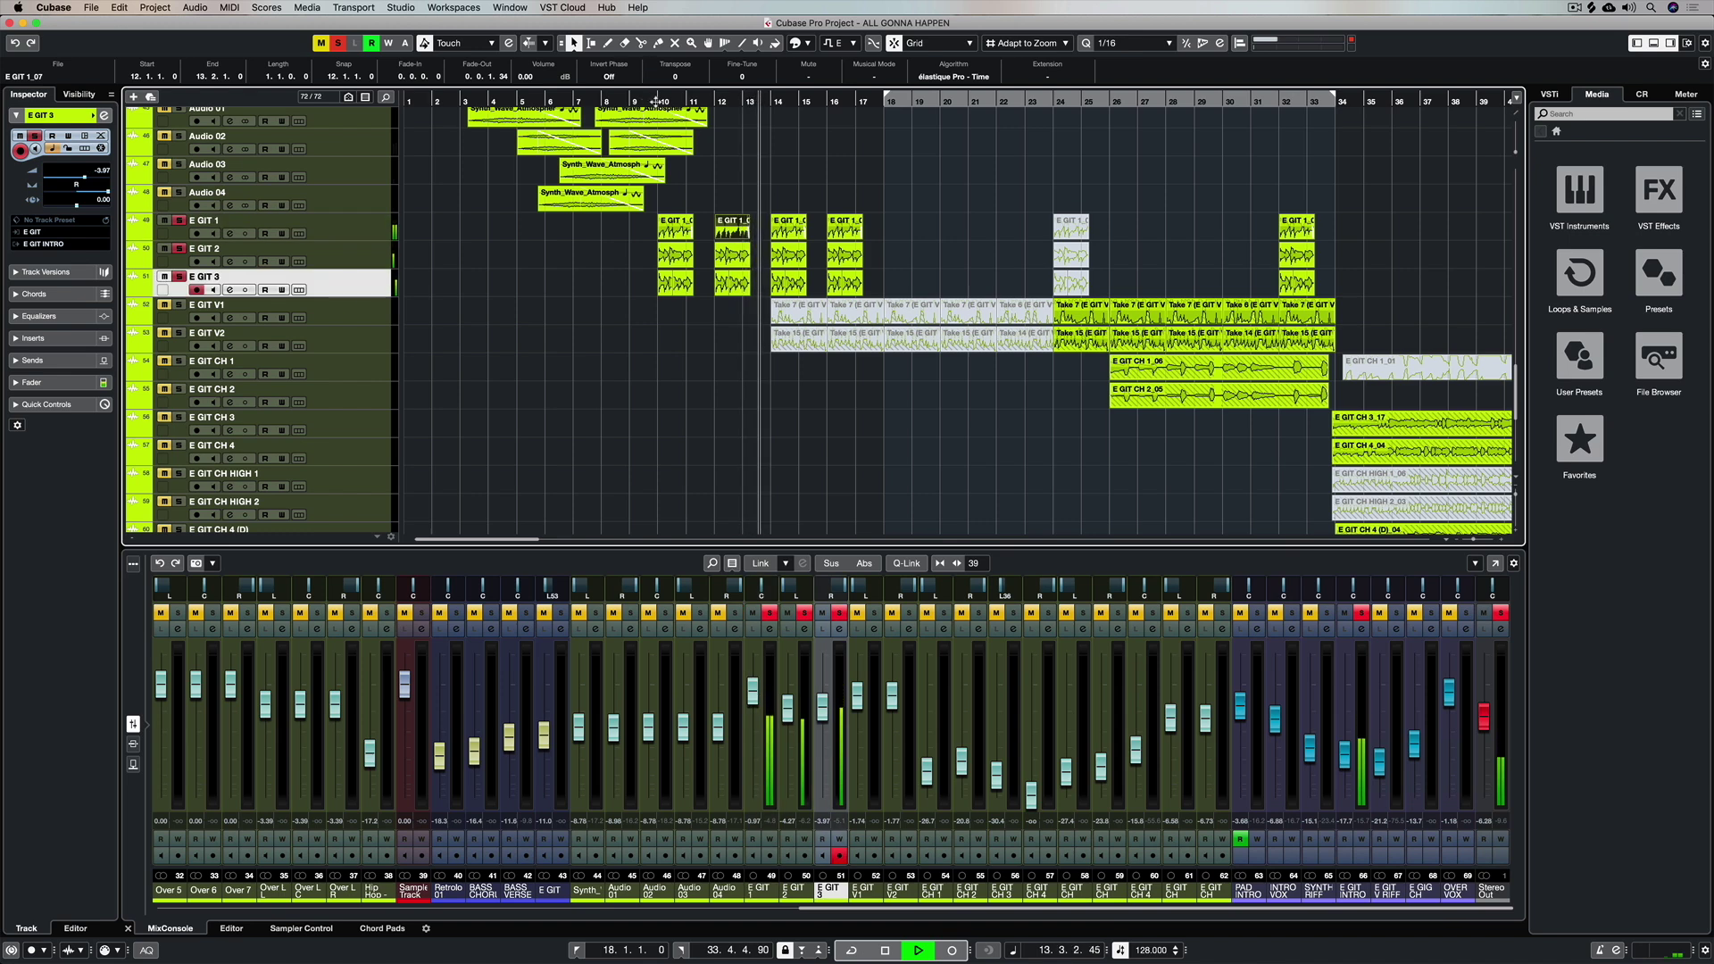
{"action": "left_click", "coordinate": [577, 101]}
{"action": "key", "text": "KP_Multiply"}
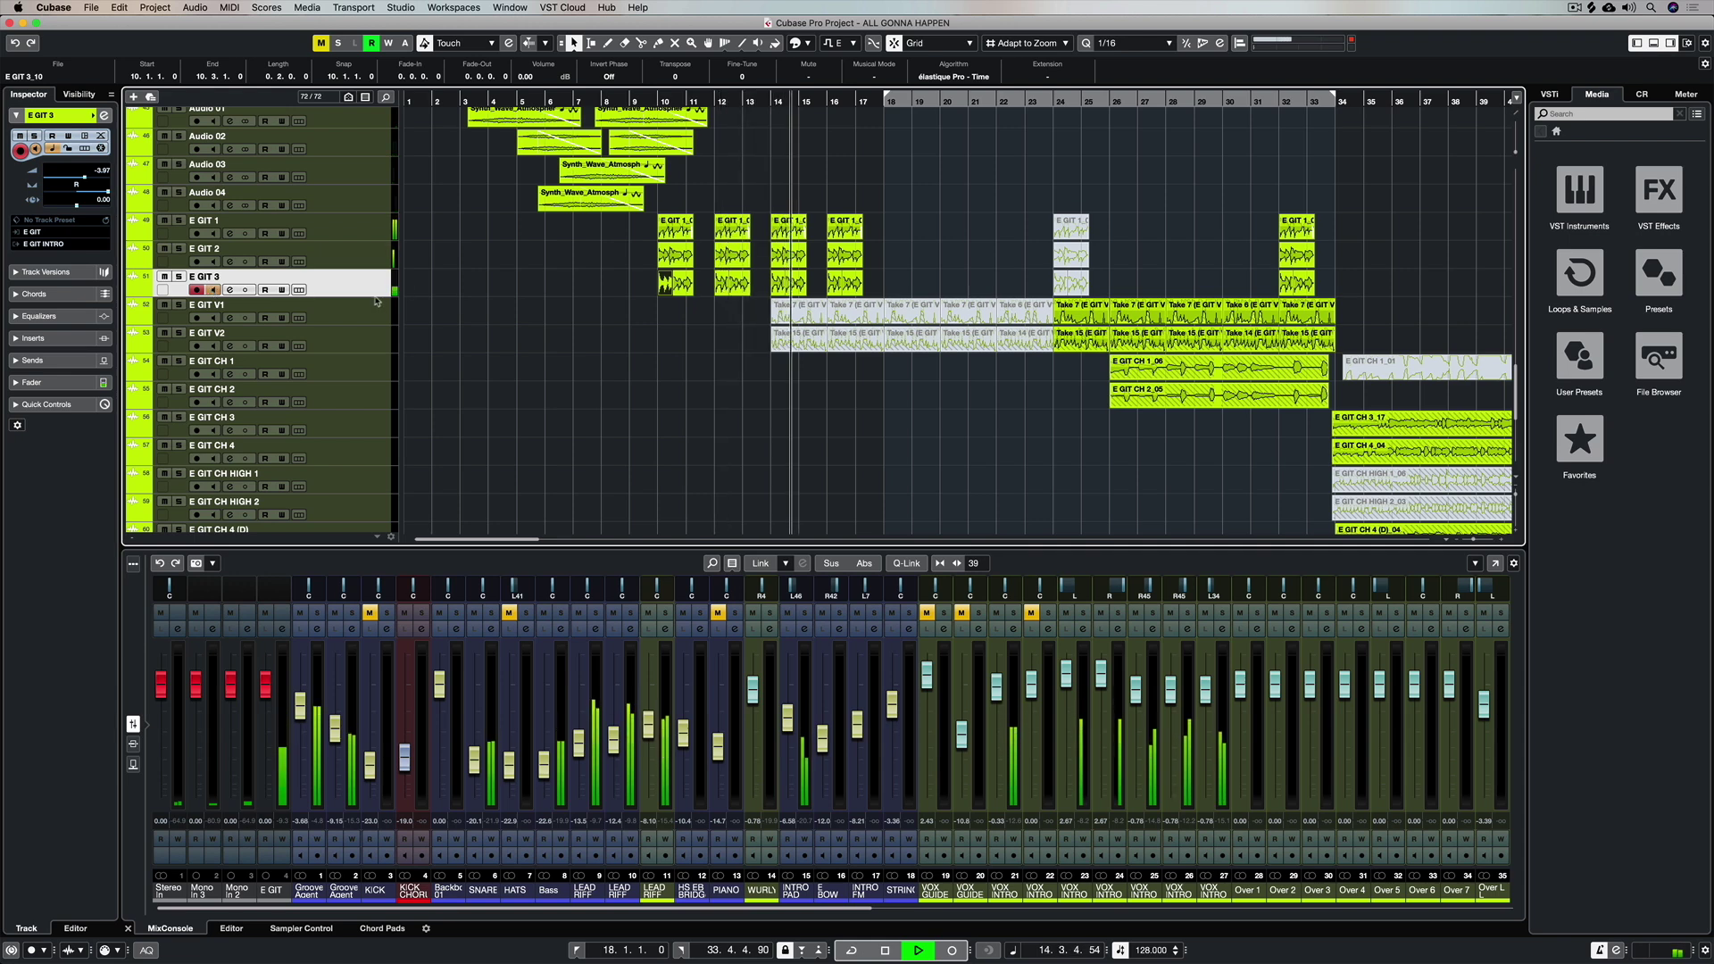
{"action": "key", "text": "space"}
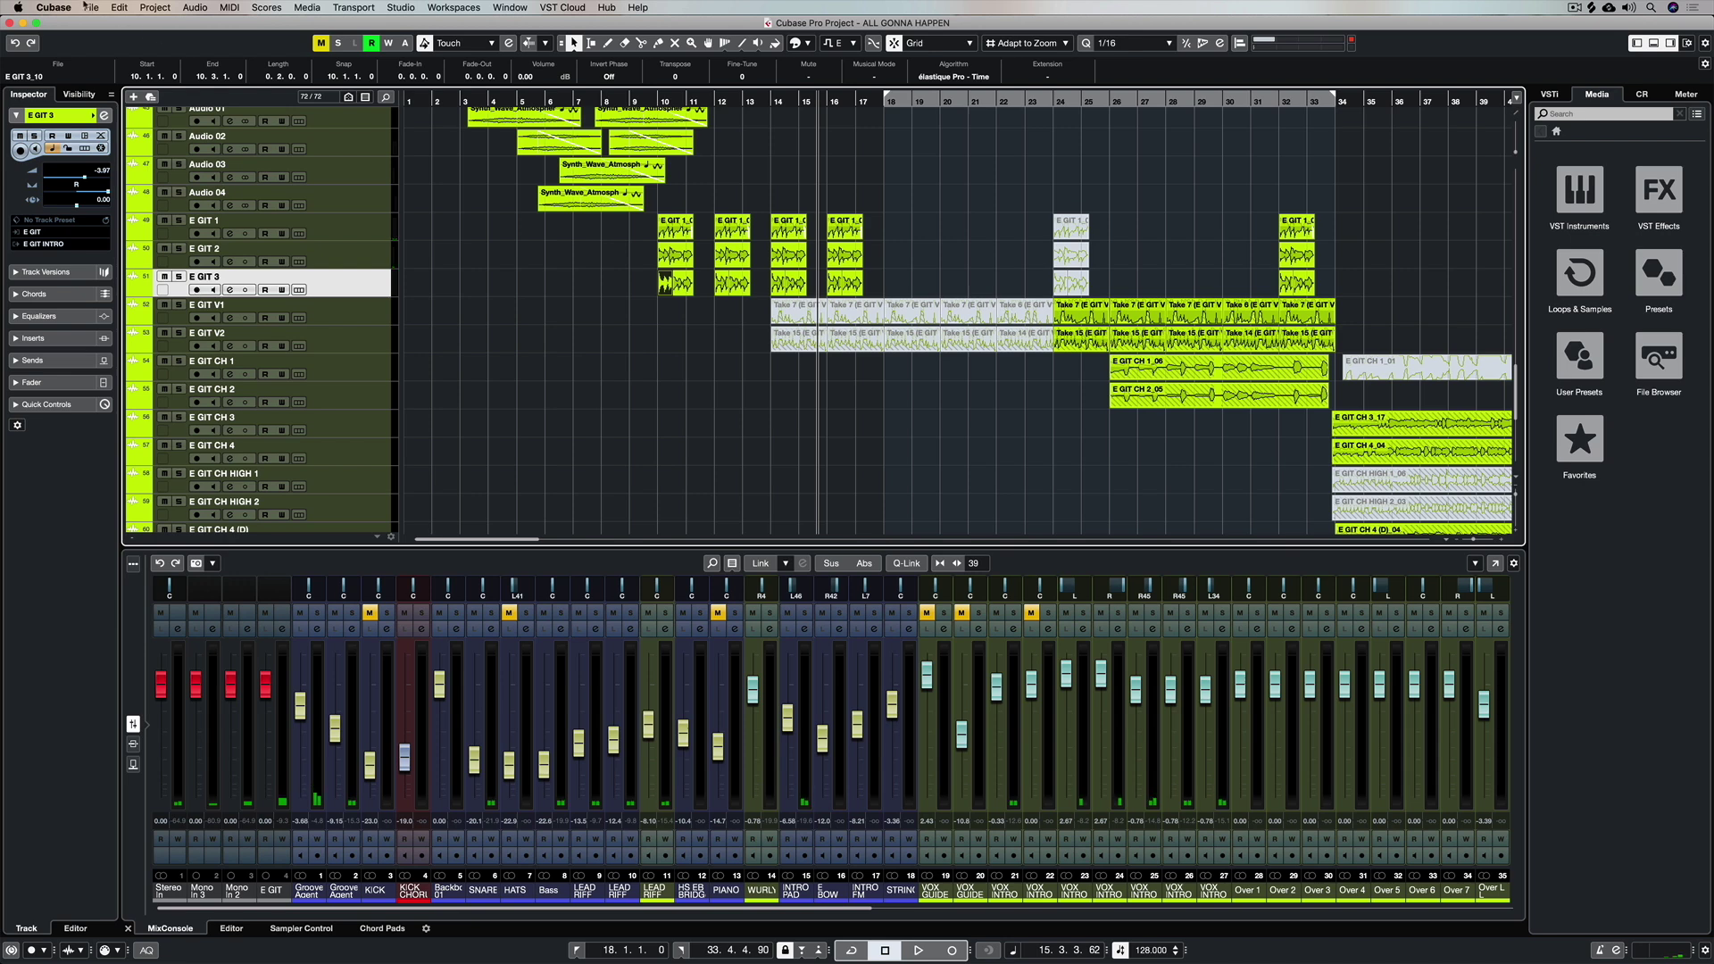
Switch Auto Monitoring to Tapemachine Style in the VST preferences and apply.
{"action": "left_click", "coordinate": [862, 378]}
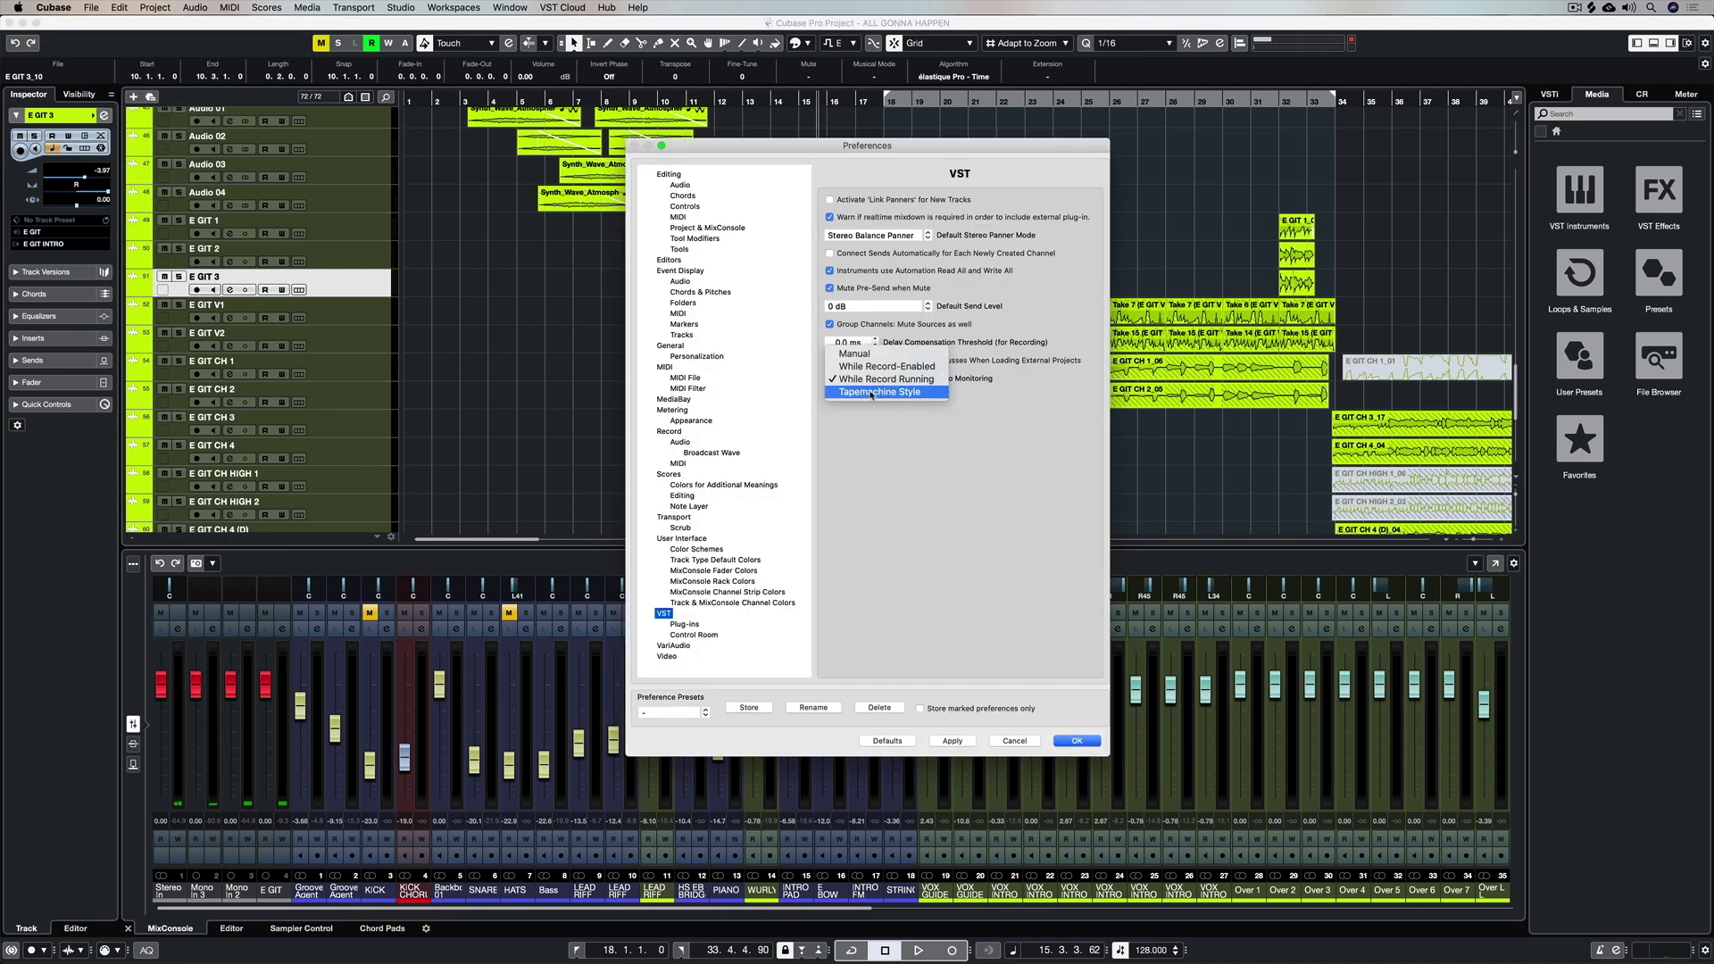
{"action": "left_click", "coordinate": [873, 393]}
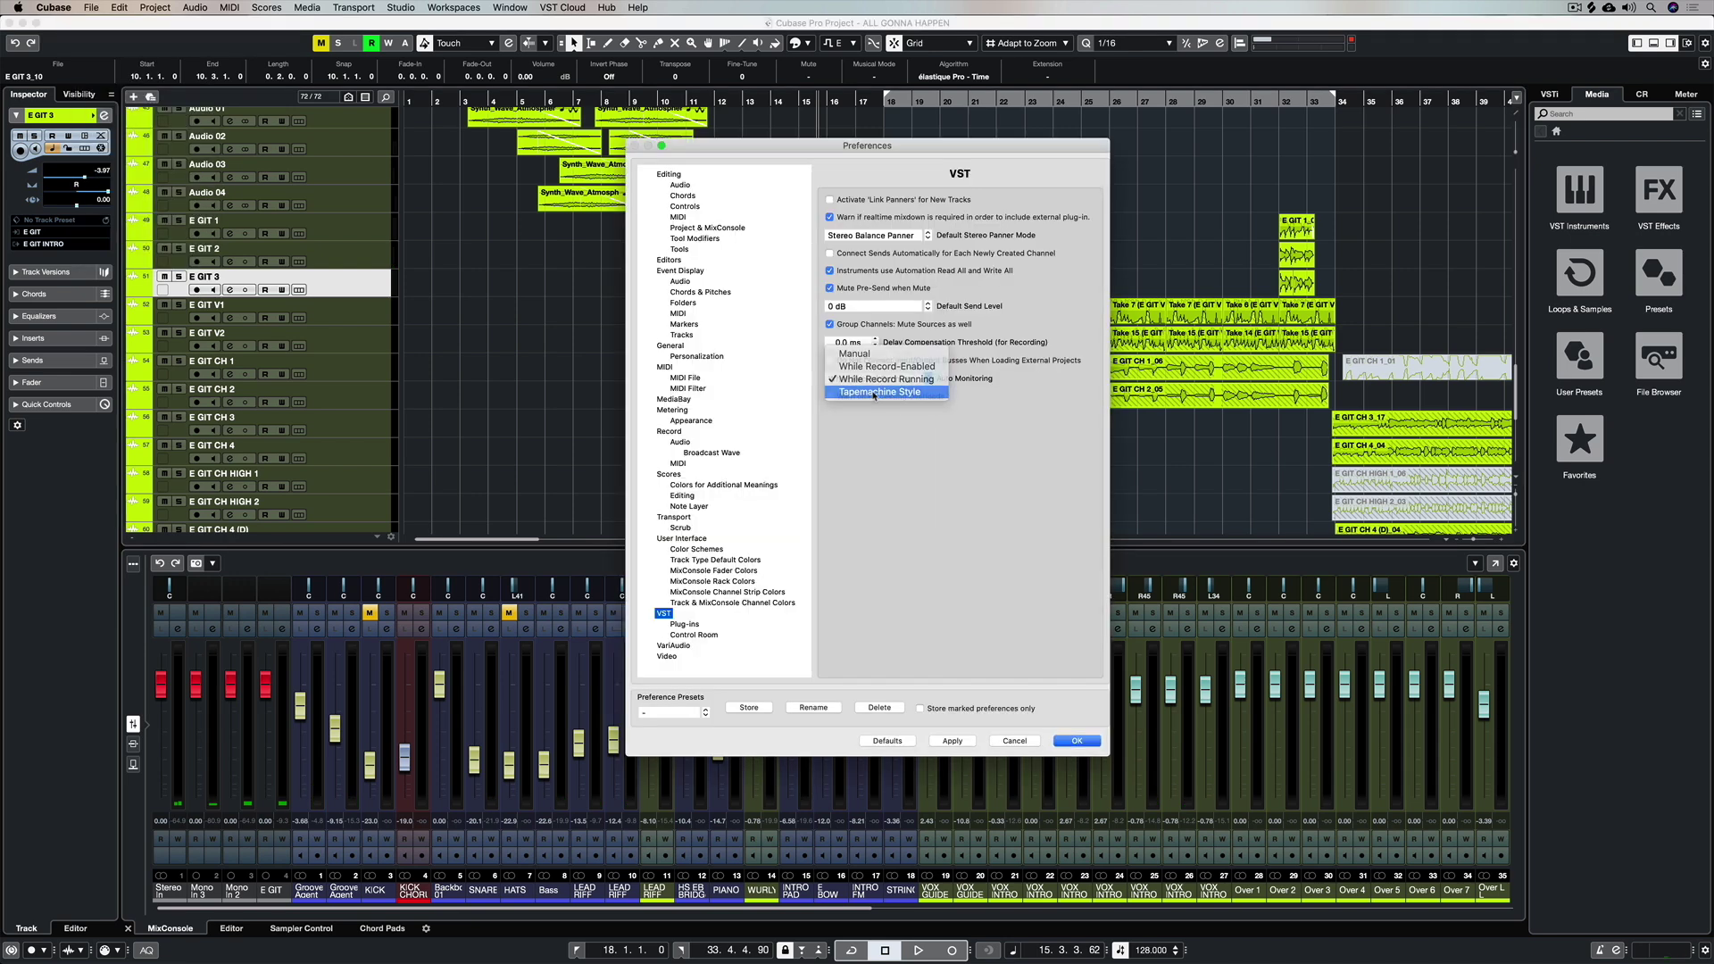
{"action": "left_click", "coordinate": [1074, 741]}
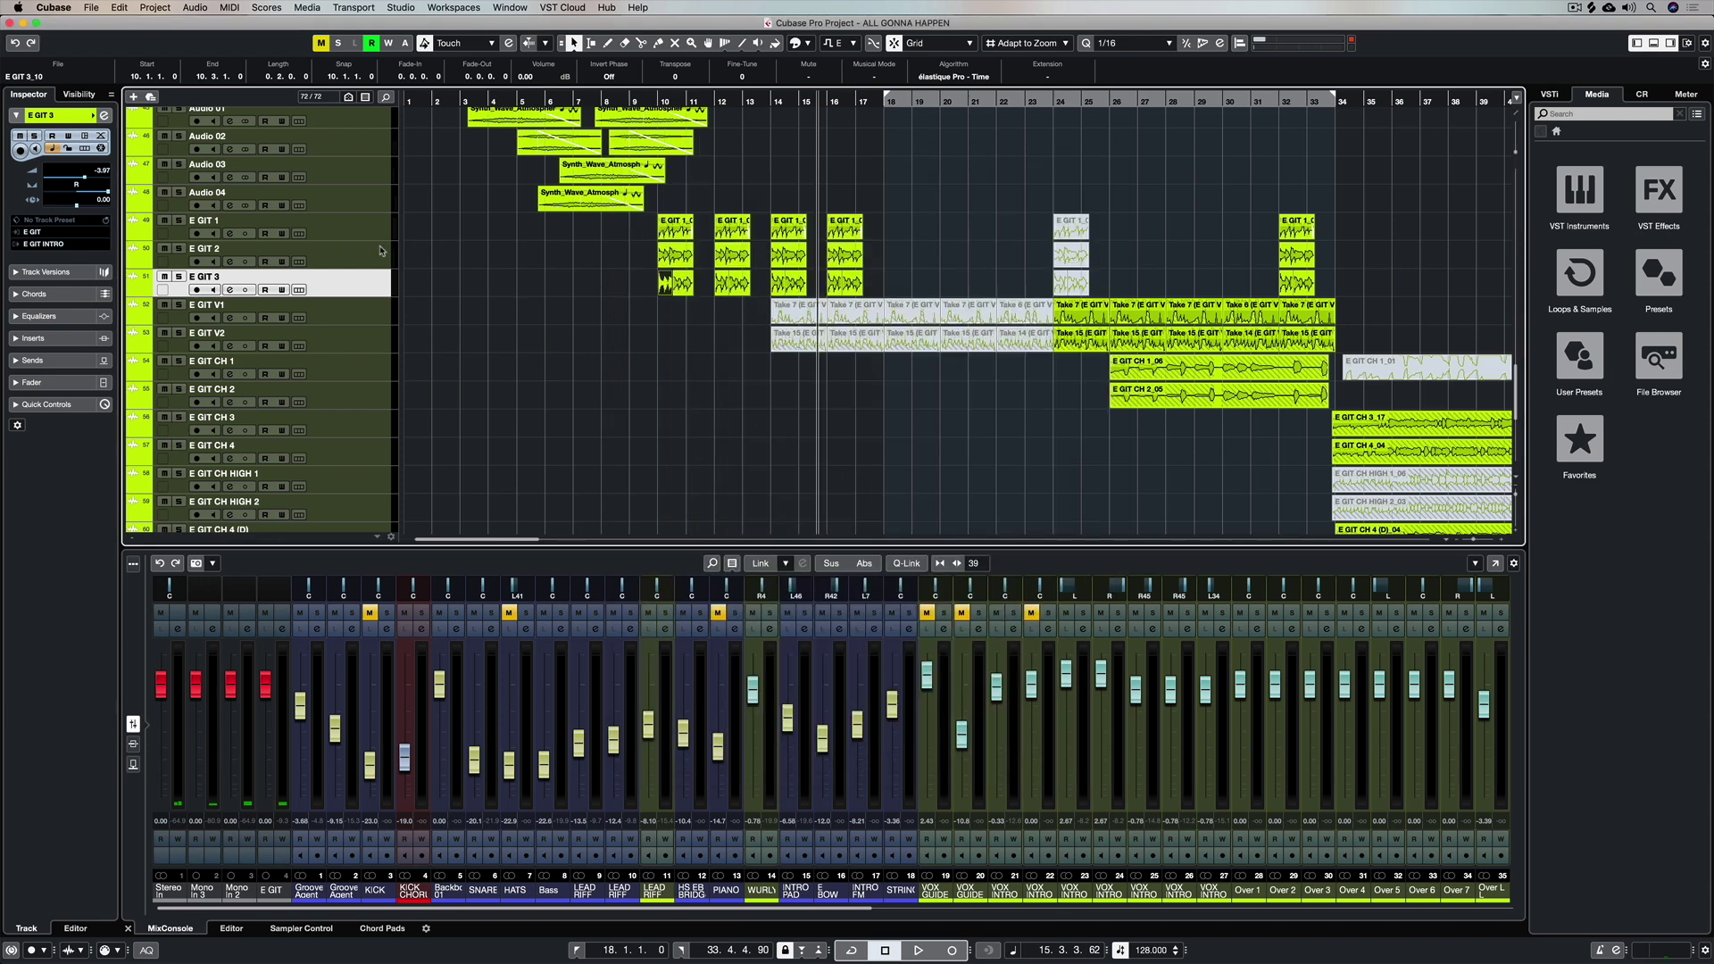
Arm E GIT 2, play from bar 10, then record a take from around bar 8.
{"action": "left_click", "coordinate": [371, 255]}
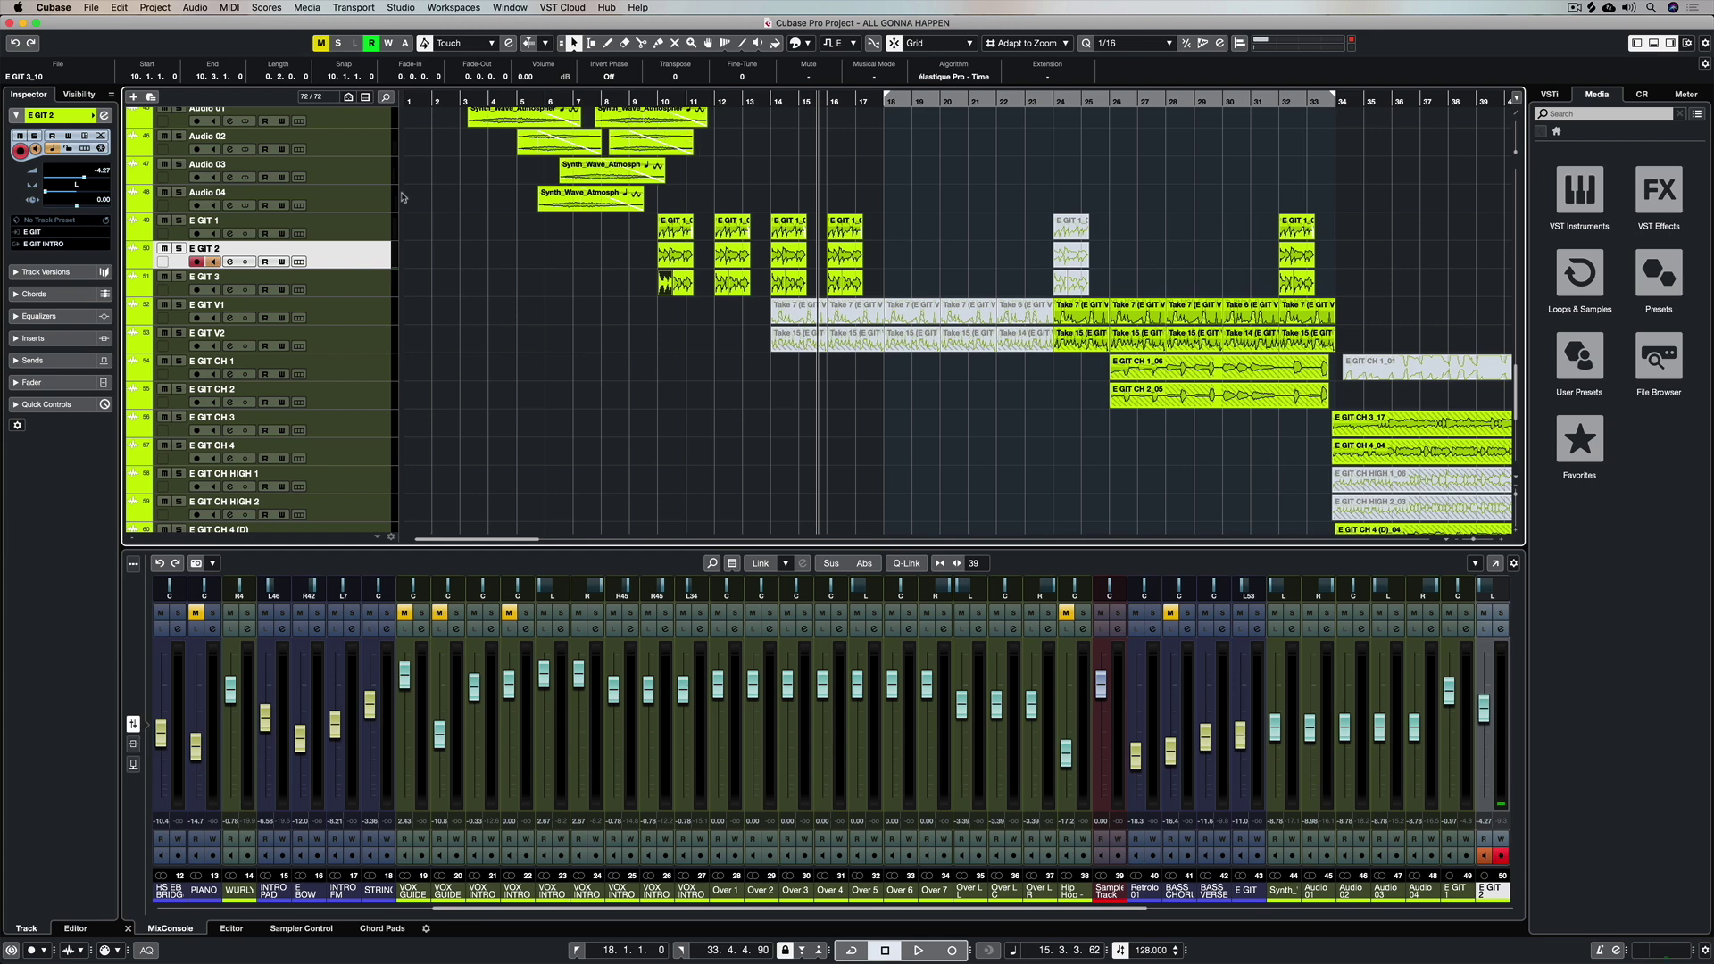
{"action": "left_click", "coordinate": [658, 100]}
{"action": "key", "text": "space"}
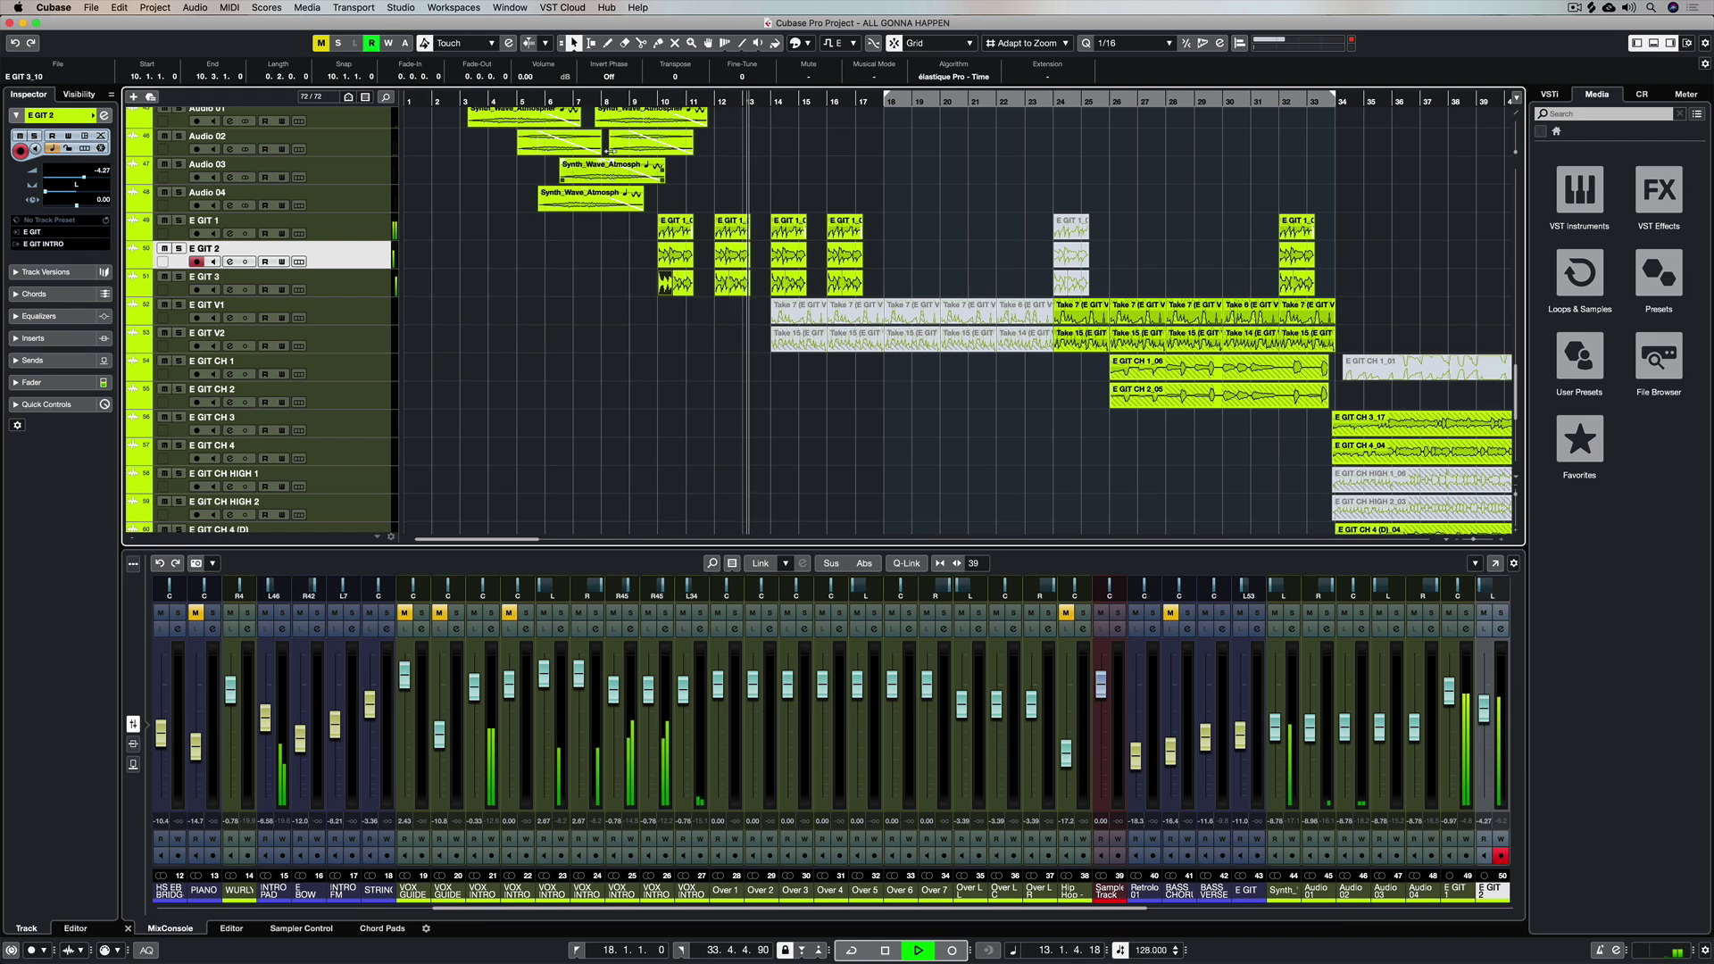
{"action": "left_click", "coordinate": [605, 99]}
{"action": "left_click", "coordinate": [518, 139]}
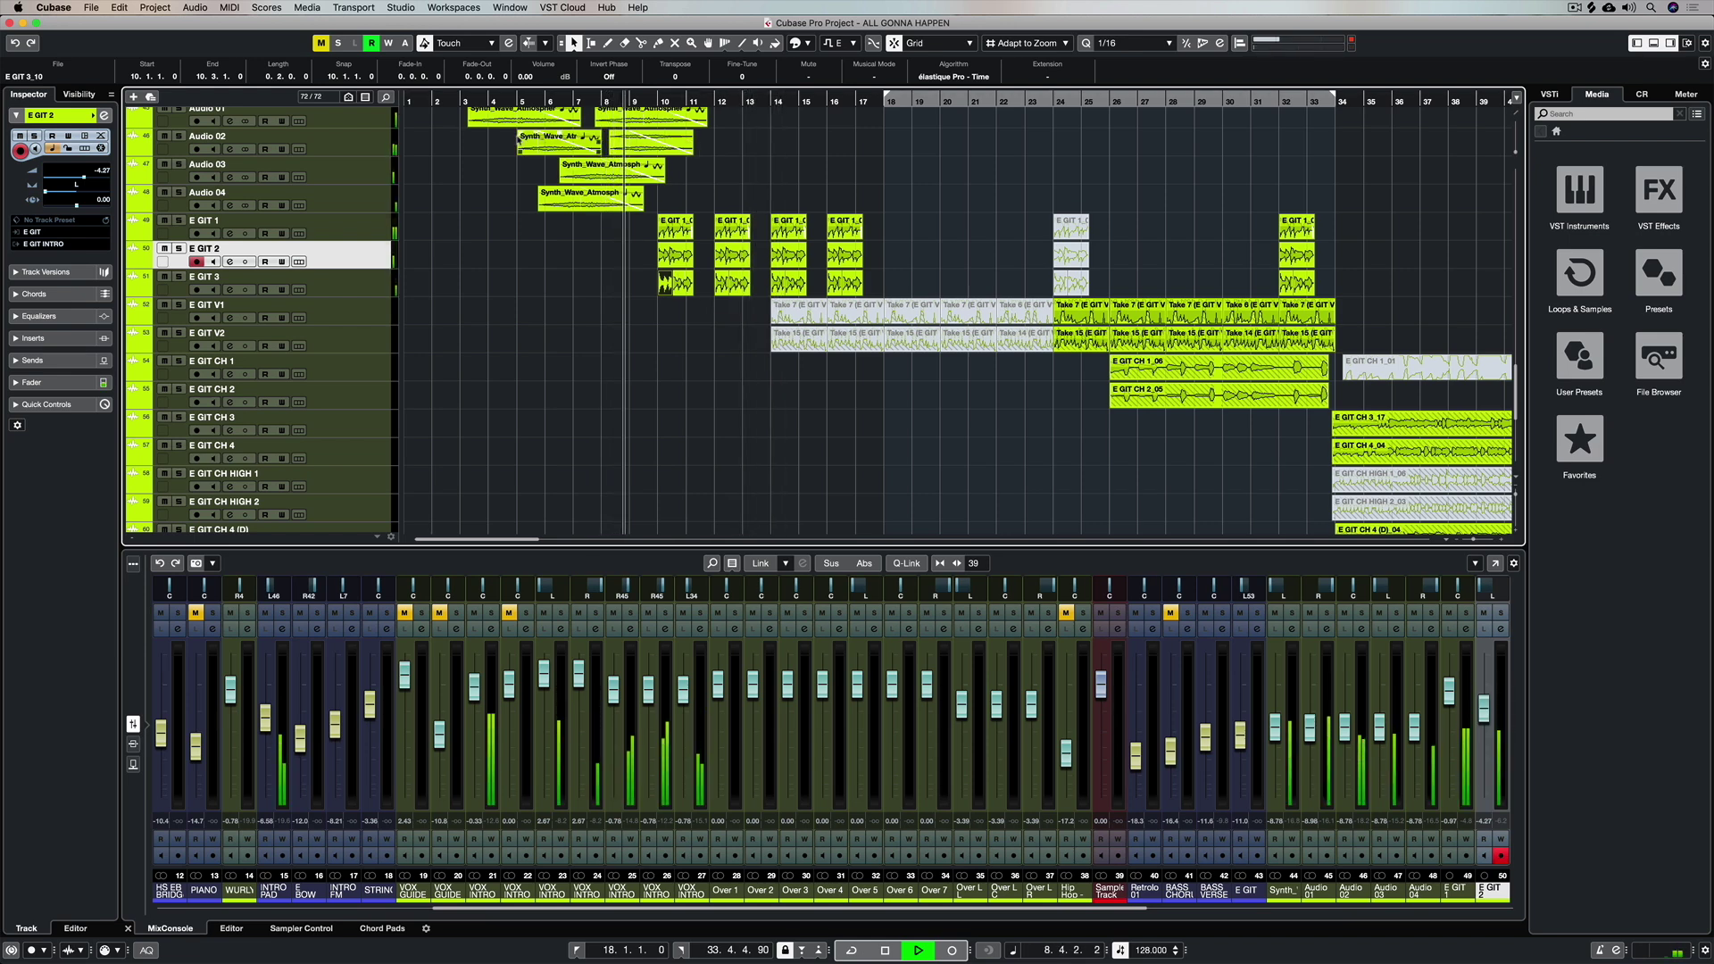
{"action": "key", "text": "KP_Multiply"}
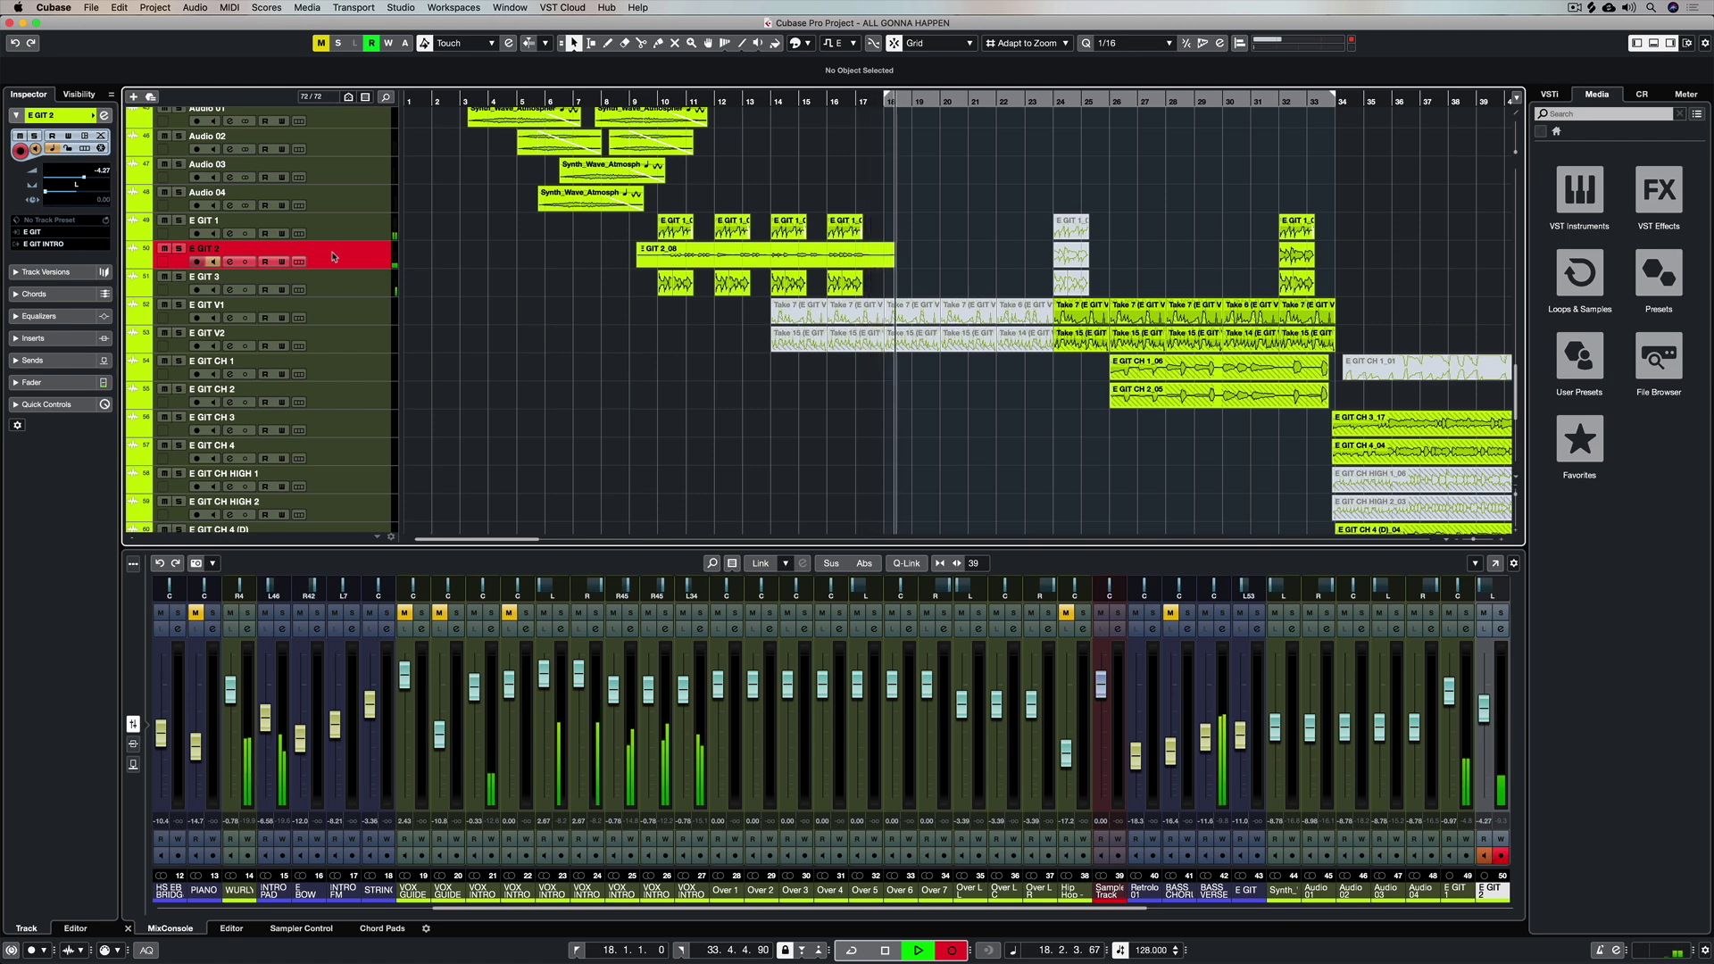
Stop the E GIT 2 take, play it back, then reopen the VST Auto Monitoring choices.
{"action": "key", "text": "space"}
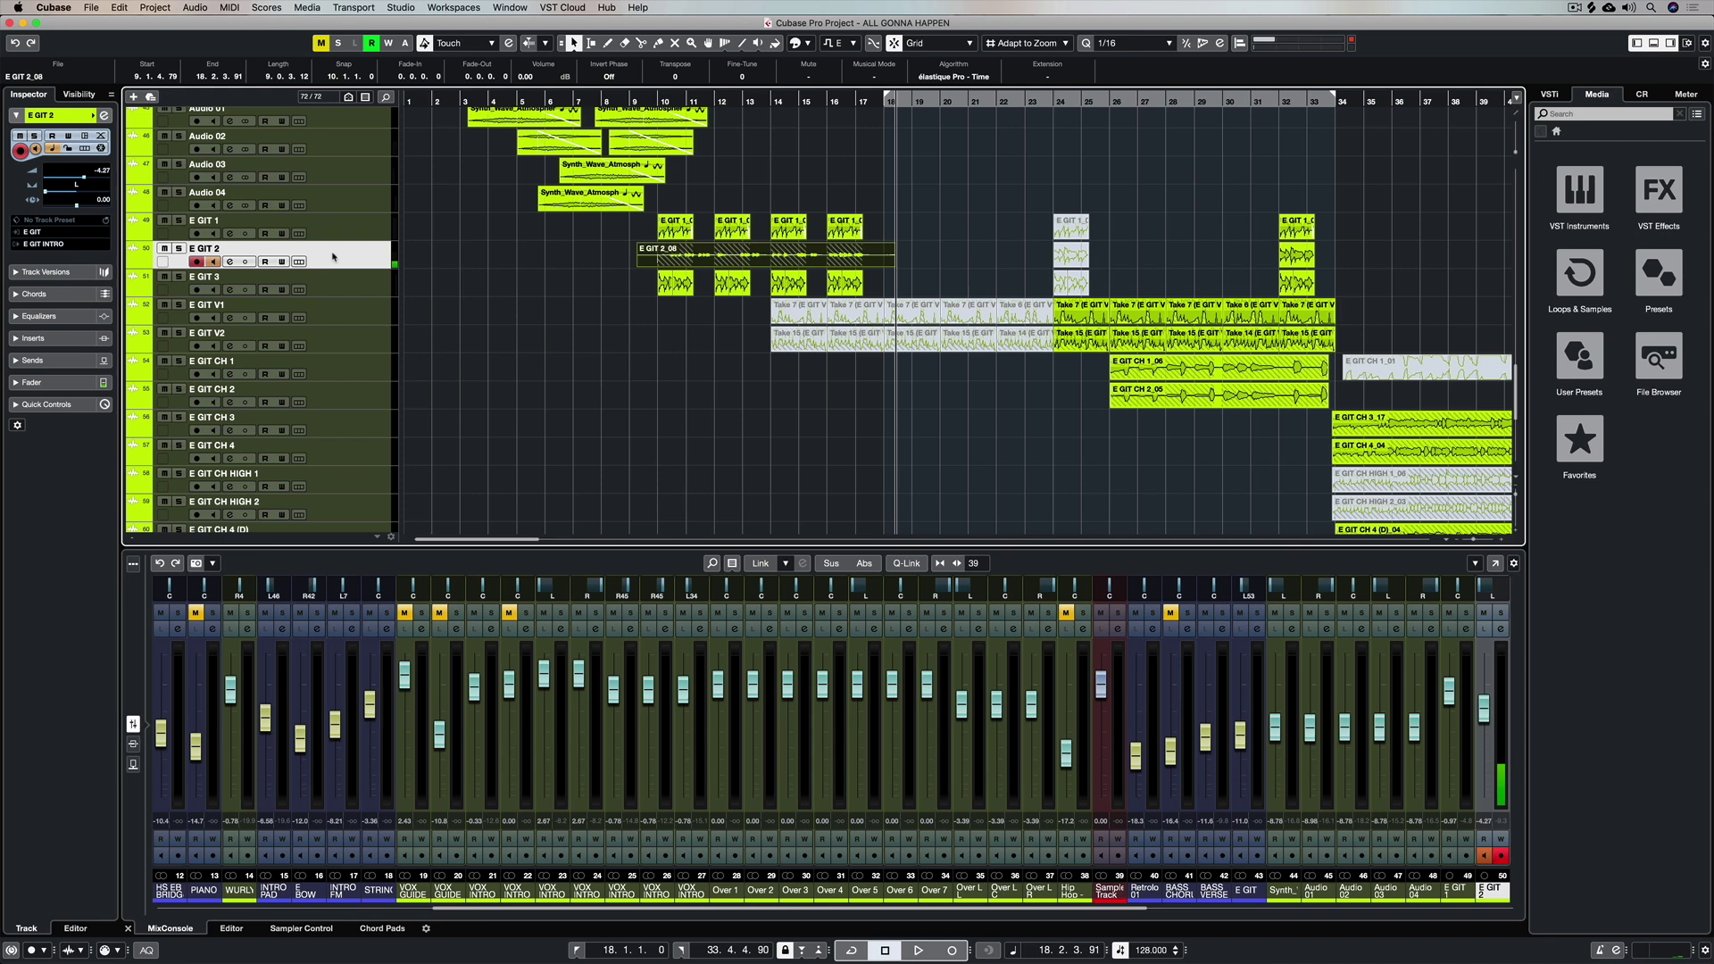
{"action": "key", "text": "space"}
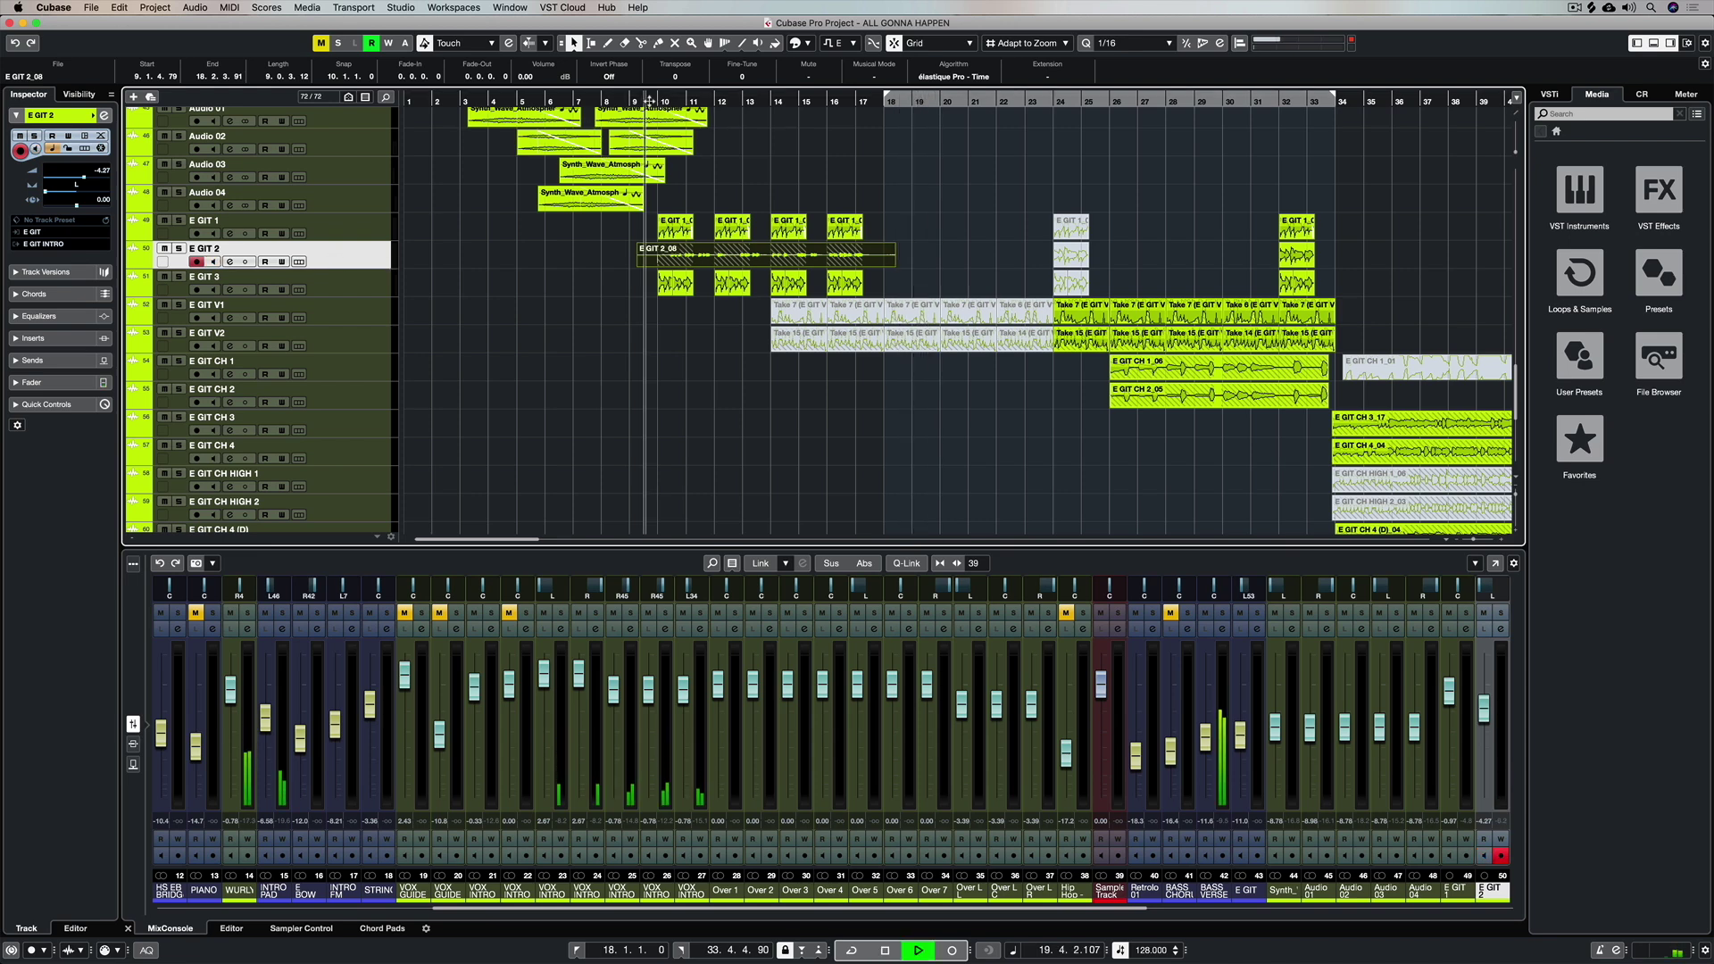
{"action": "key", "text": "space"}
{"action": "key", "text": "super+comma"}
{"action": "left_click", "coordinate": [862, 380]}
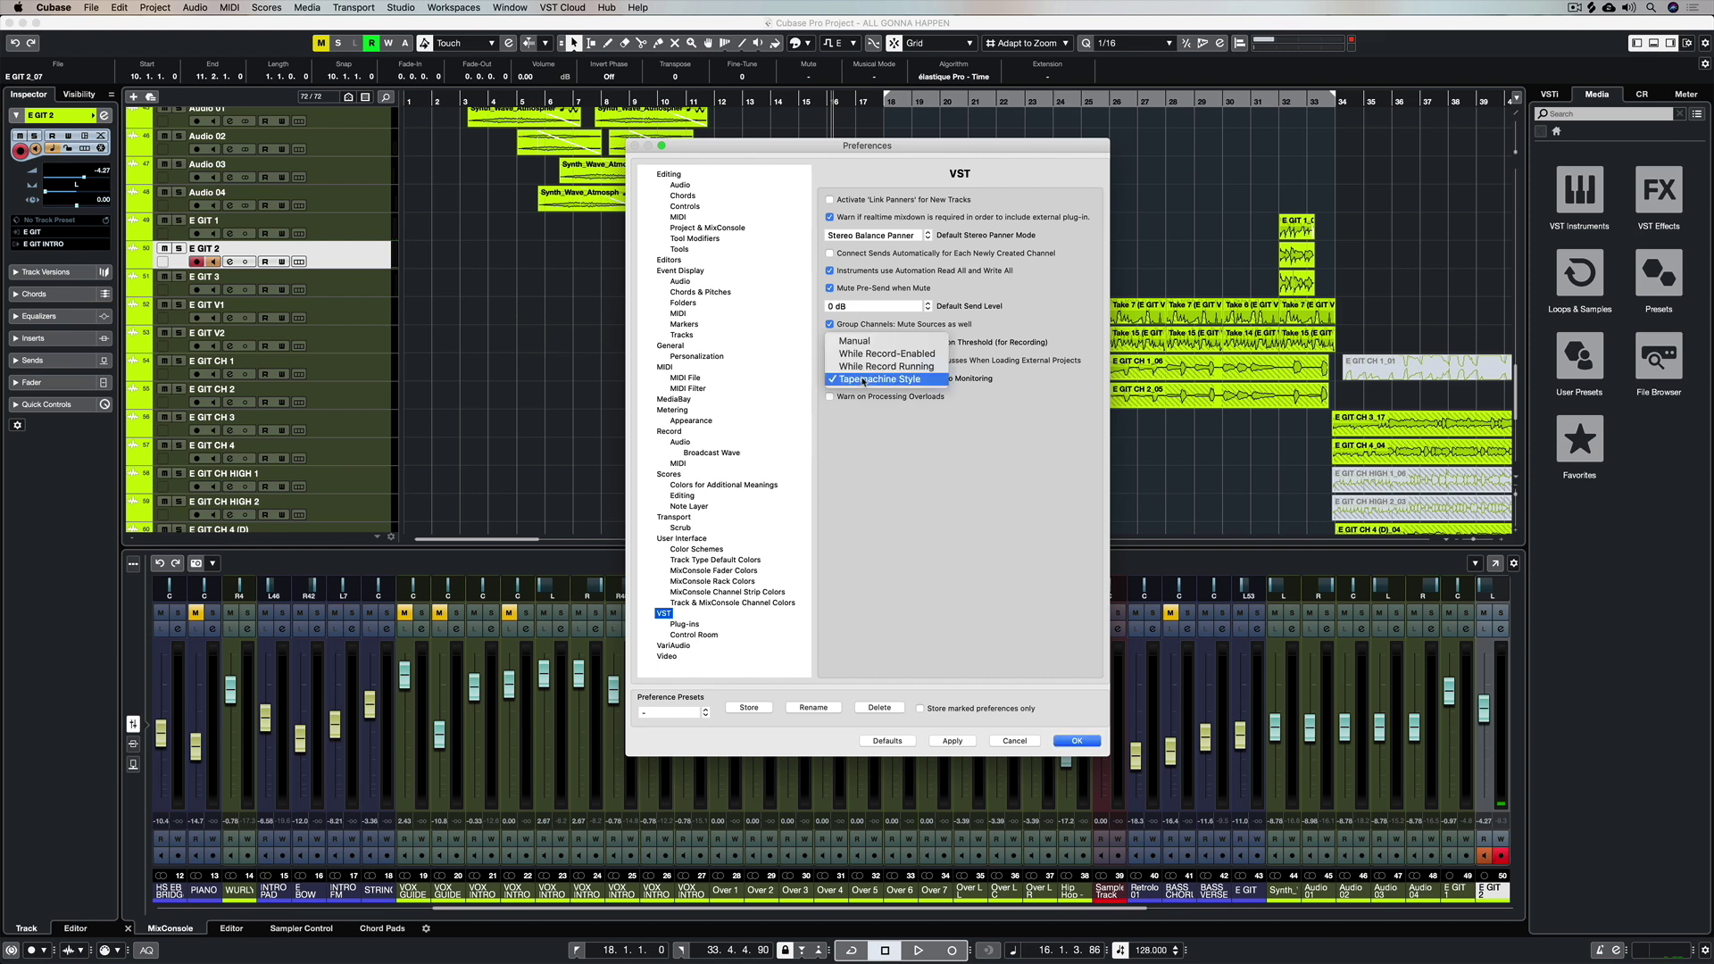
Leave Auto Monitoring on Tapemachine Style, close Preferences, and play from bar 4.
{"action": "left_click", "coordinate": [894, 425]}
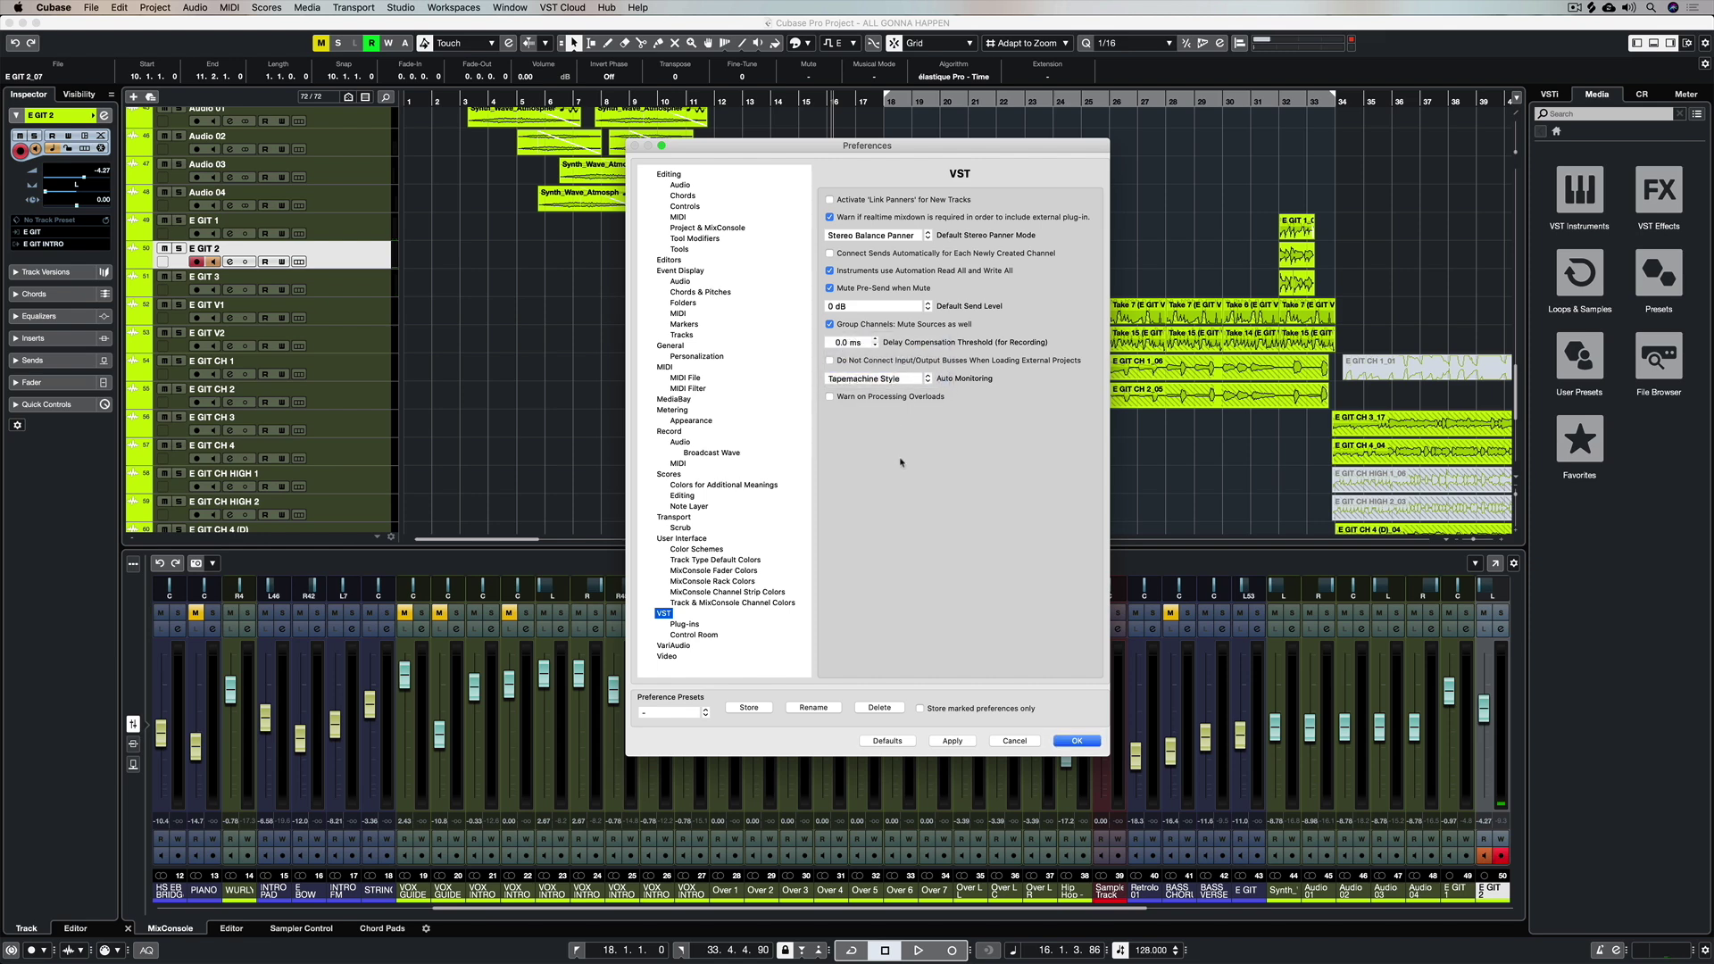
{"action": "left_click", "coordinate": [1076, 742]}
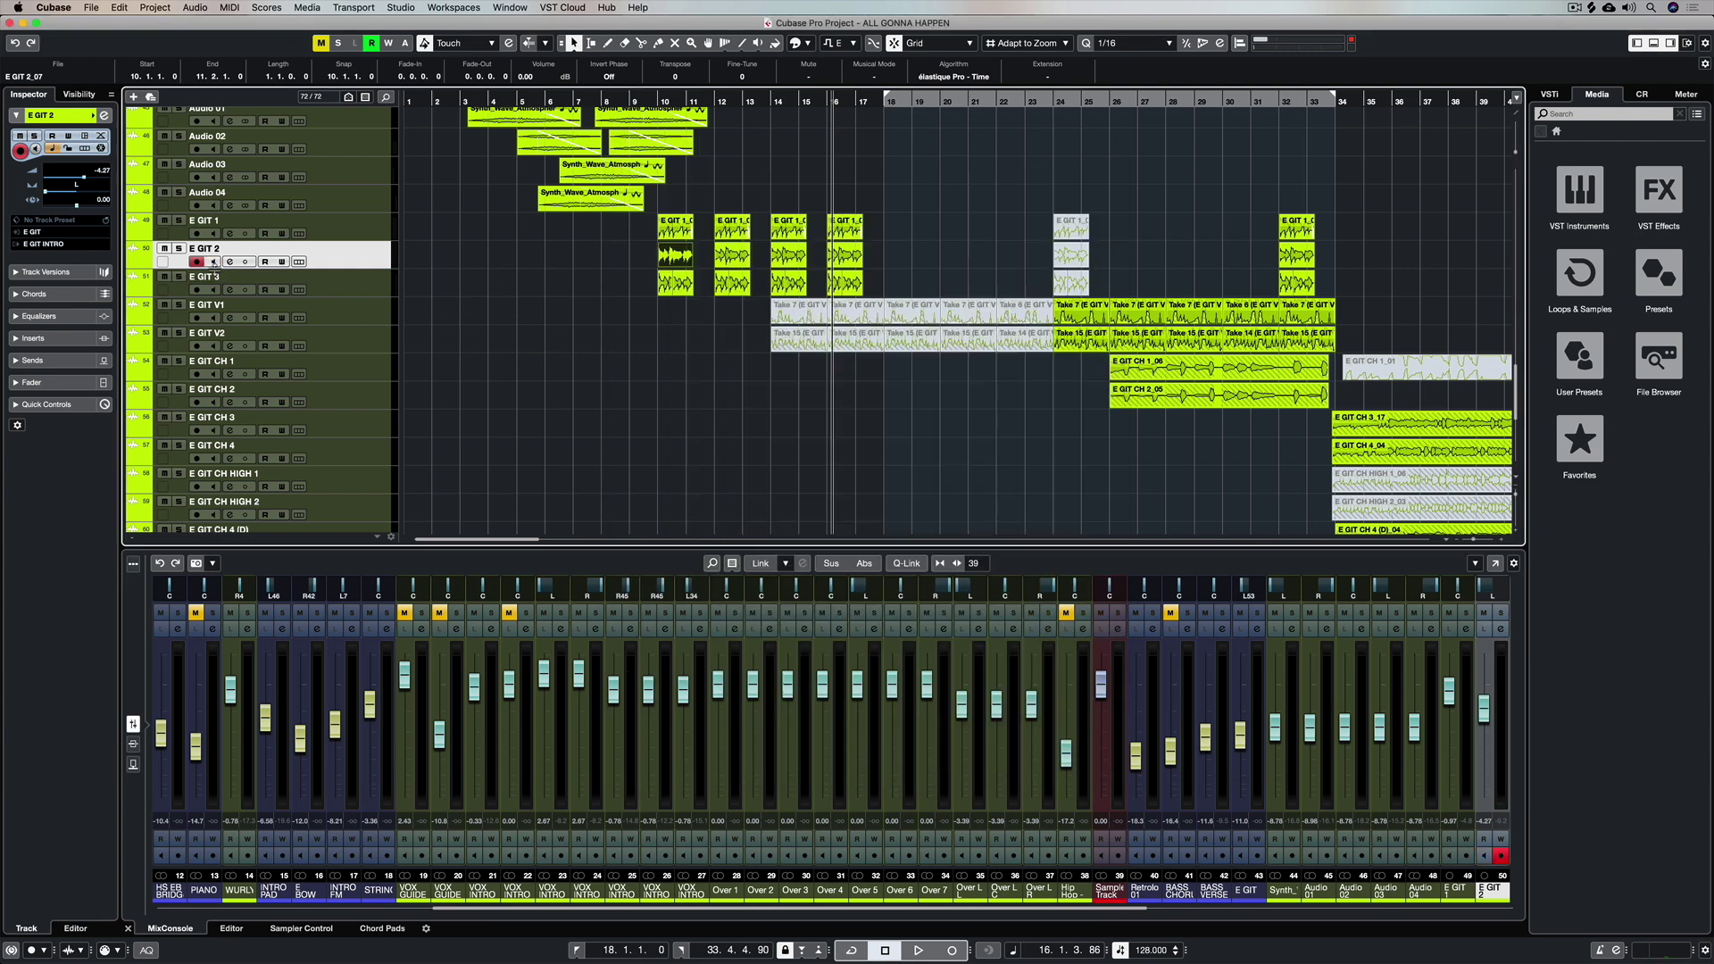
{"action": "left_click", "coordinate": [493, 98]}
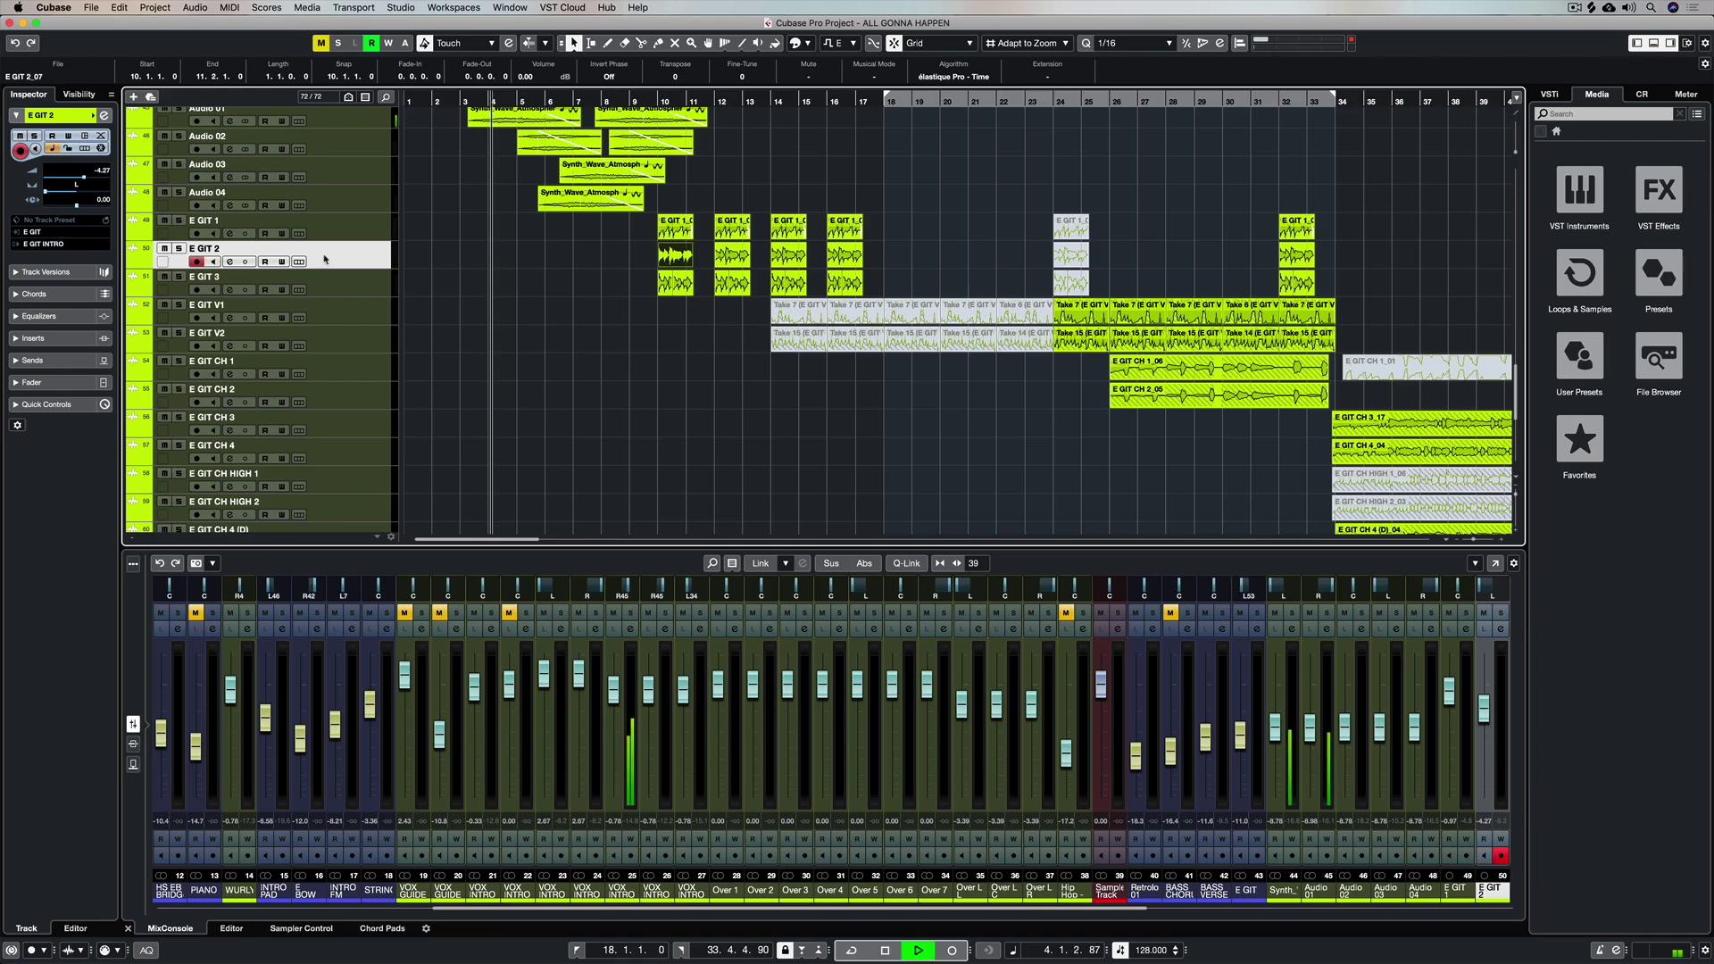